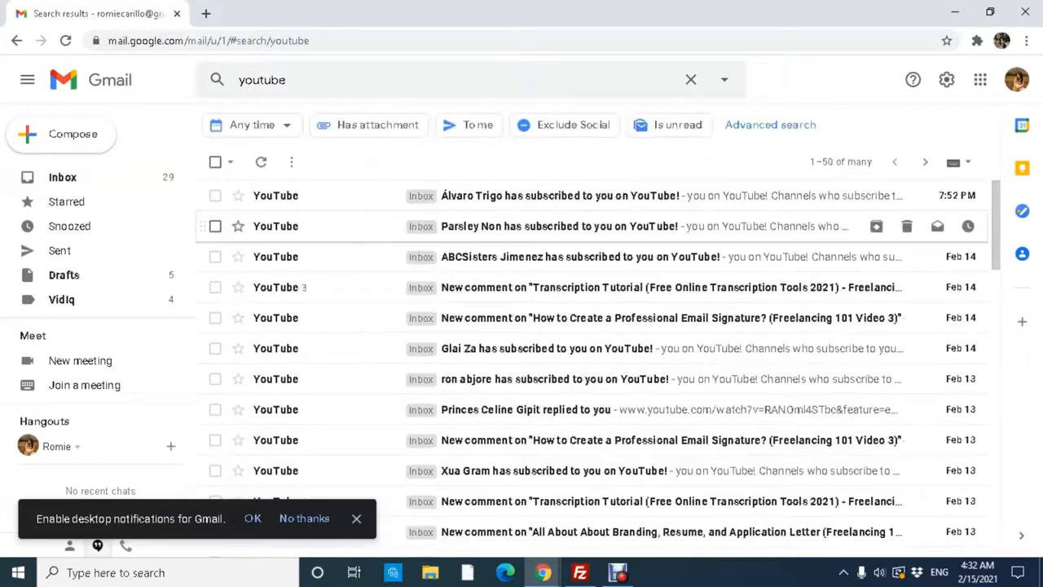
Scroll down through the youtube search results.
scroll(570, 366, down, 9)
Move all 50 youtube search results on the first page to Trash.
scroll(570, 367, up, 5)
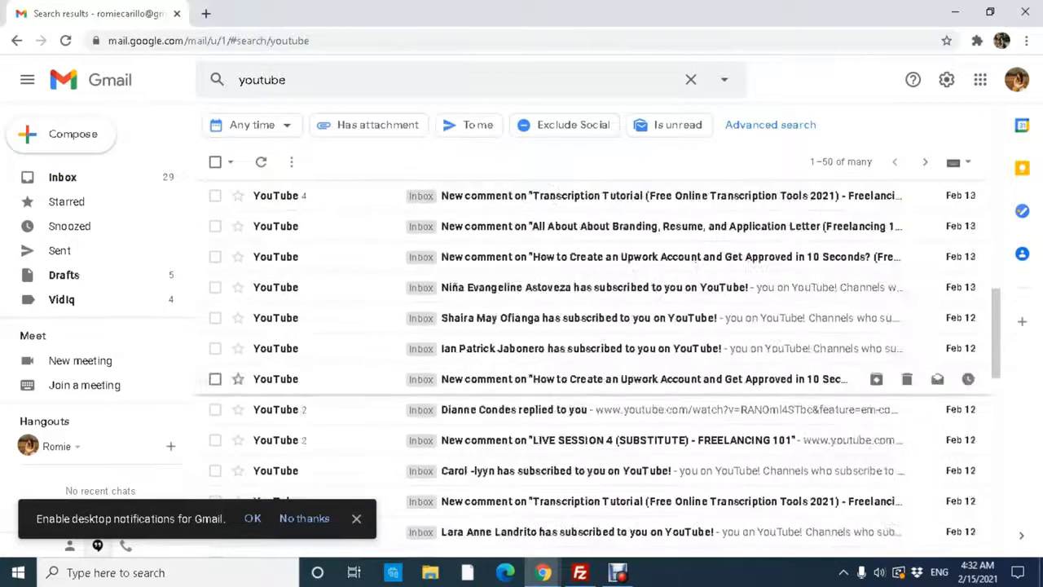
scroll(571, 366, up, 5)
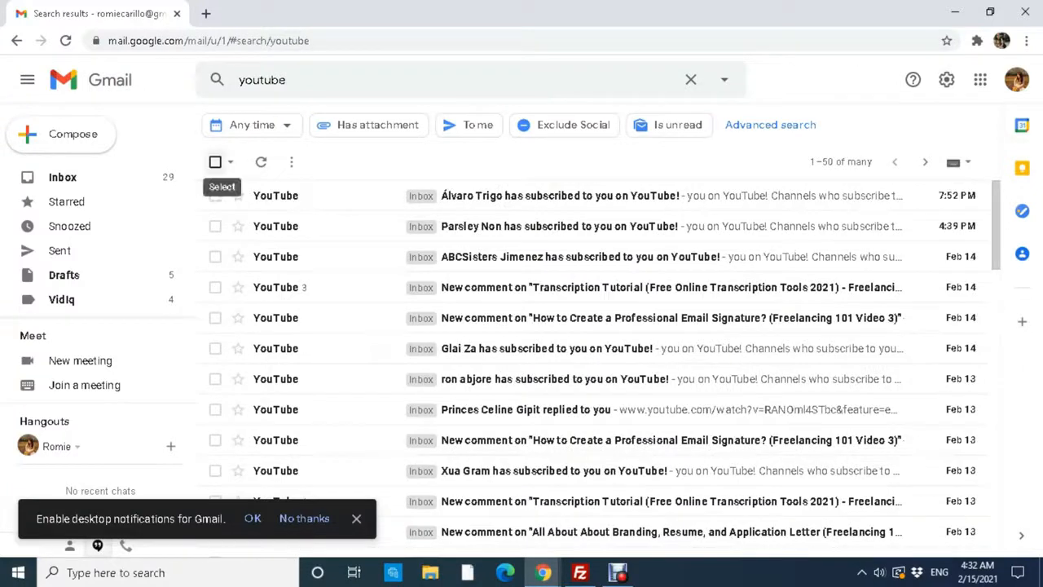
click(215, 162)
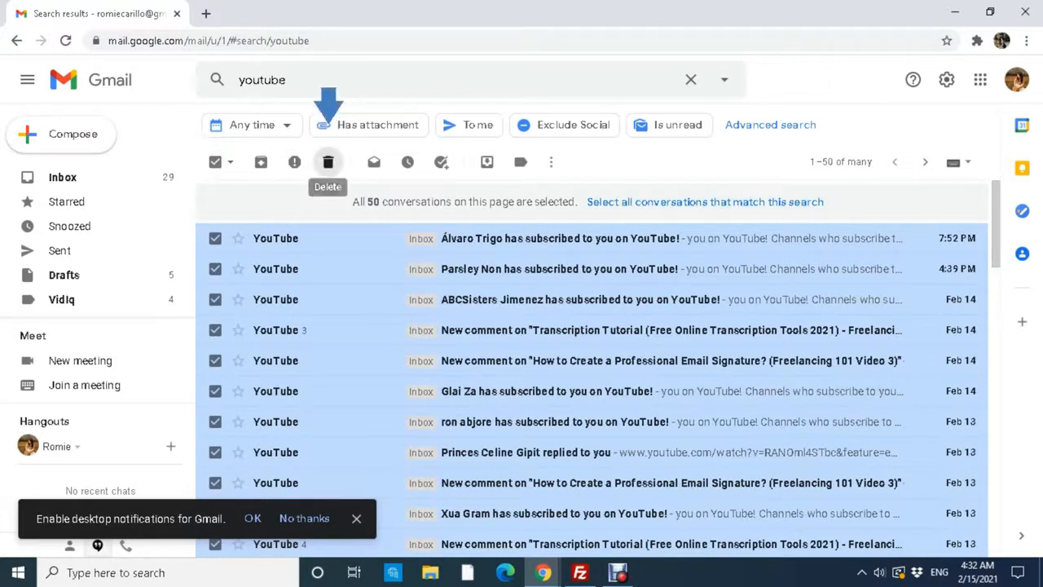
click(328, 162)
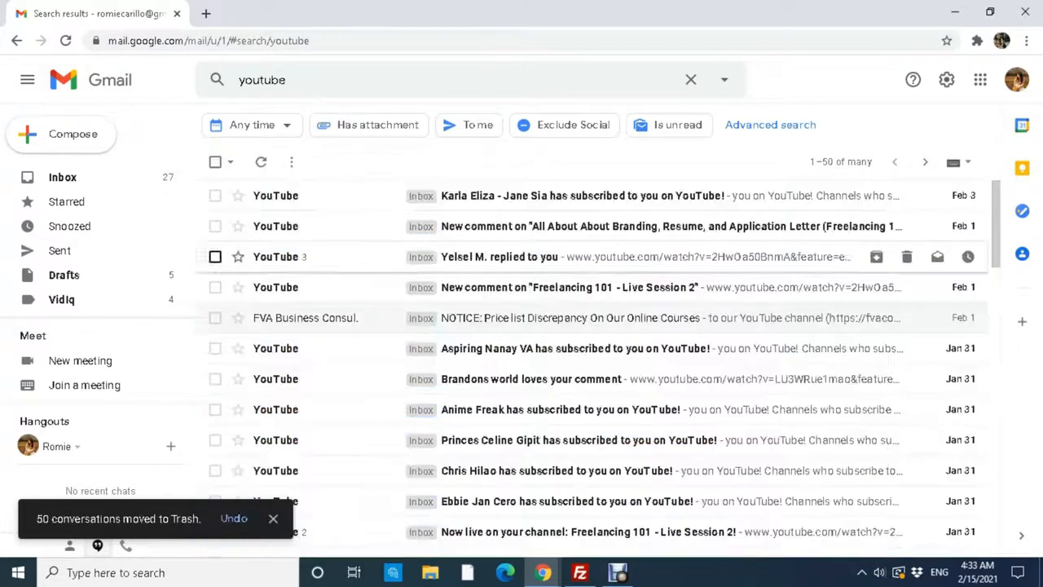
Expand the sidebar's hidden folders and go to Trash.
click(61, 306)
scroll(98, 245, down, 3)
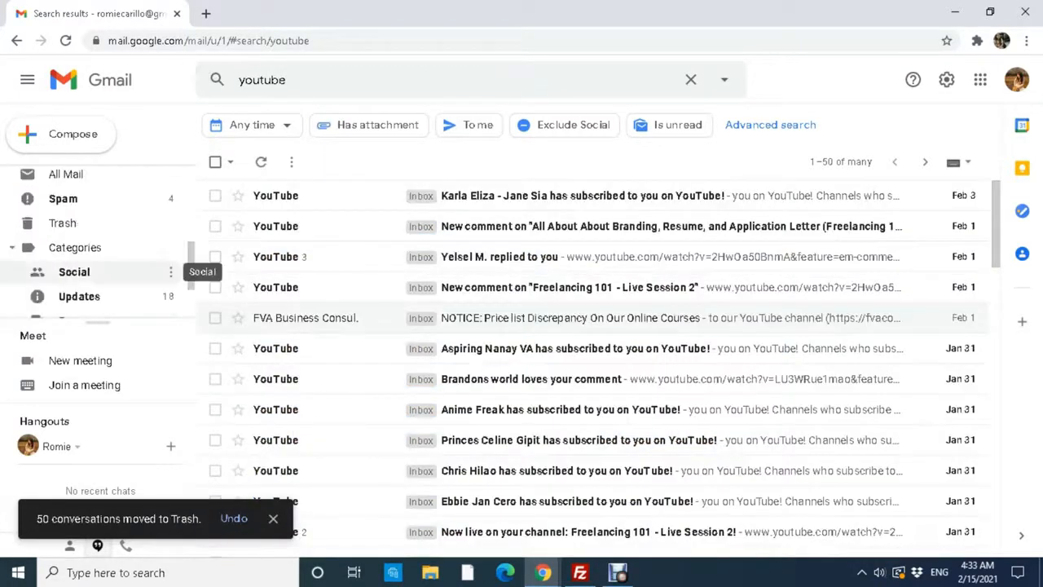
scroll(98, 244, up, 2)
scroll(98, 236, up, 3)
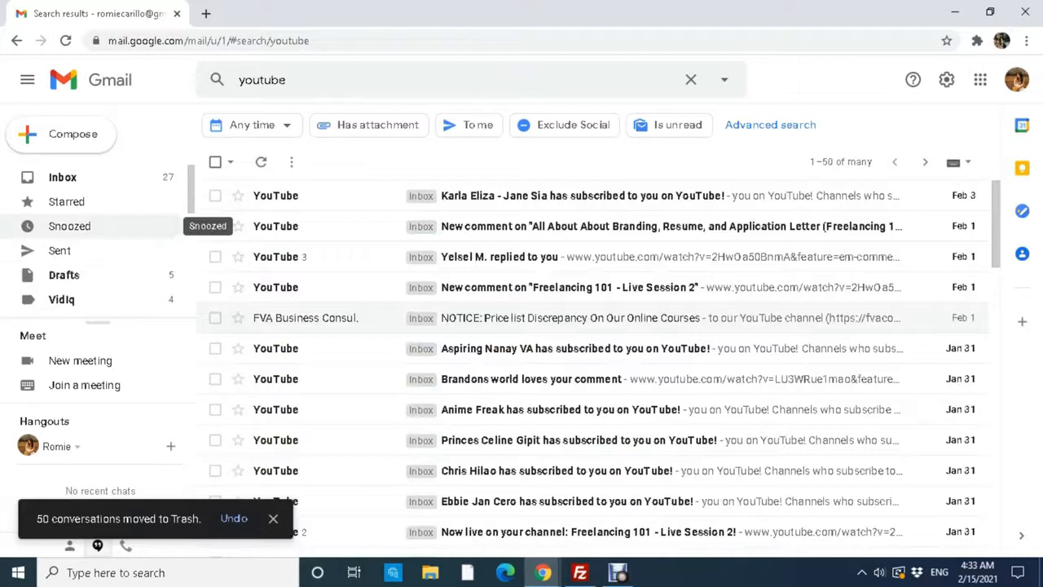
scroll(98, 245, down, 5)
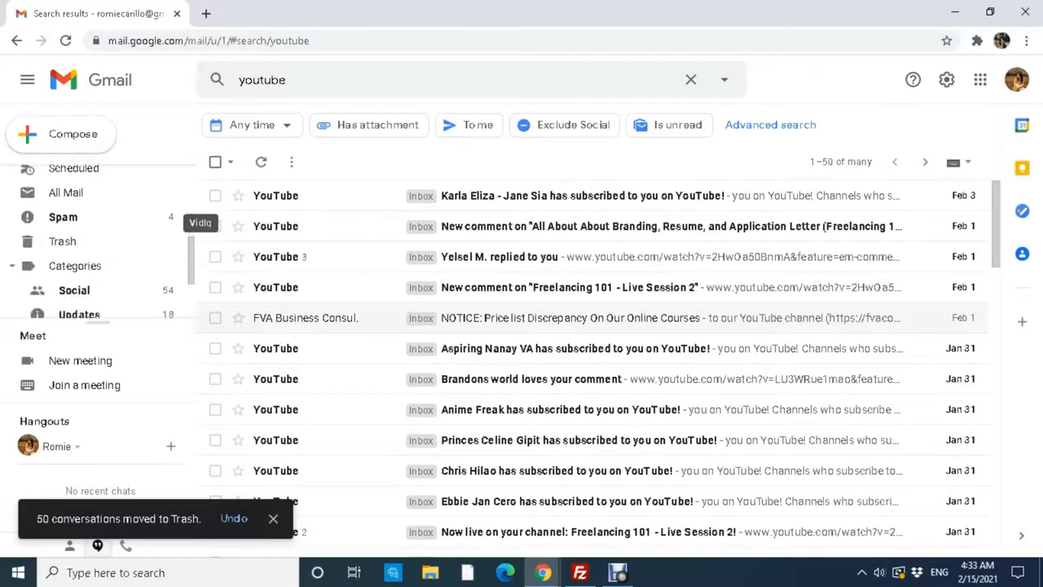
scroll(98, 228, up, 1)
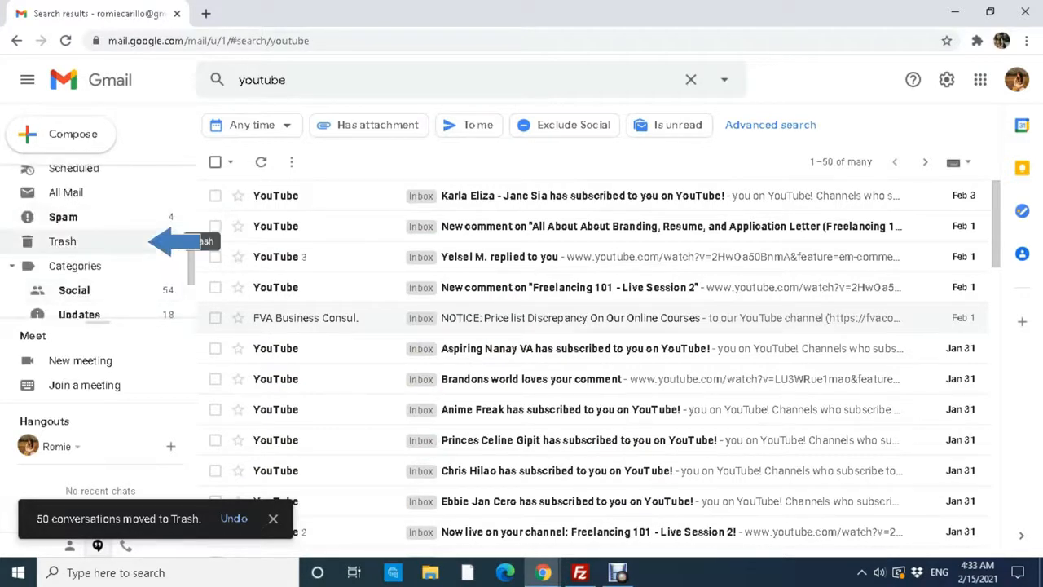
click(90, 242)
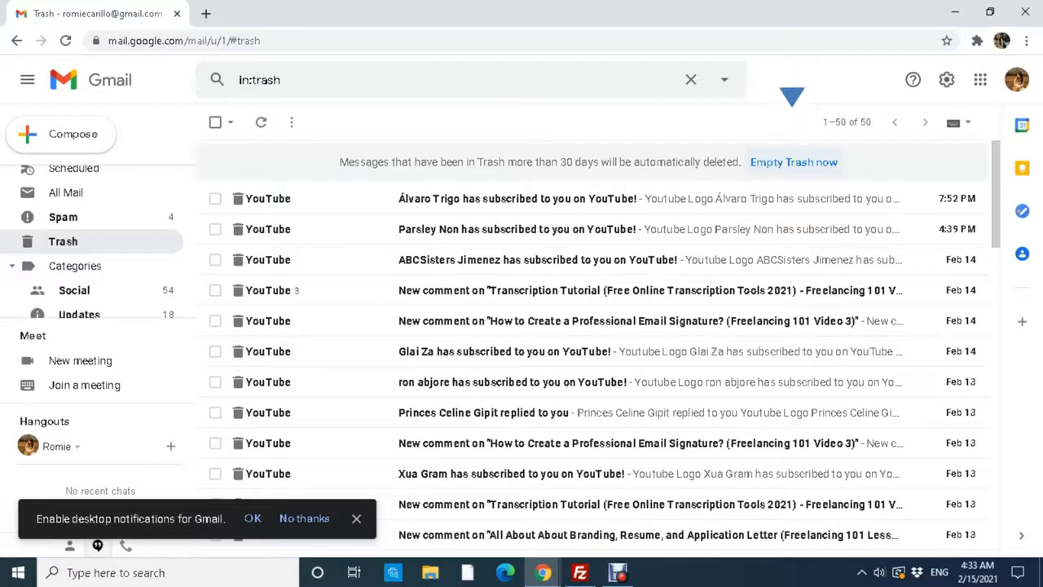
Permanently delete all 50 conversations so Trash reads 'No conversations in Trash'.
key(Return)
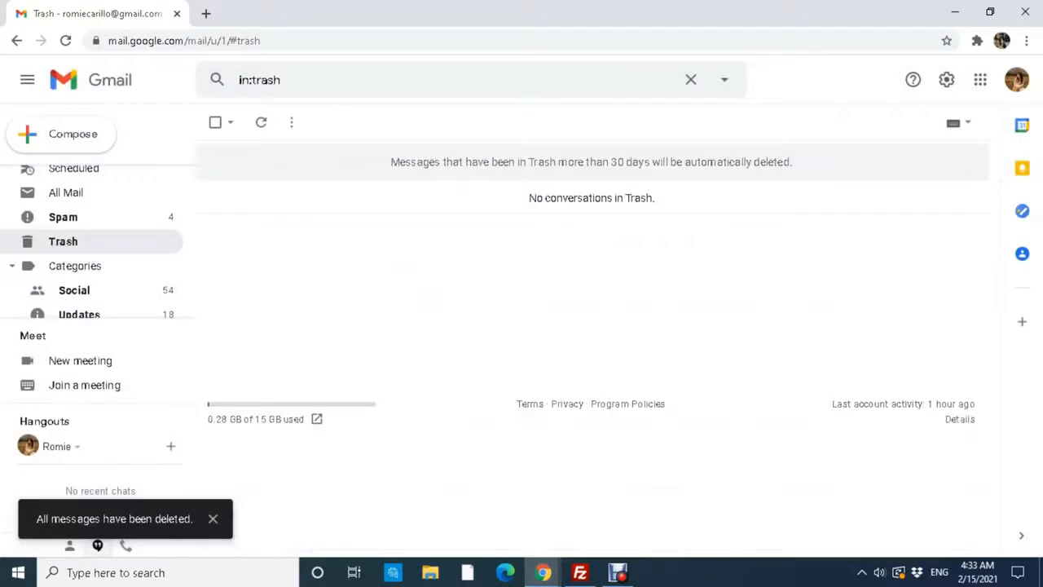
triple_click(591, 198)
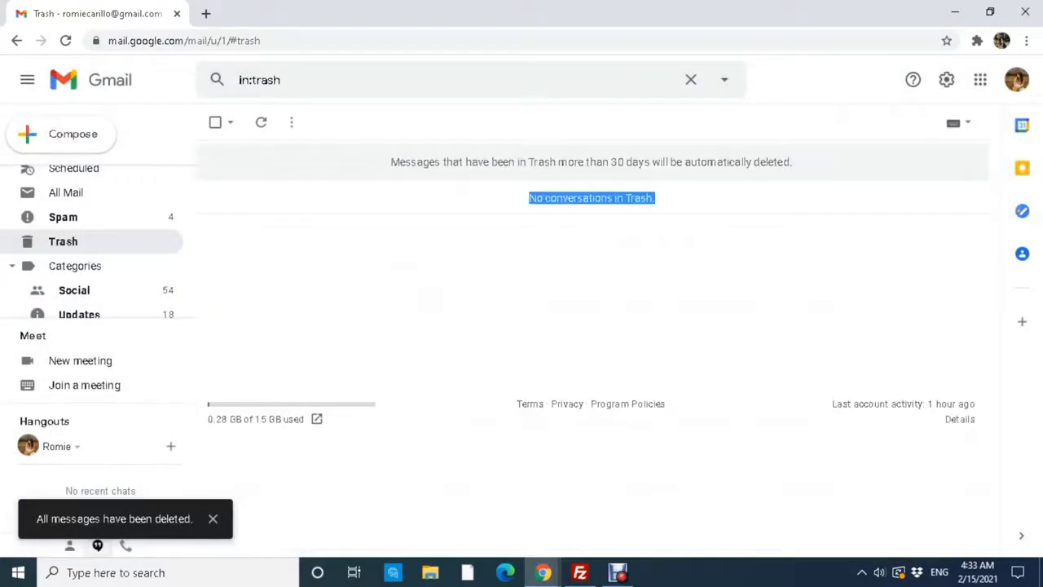
click(591, 245)
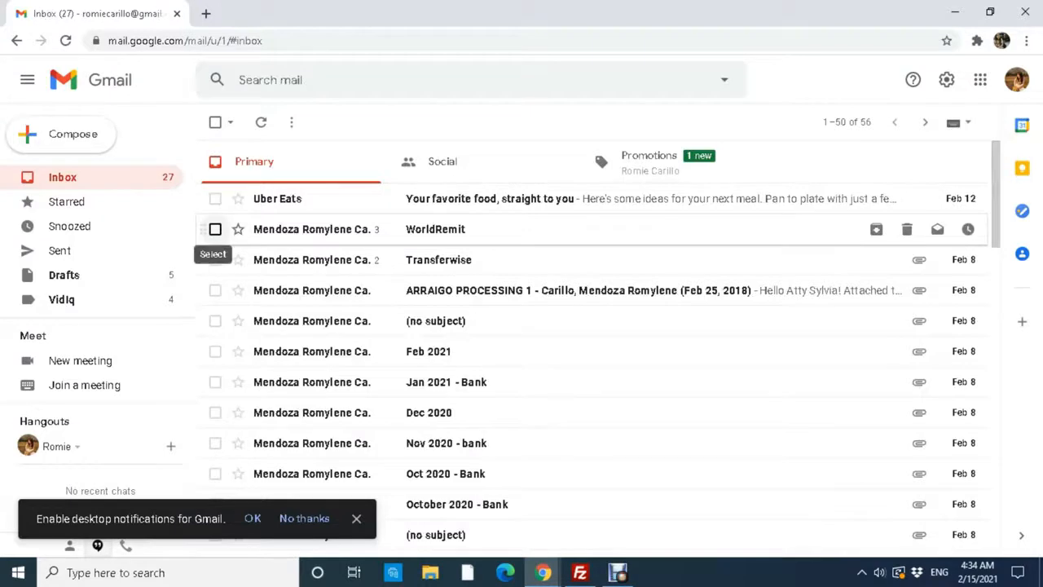
Delete the ARRAIGO PROCESSING 1 email and view it alone in Trash.
click(215, 290)
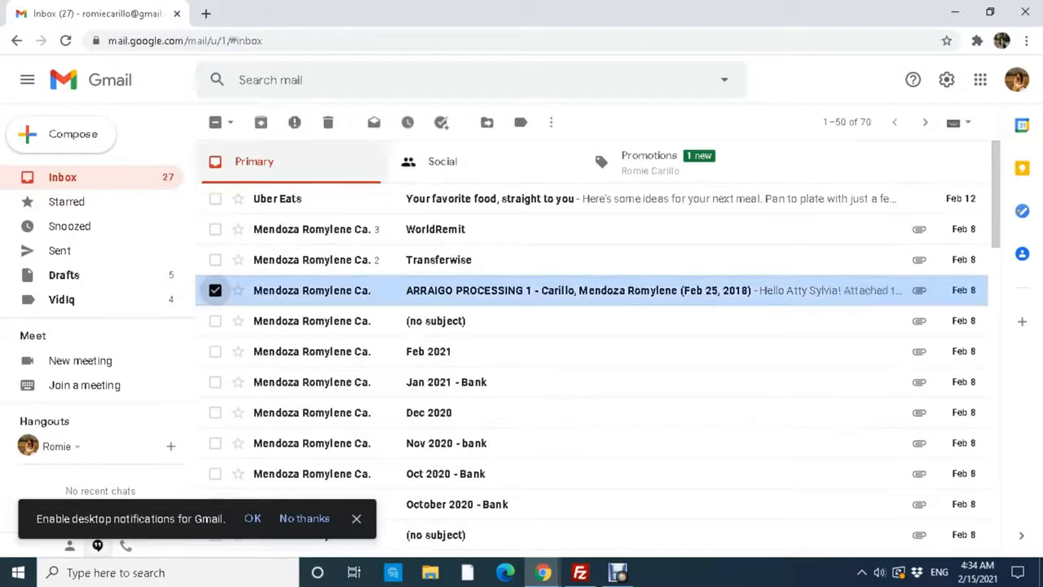
click(327, 122)
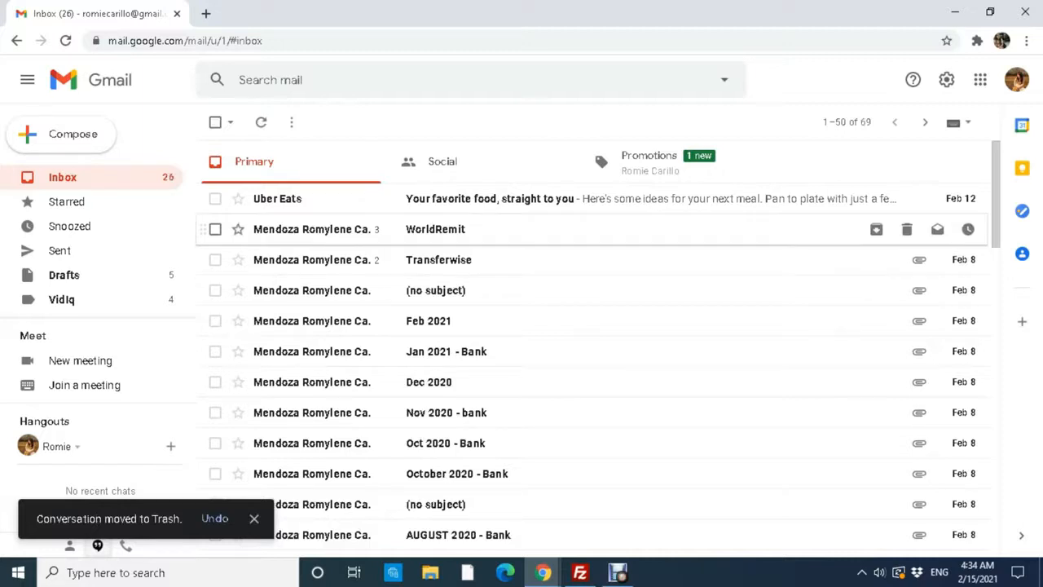
scroll(175, 234, down, 1)
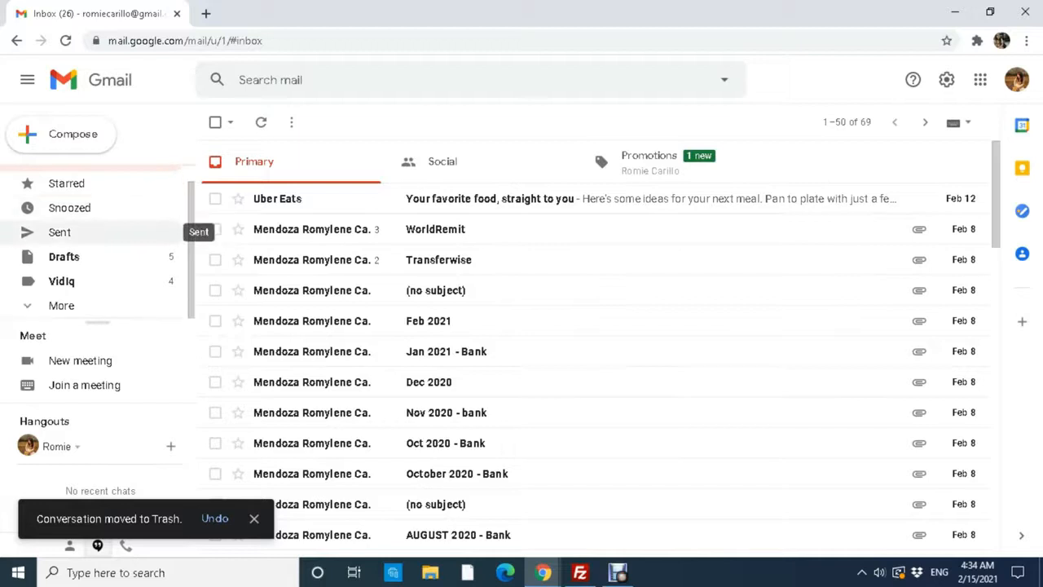
click(163, 304)
scroll(187, 244, down, 2)
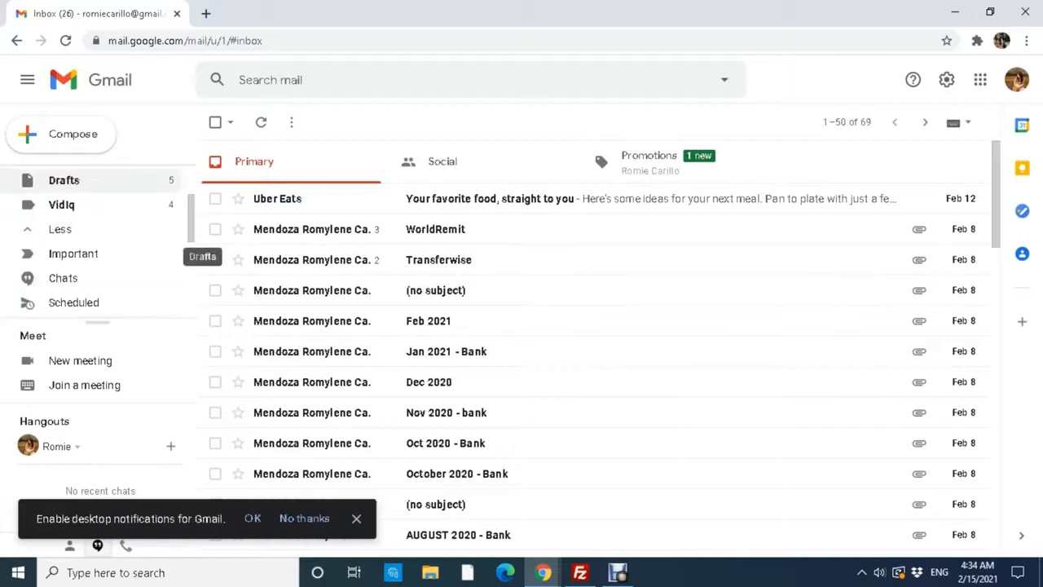
click(63, 299)
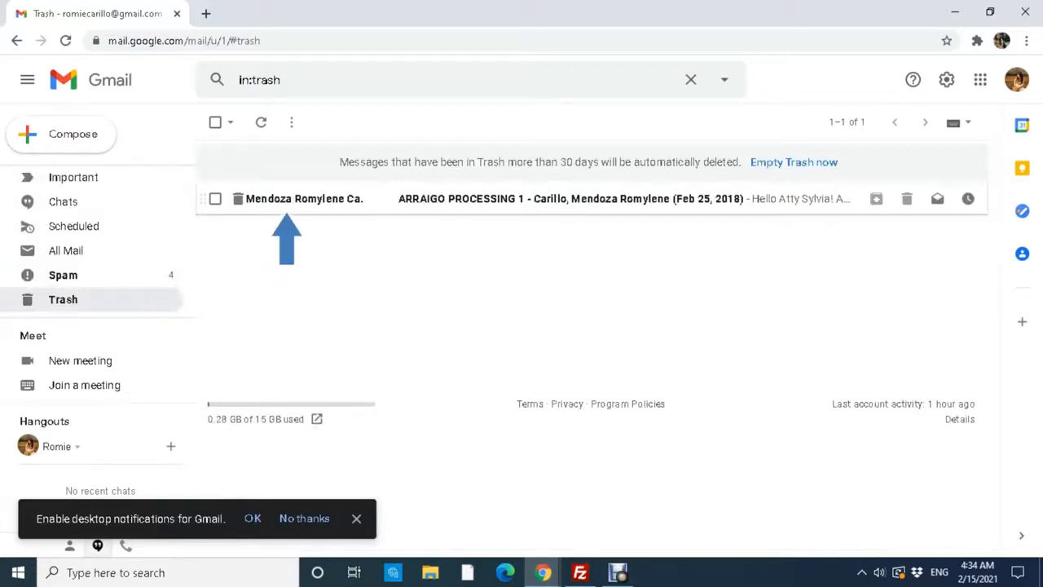
Restore the ARRAIGO PROCESSING 1 email from Trash to the Inbox.
click(281, 198)
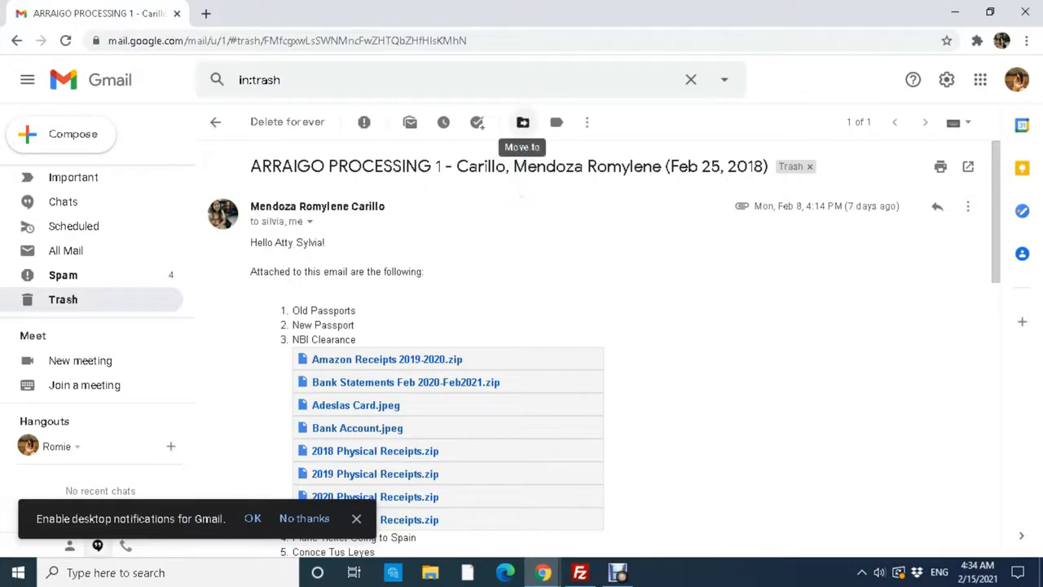
click(522, 121)
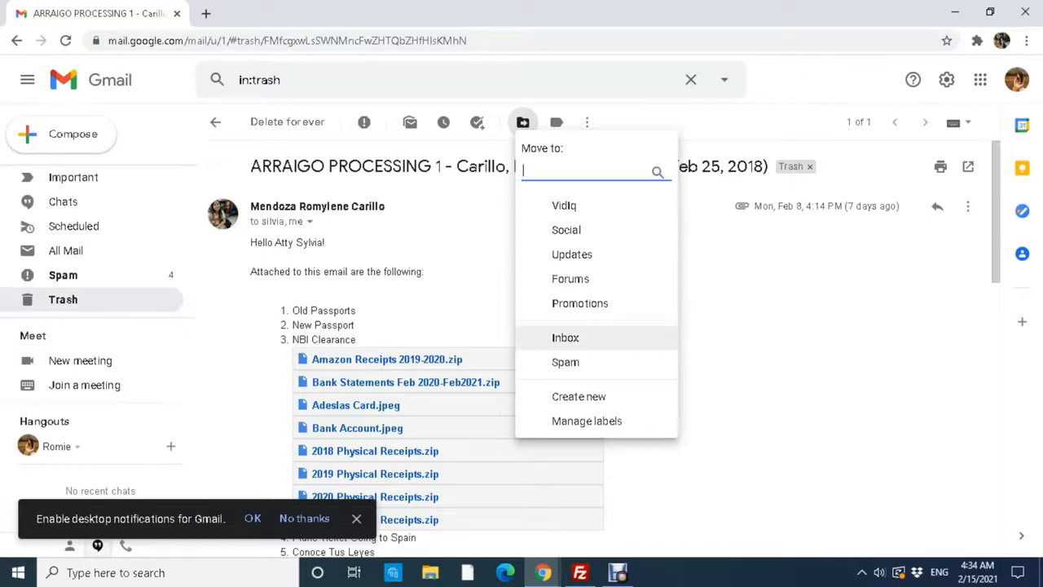
key(Escape)
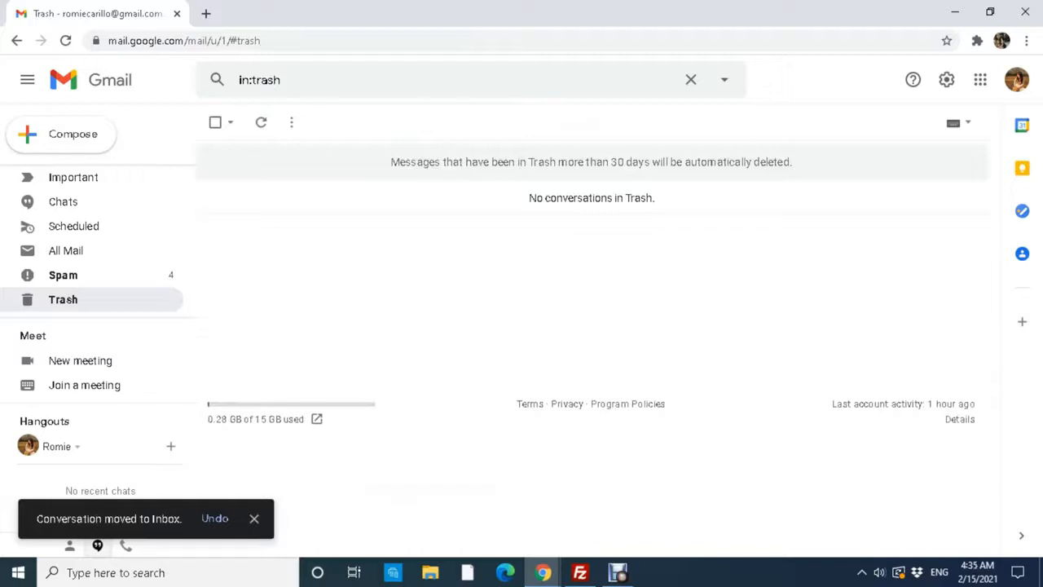
scroll(65, 226, up, 3)
click(63, 176)
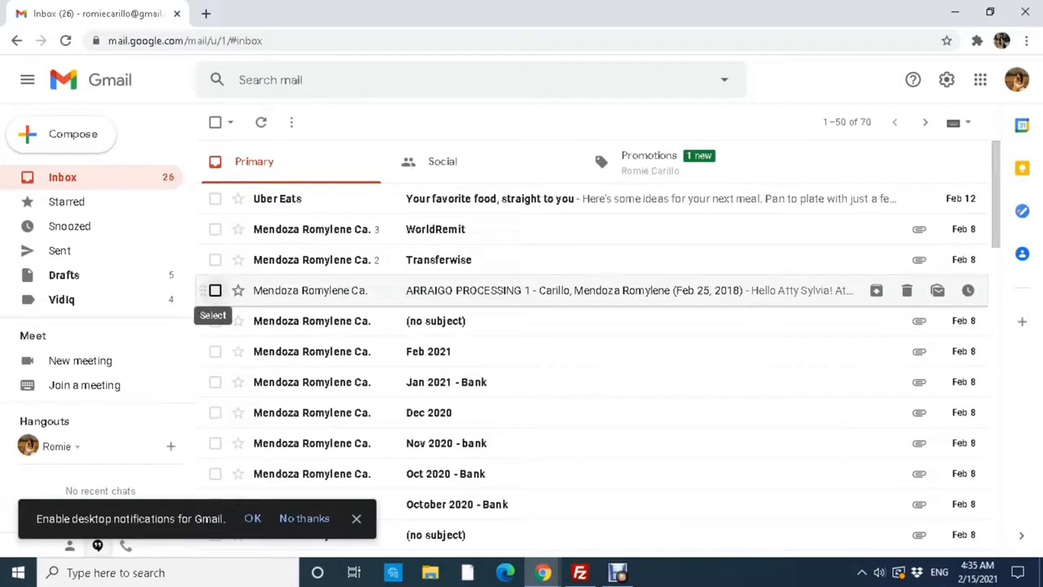
Mark the ARRAIGO PROCESSING 1 conversation as unread, bringing the Inbox count to 27.
click(215, 290)
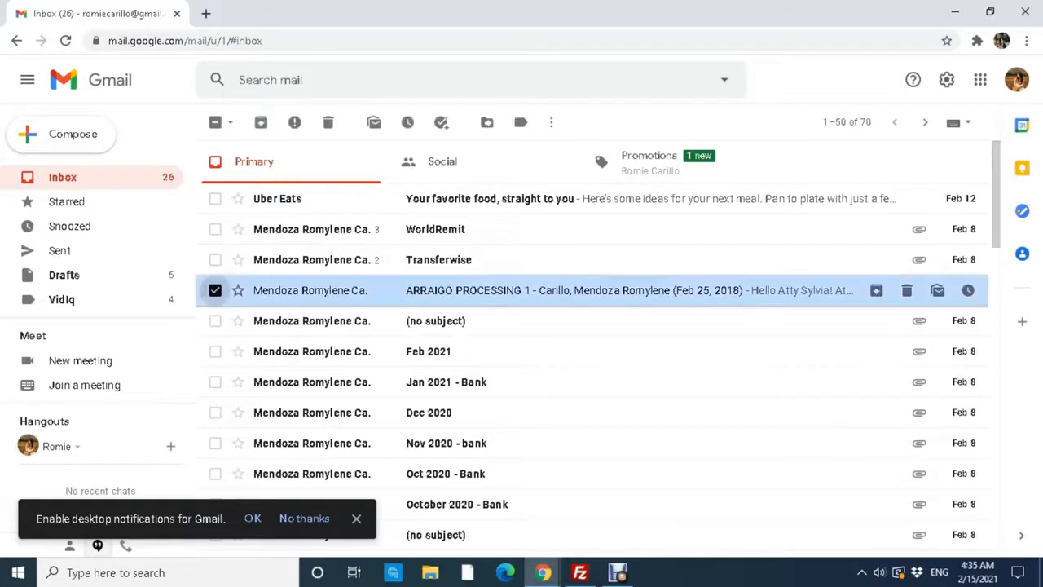
click(374, 123)
click(215, 290)
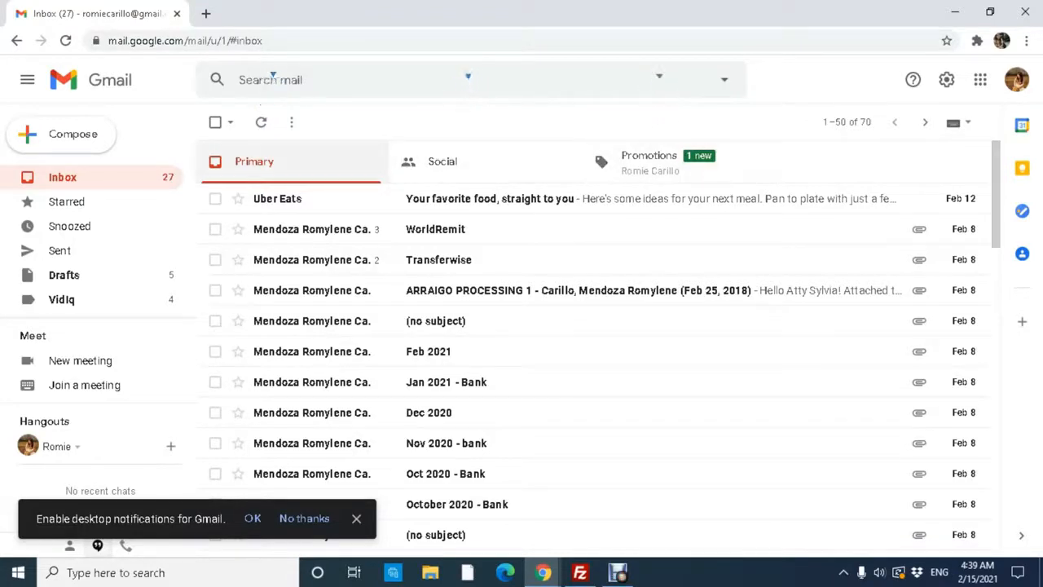
Compare the Social, Promotions and Primary tabs, scrolling through the Social list.
click(443, 161)
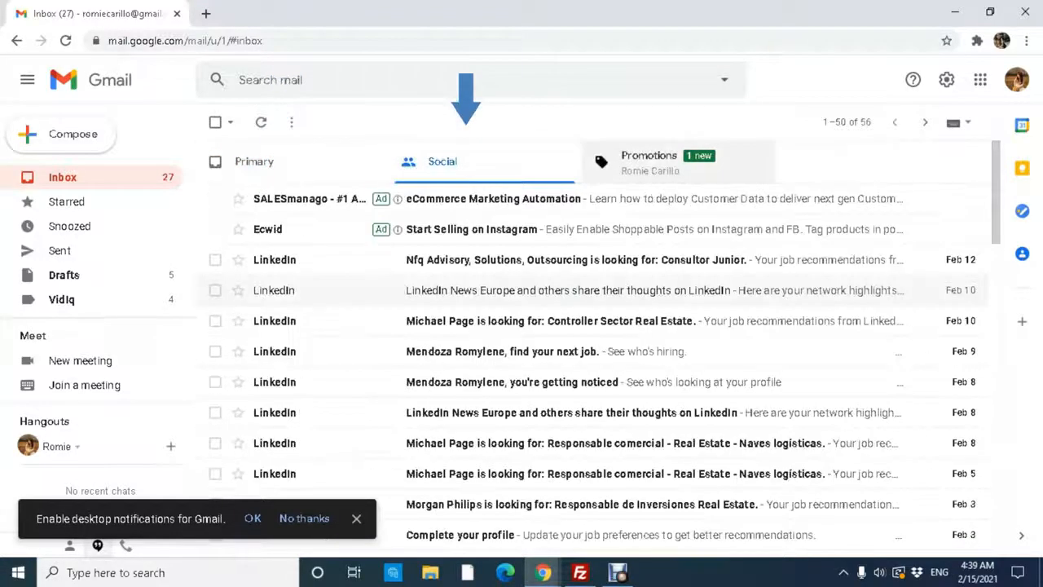
click(650, 159)
click(254, 161)
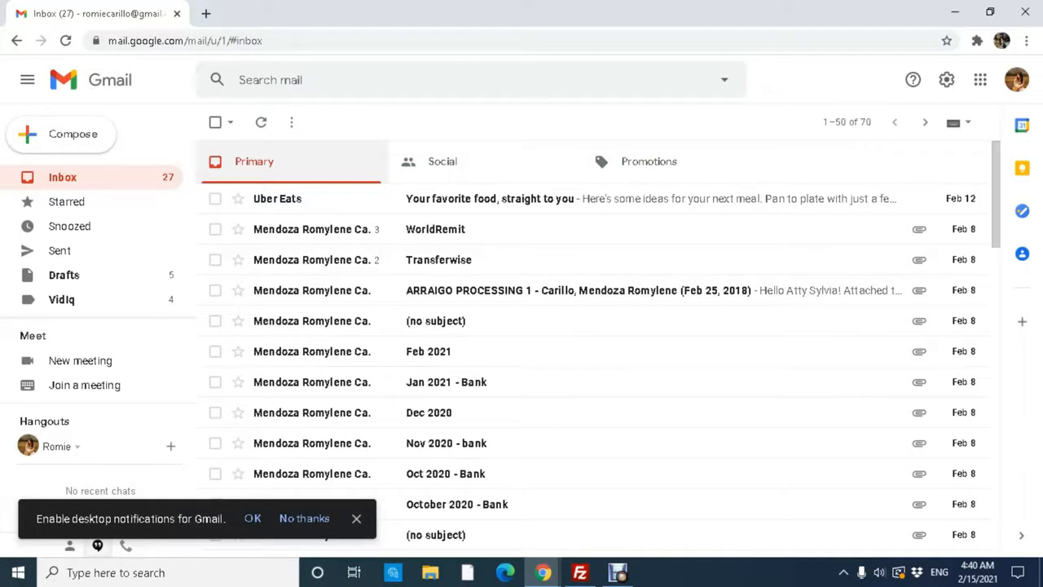
click(443, 162)
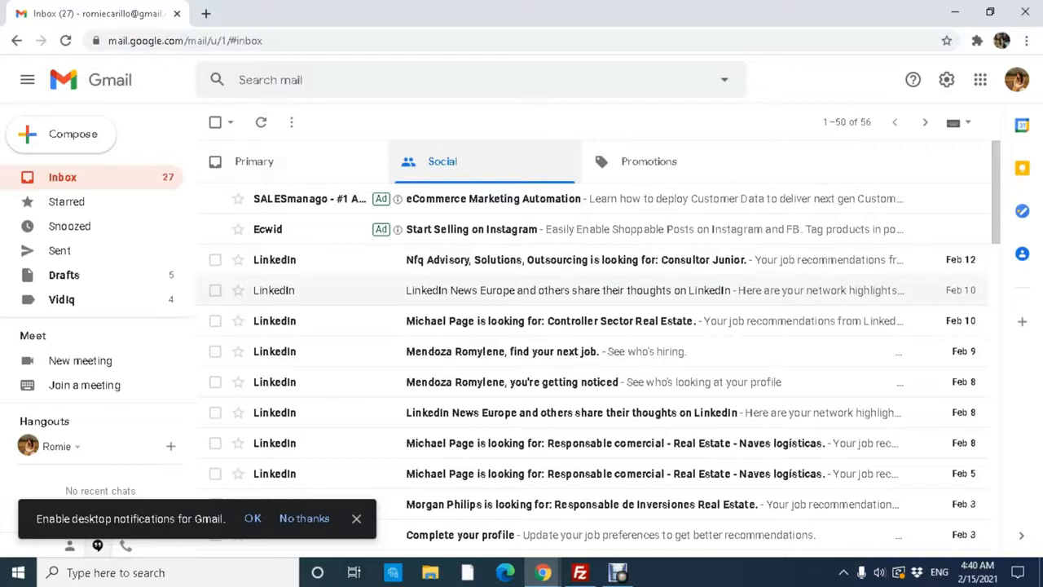
scroll(570, 259, down, 10)
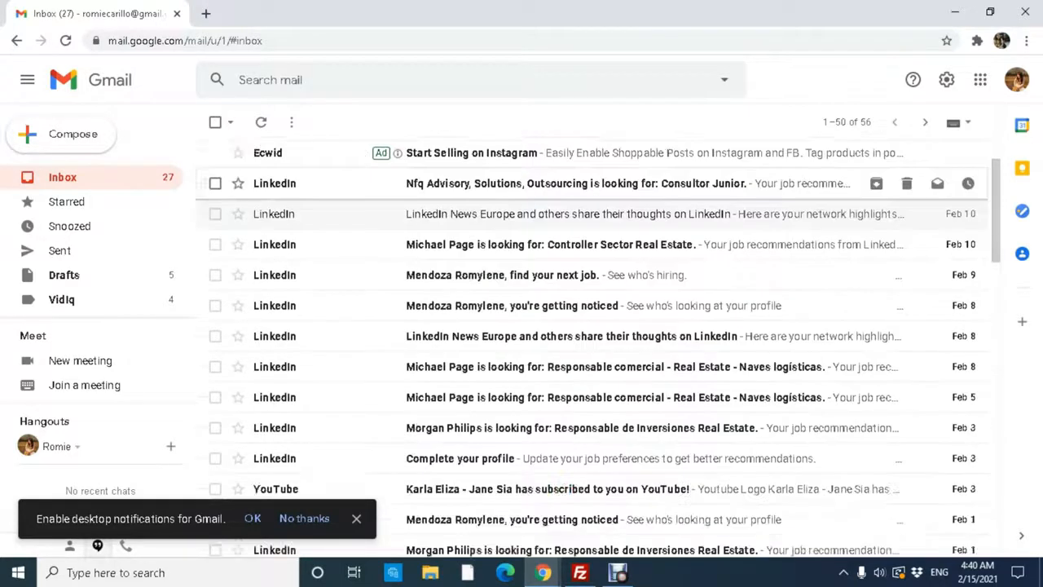
scroll(571, 259, down, 6)
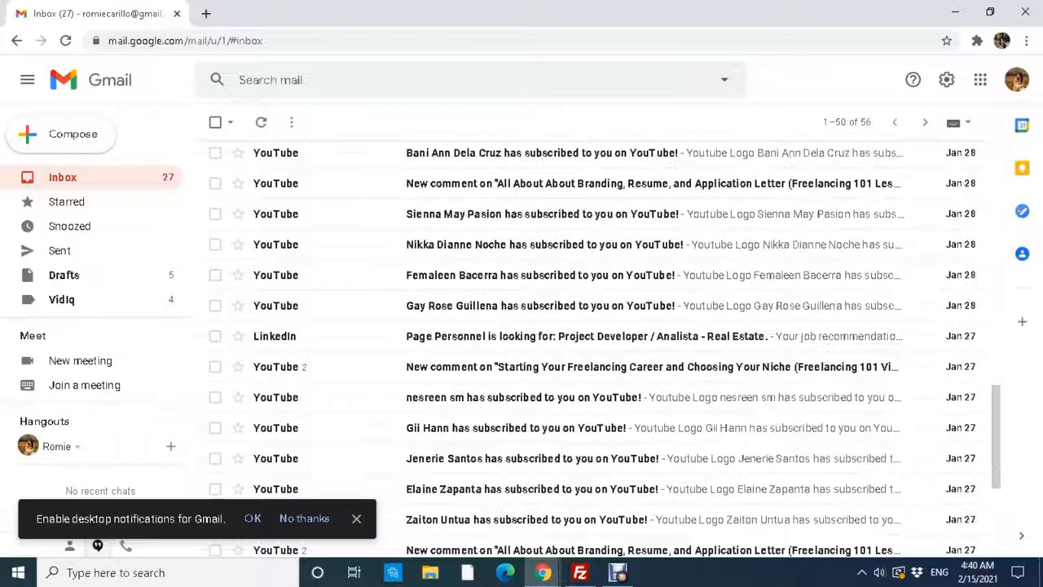
scroll(571, 410, up, 5)
scroll(570, 410, up, 10)
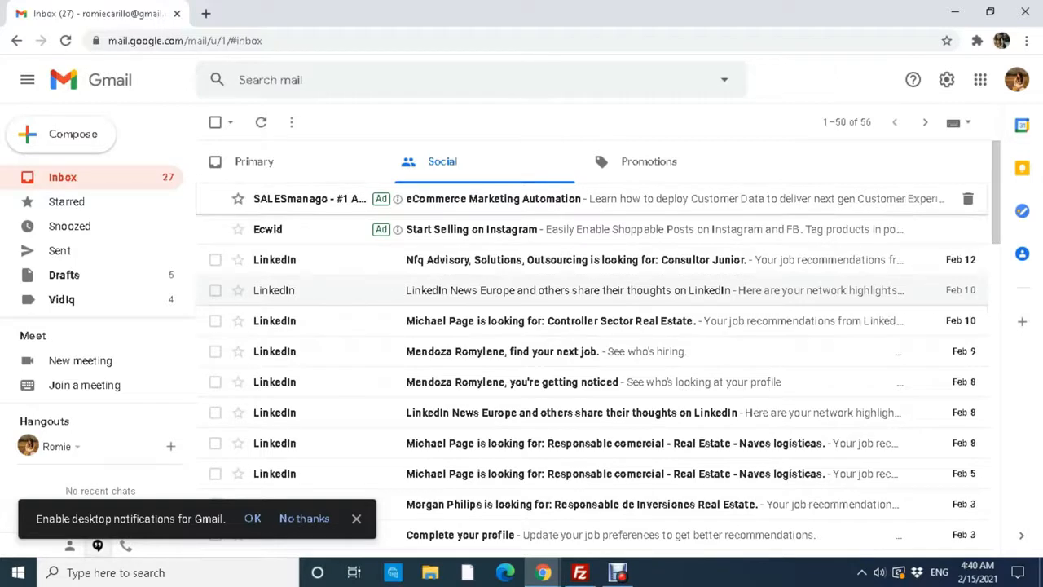
Review the Promotions emails, switching back and forth with Social and Primary.
click(648, 162)
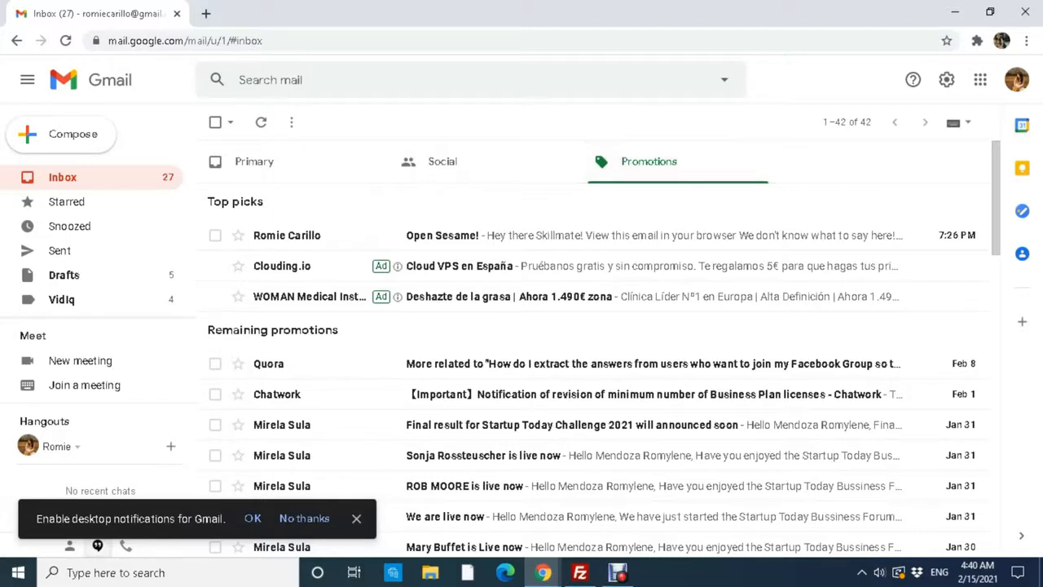
scroll(570, 238, down, 10)
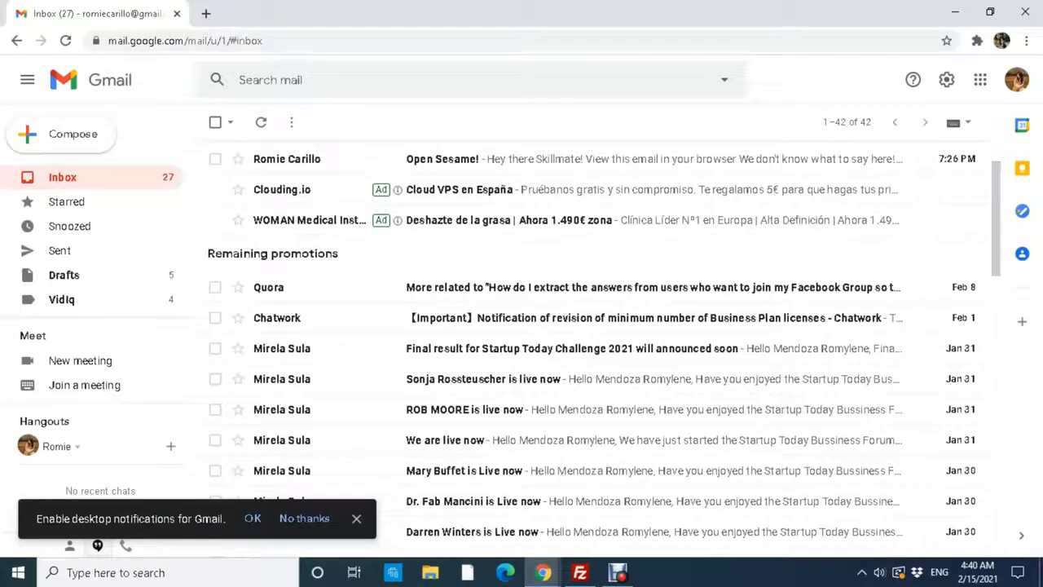
scroll(570, 241, up, 10)
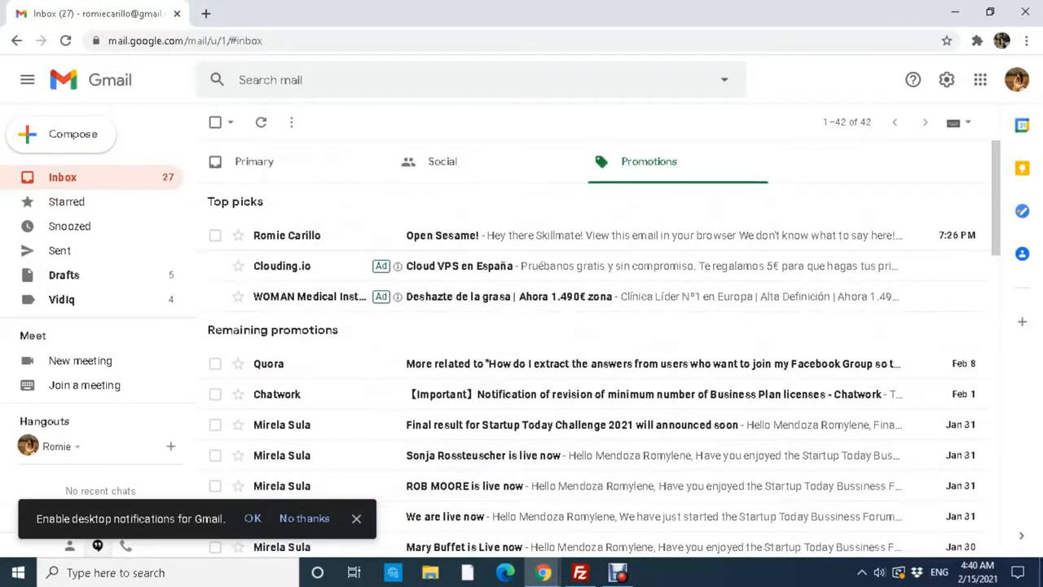
click(442, 161)
click(648, 162)
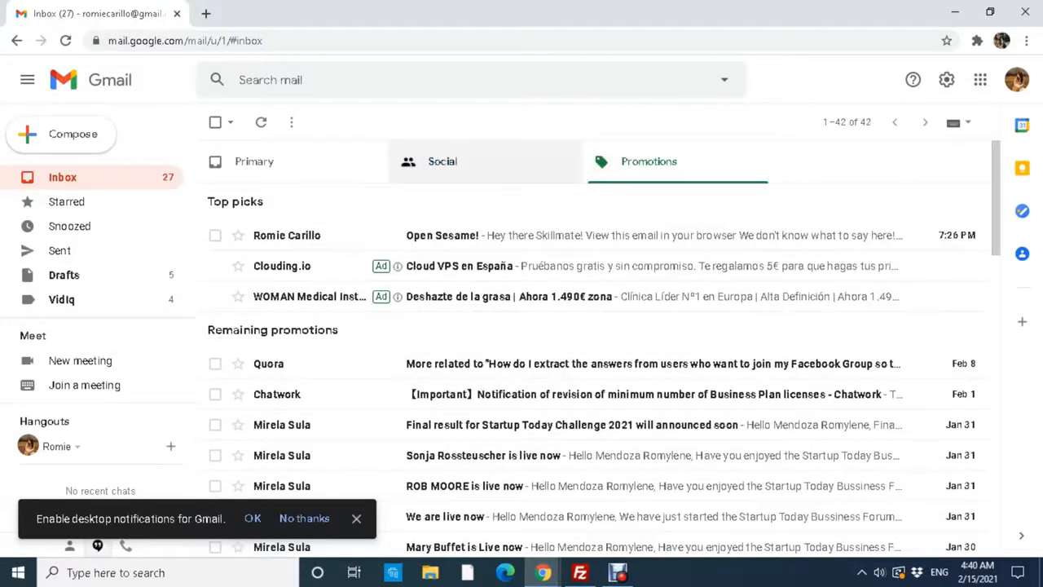
click(442, 162)
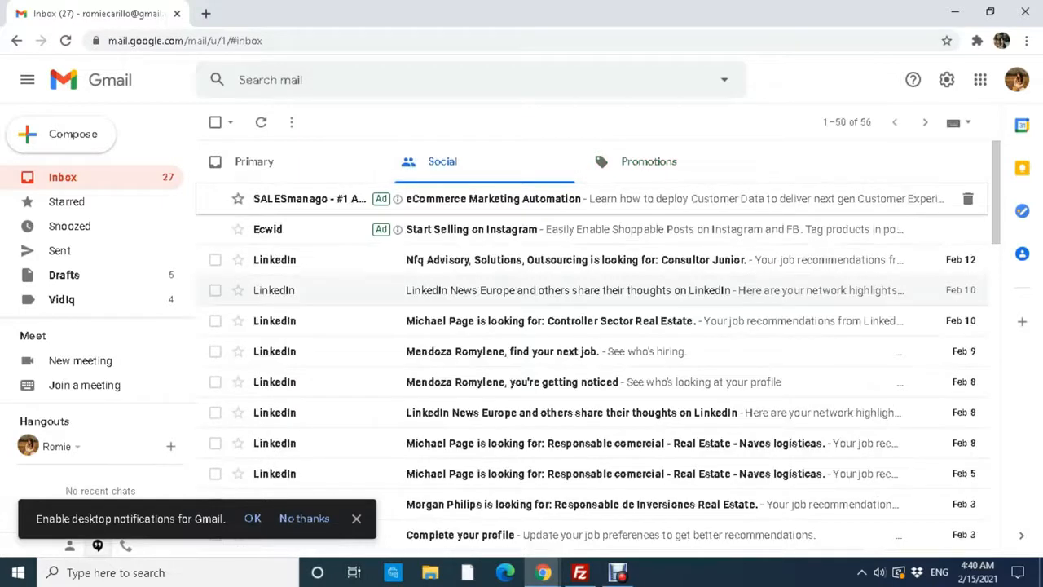
click(255, 161)
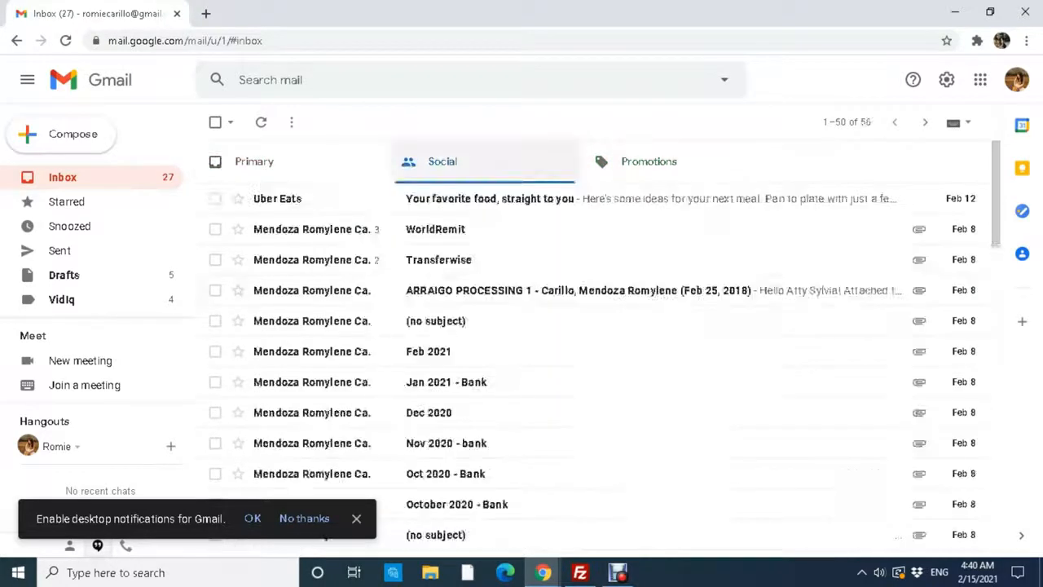
click(649, 162)
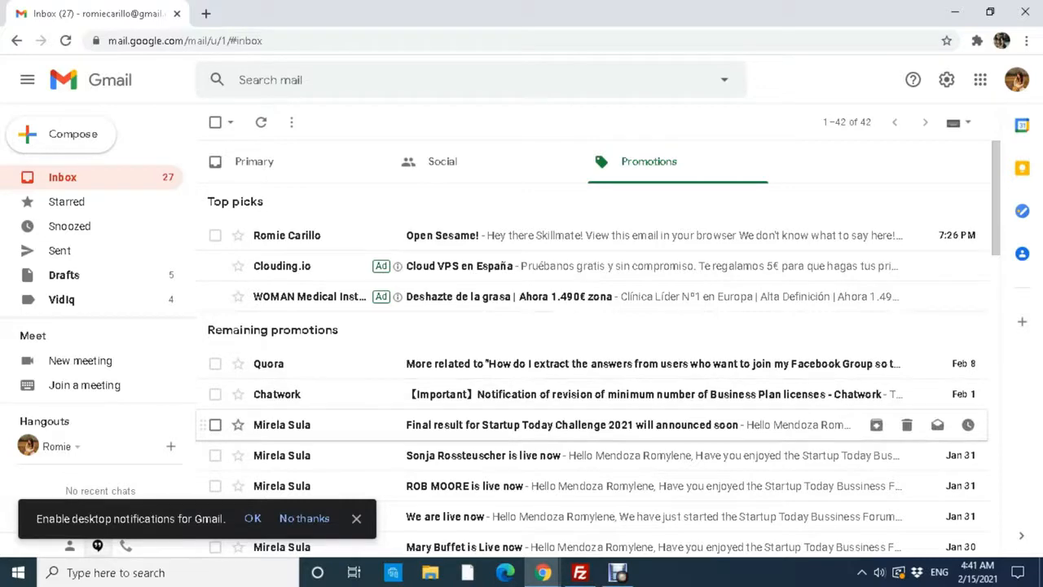
scroll(595, 342, down, 12)
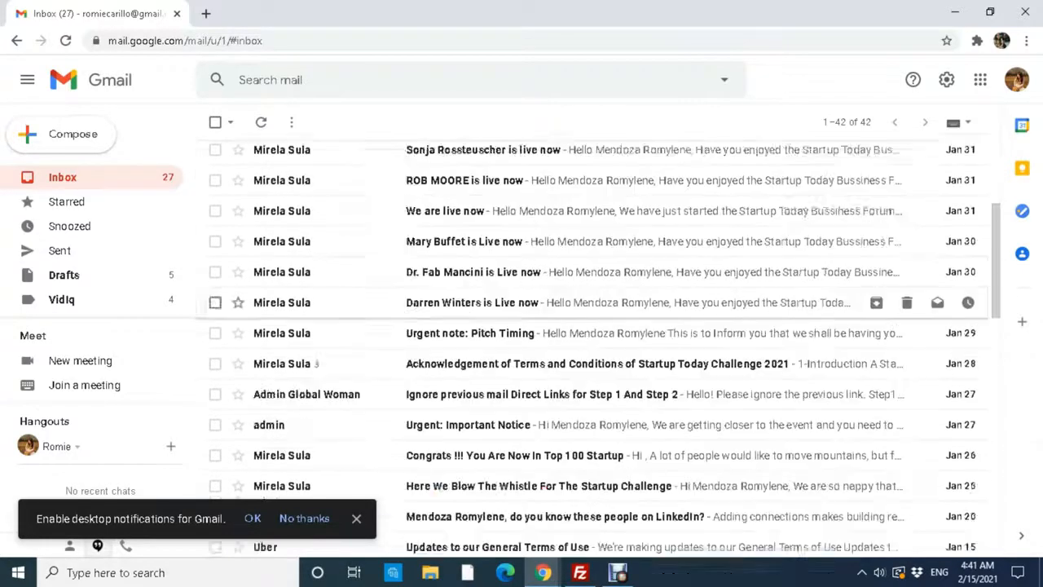
scroll(595, 342, up, 12)
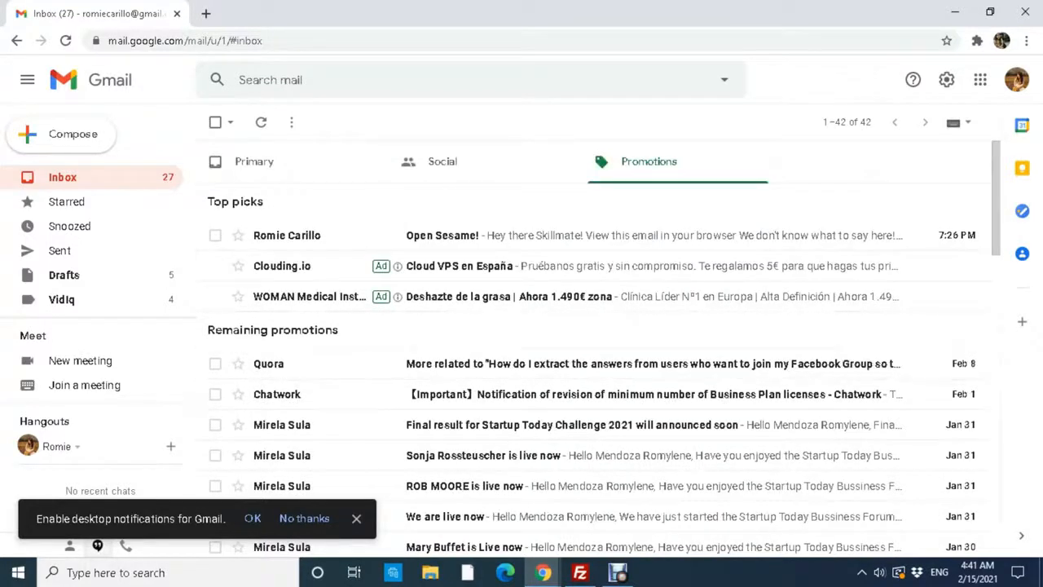
Return to Social and select all 50 conversations on its page.
click(442, 161)
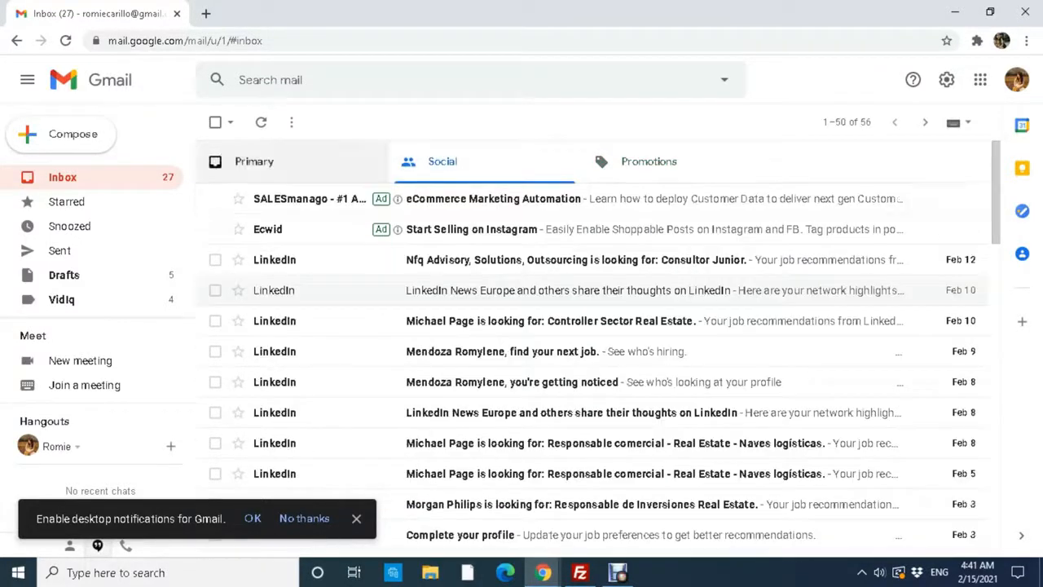
click(254, 161)
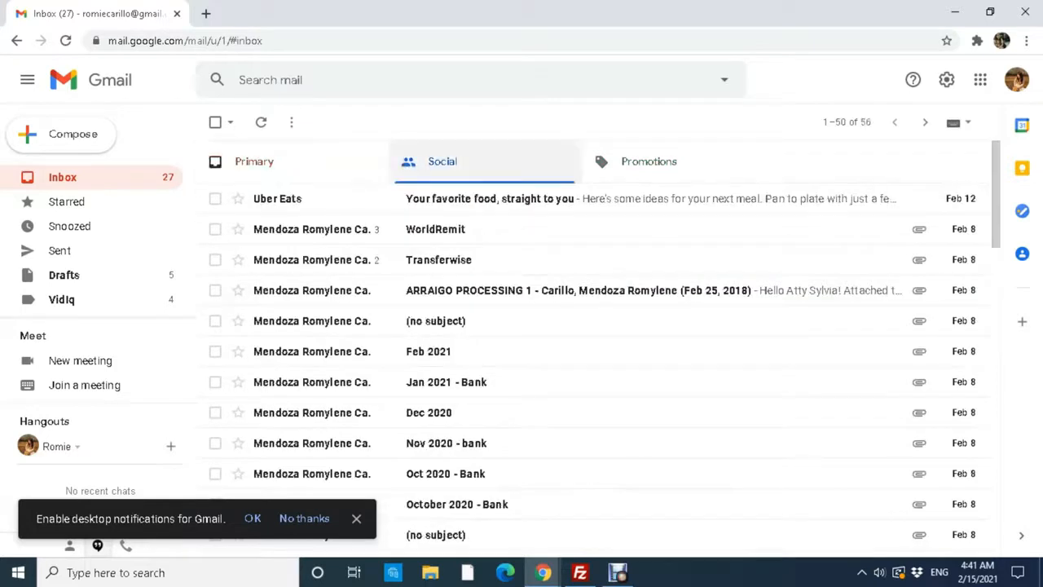
click(442, 161)
click(215, 122)
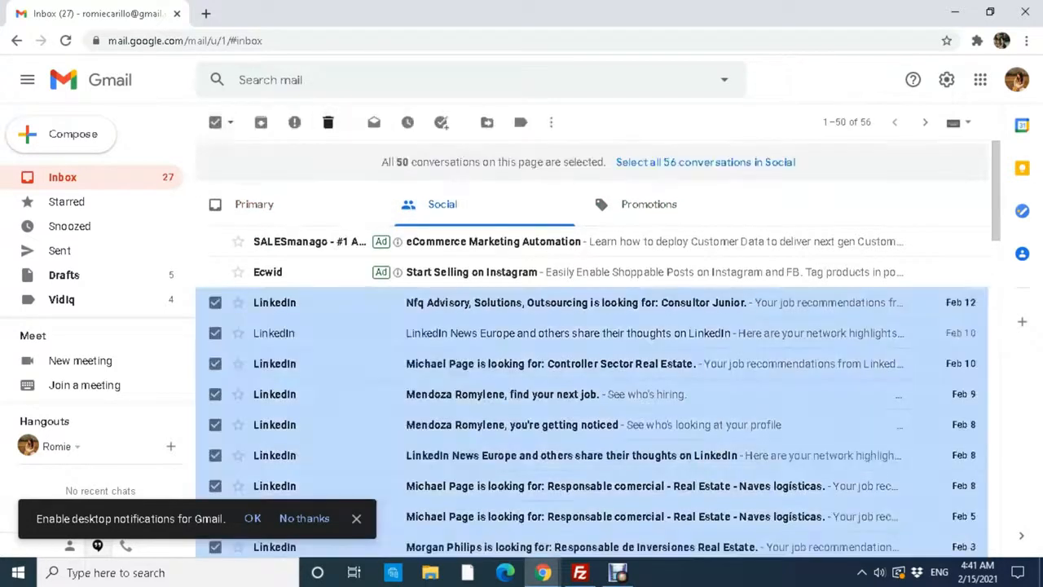
Delete the selected Social conversations, confirm Social is empty, and return to Primary.
click(329, 123)
click(254, 162)
click(443, 161)
click(648, 161)
click(442, 161)
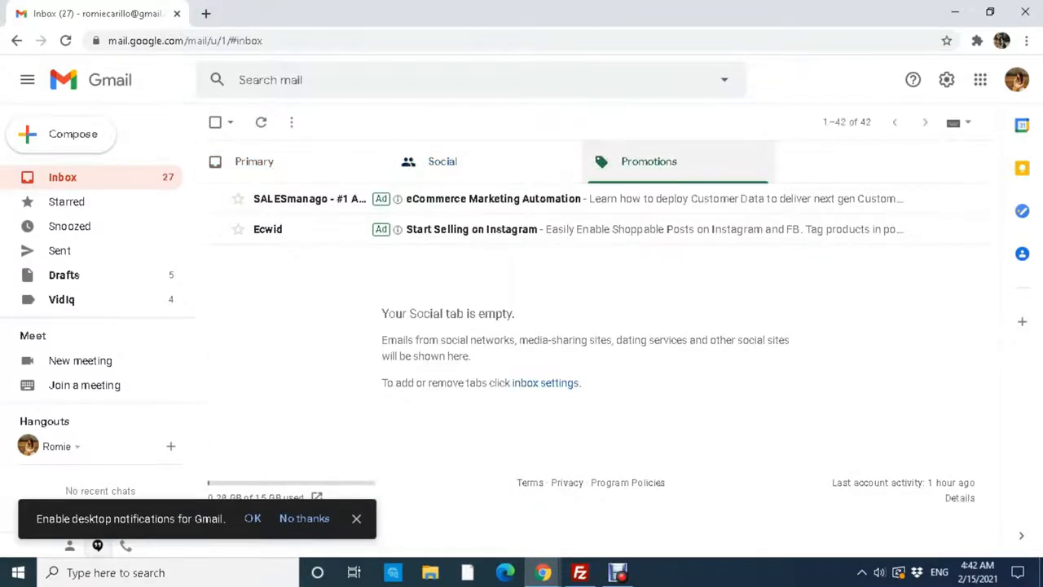
click(254, 162)
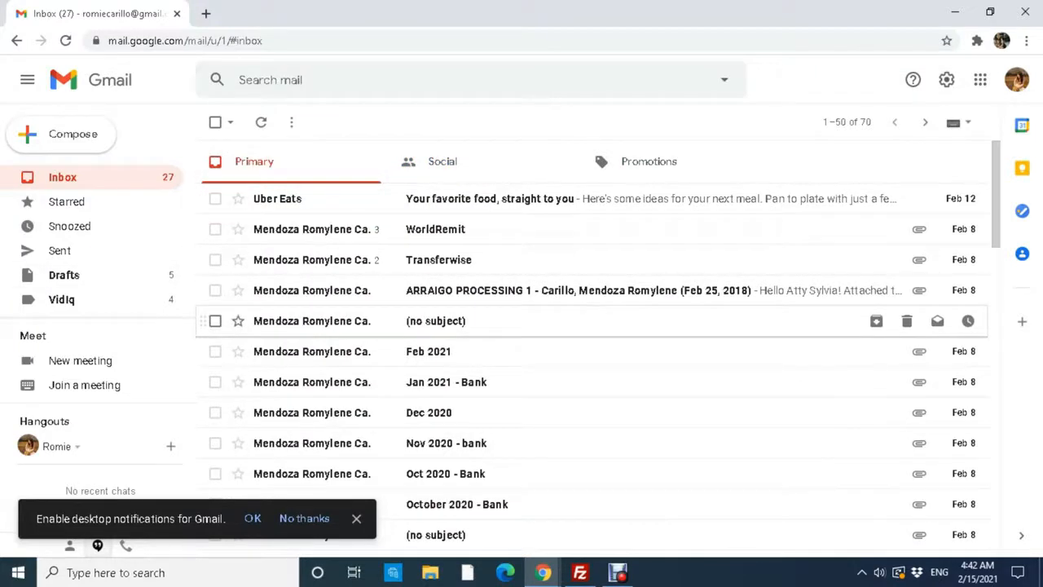
Expand the sidebar to list all labels plus the Social, Updates, Forums and Promotions categories.
scroll(98, 242, down, 1)
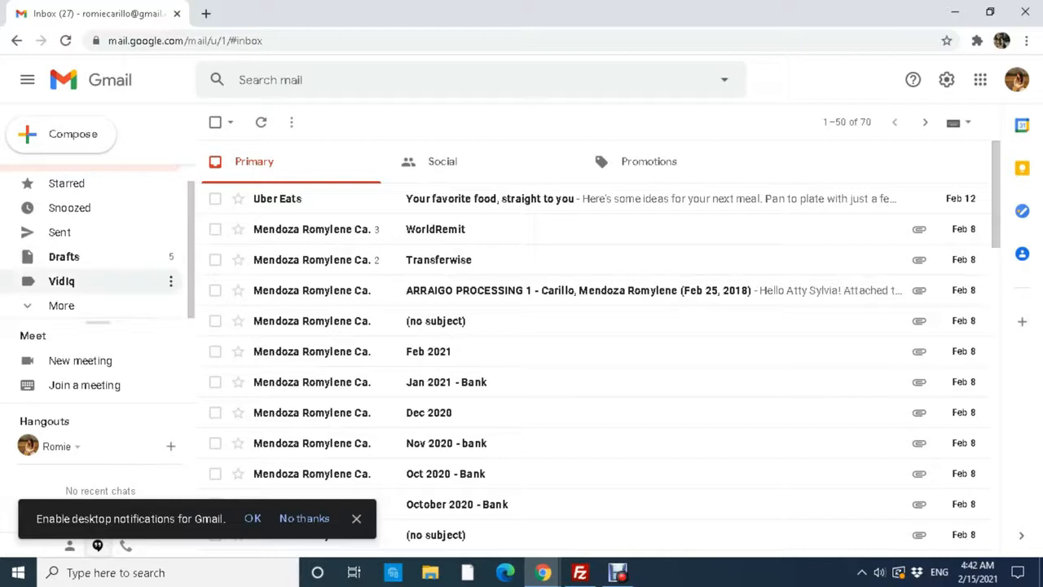
click(61, 305)
scroll(98, 245, down, 3)
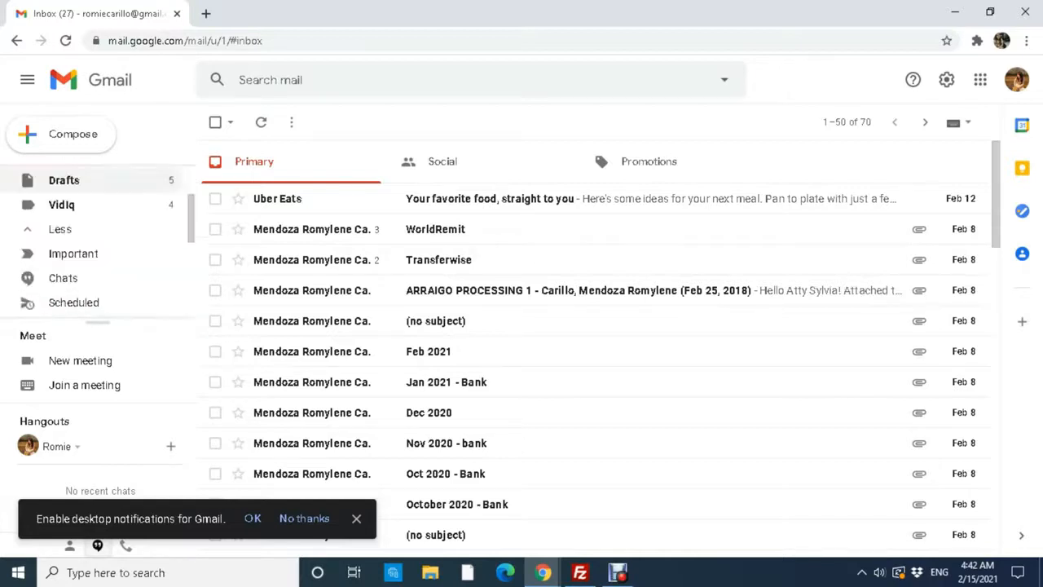
scroll(183, 245, down, 3)
scroll(184, 245, up, 8)
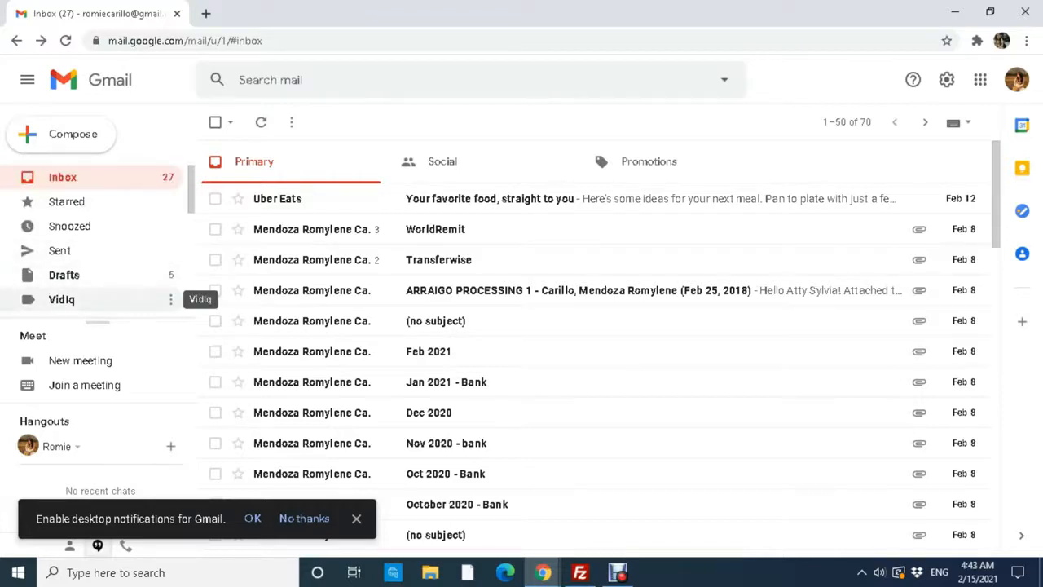
scroll(186, 289, down, 10)
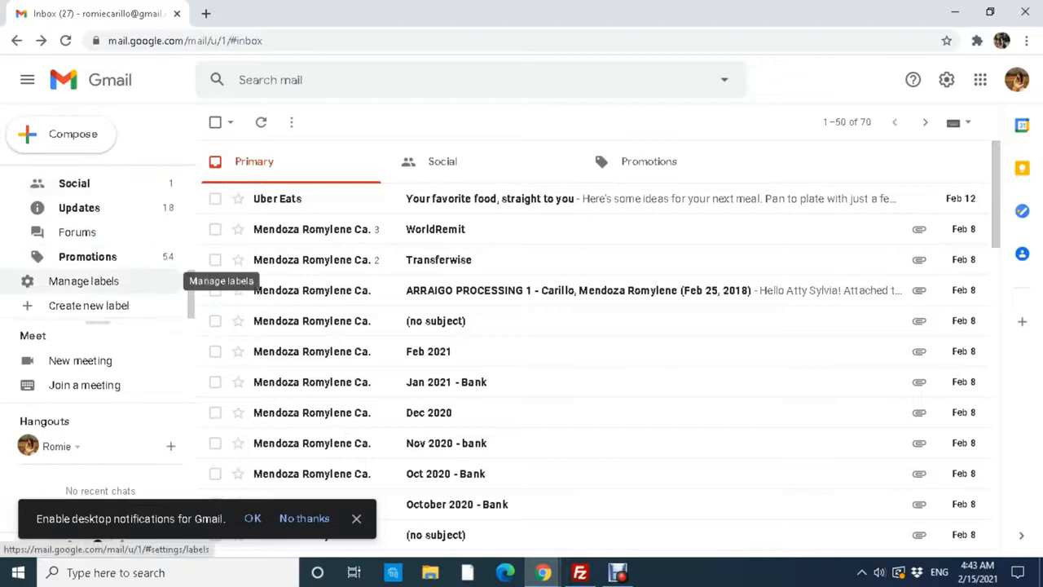
Create a new label named 'Romie'.
click(88, 305)
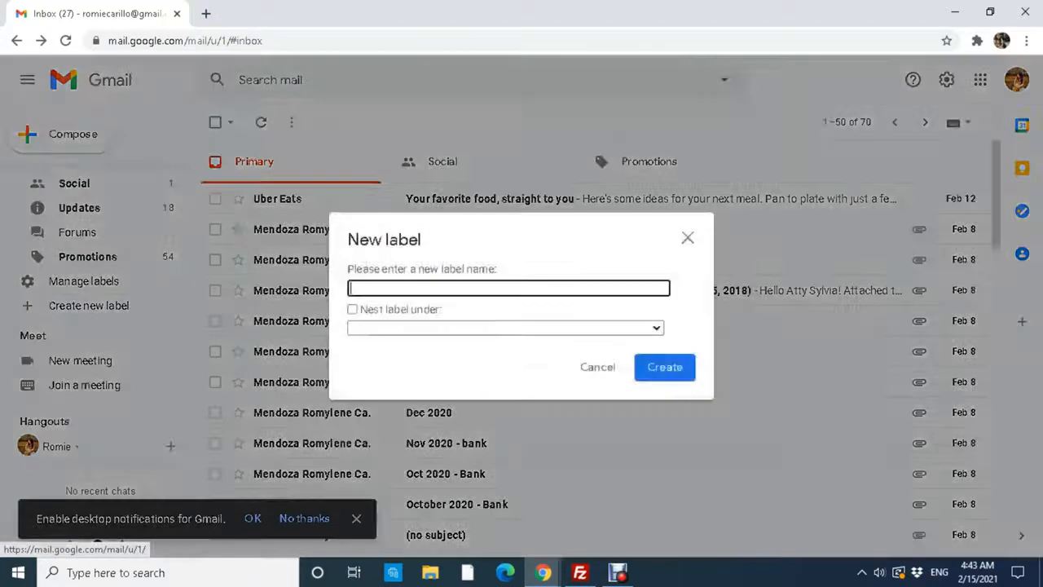
text(R)
key(BackSpace)
text(Romie)
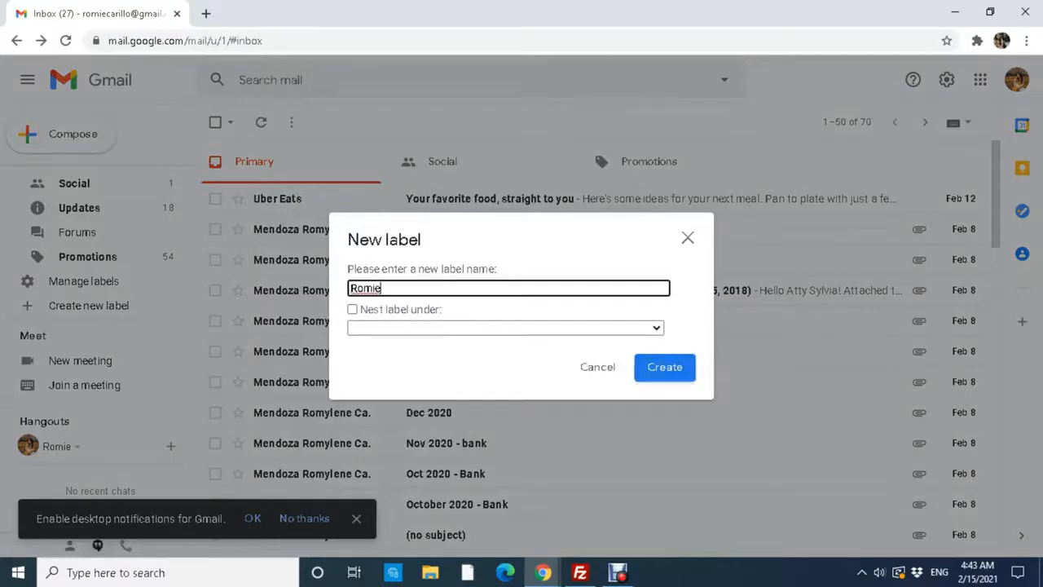
click(665, 363)
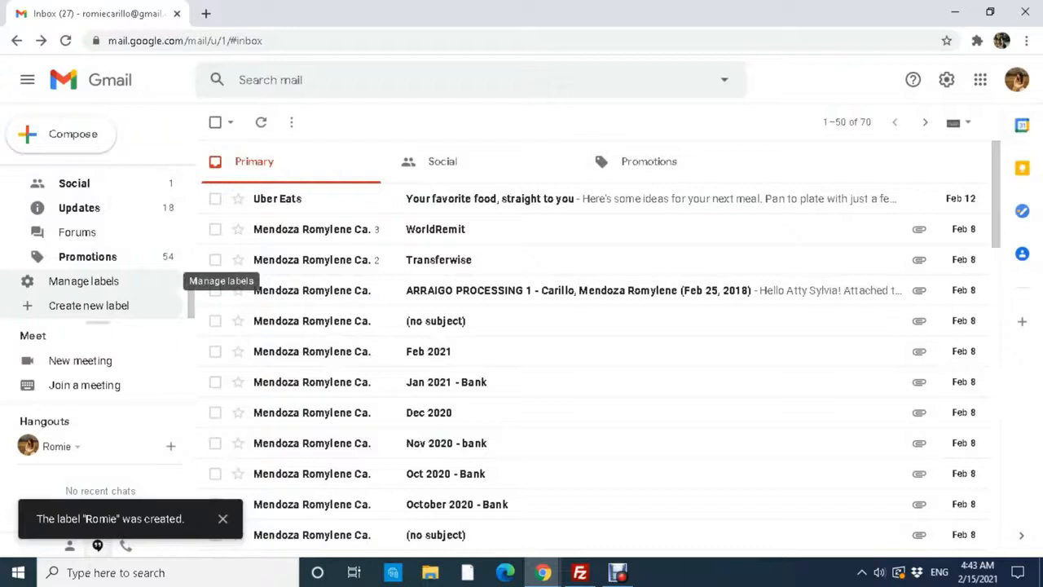
Check the empty Romie label and the Vidiq label, then return to the Inbox.
scroll(163, 281, up, 3)
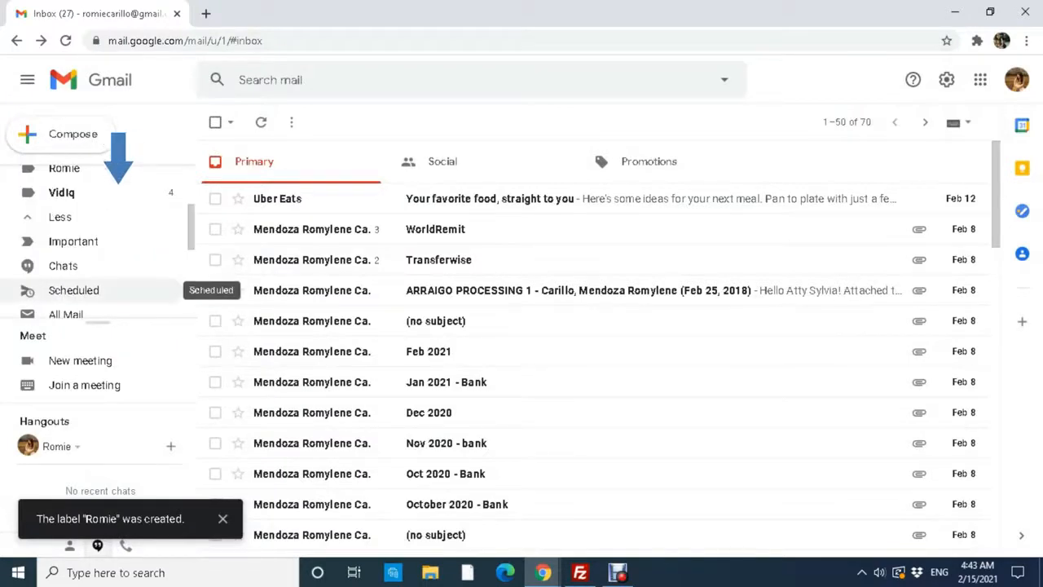
scroll(163, 285, up, 2)
click(97, 245)
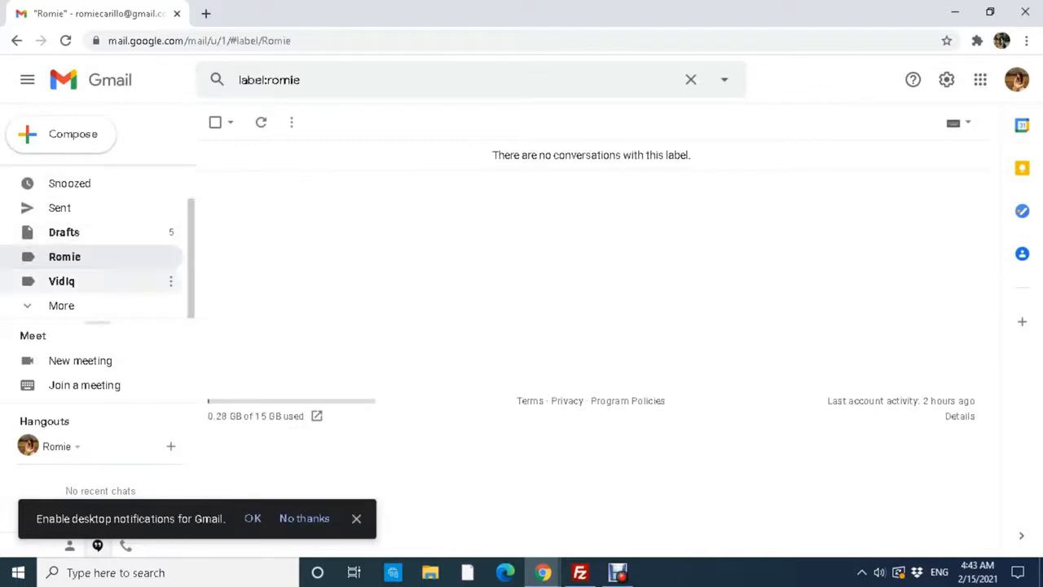
click(122, 281)
click(62, 176)
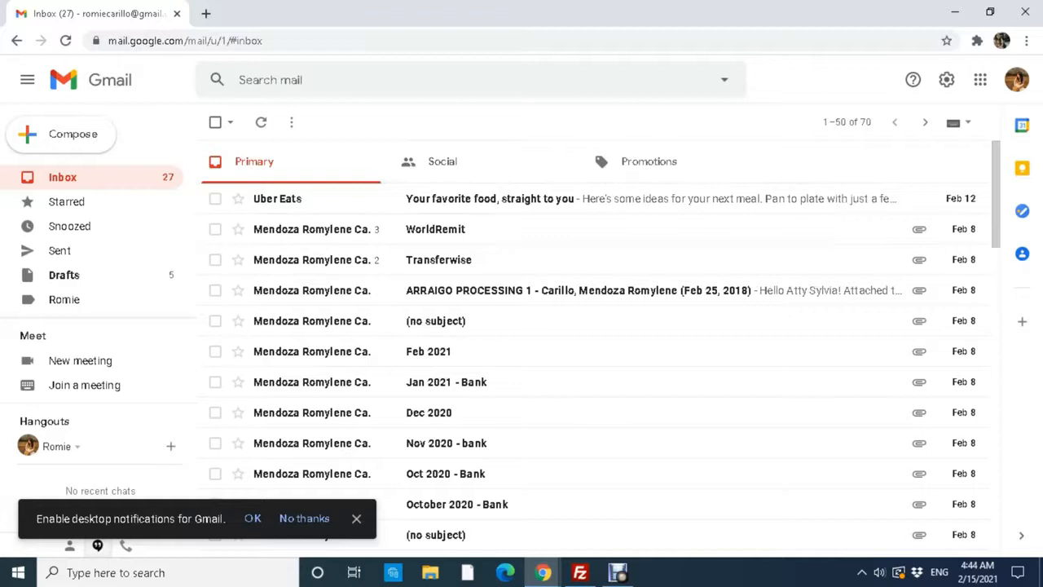
Search mail for 'transferwise' and select all 25 conversations in the results.
key(slash)
text(transferwise)
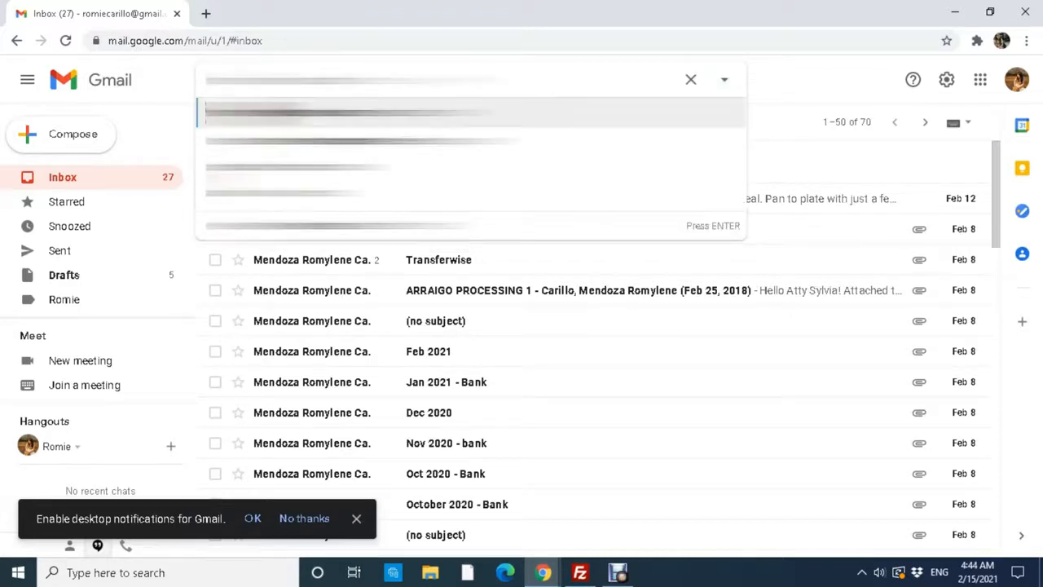
key(Return)
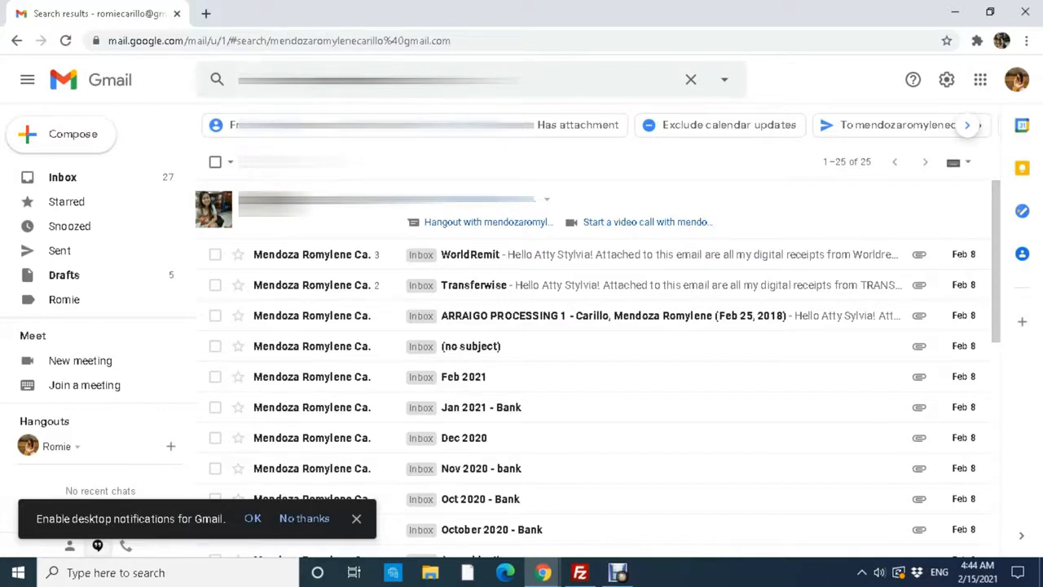
scroll(570, 366, down, 1)
scroll(570, 326, up, 1)
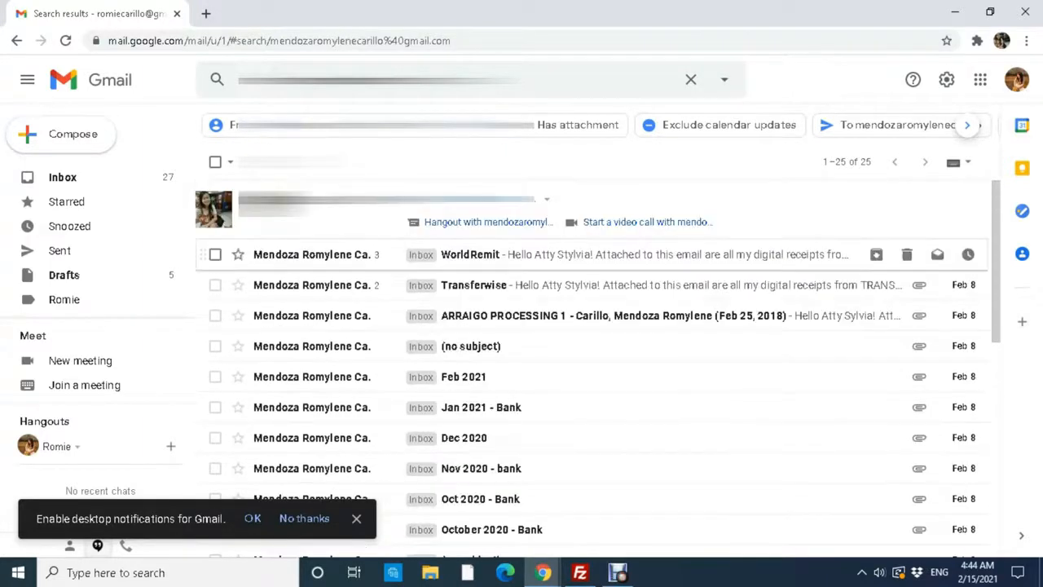
click(216, 161)
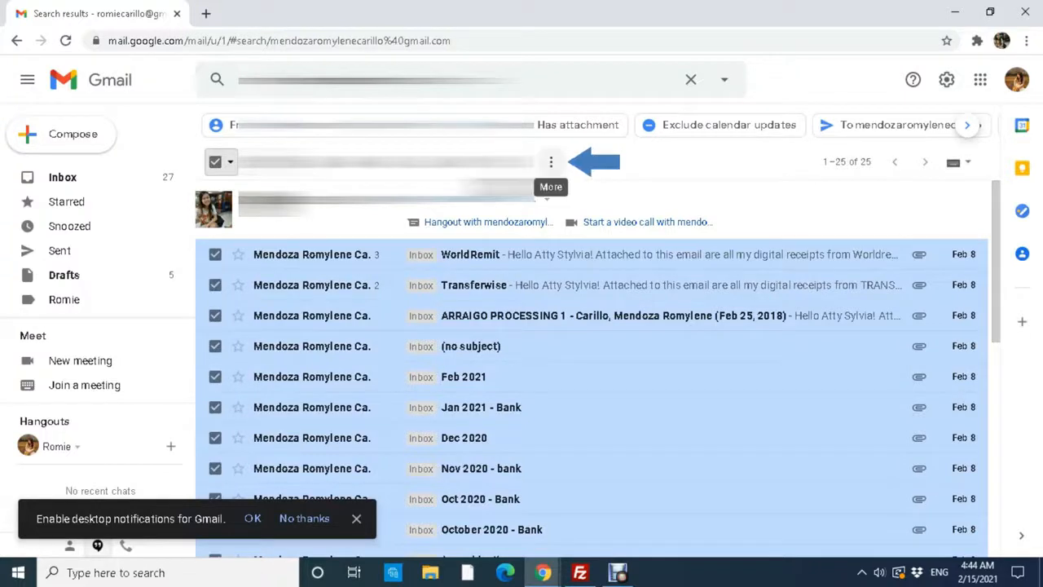
Draft a filter from the selected messages, covering the three sender addresses, and proceed to its actions.
click(551, 162)
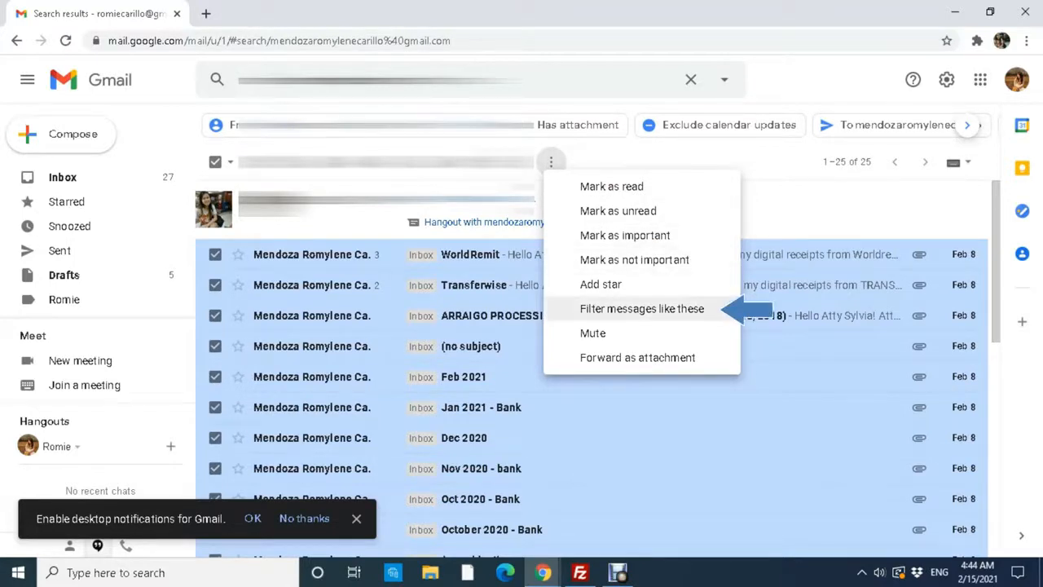
click(641, 308)
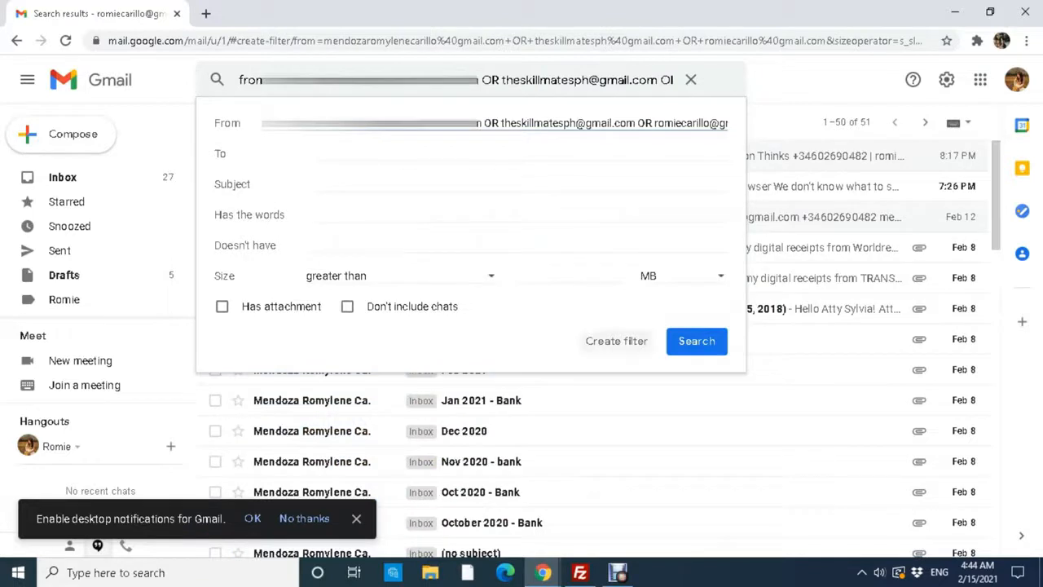
click(407, 154)
key(Tab)
key(Tab)
key(Tab)
key(Tab)
key(space)
key(Return)
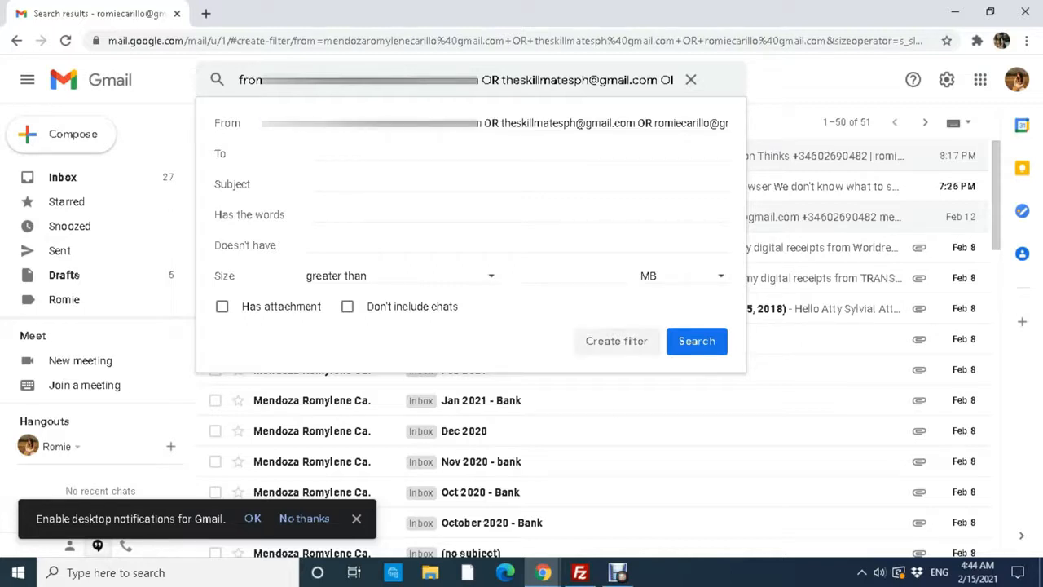
click(616, 340)
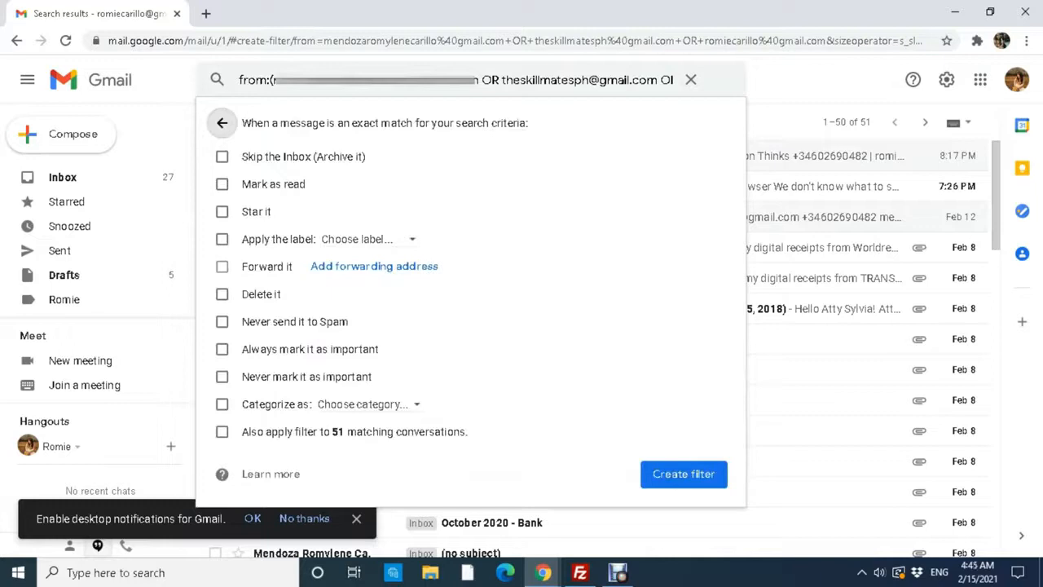
Make the filter skip the Inbox, apply the Romie label, and also cover the 51 existing conversations.
click(221, 155)
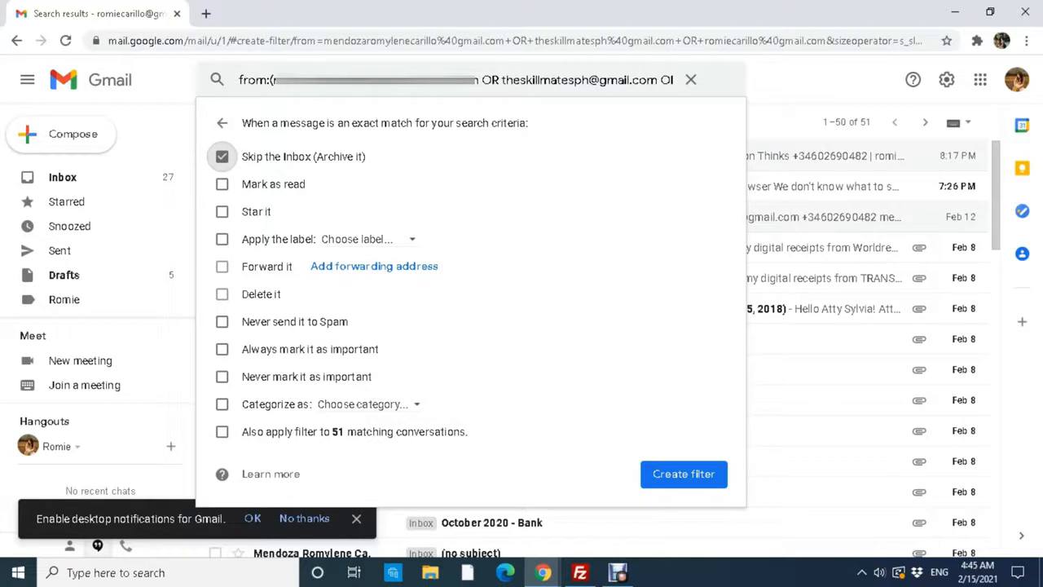
click(221, 239)
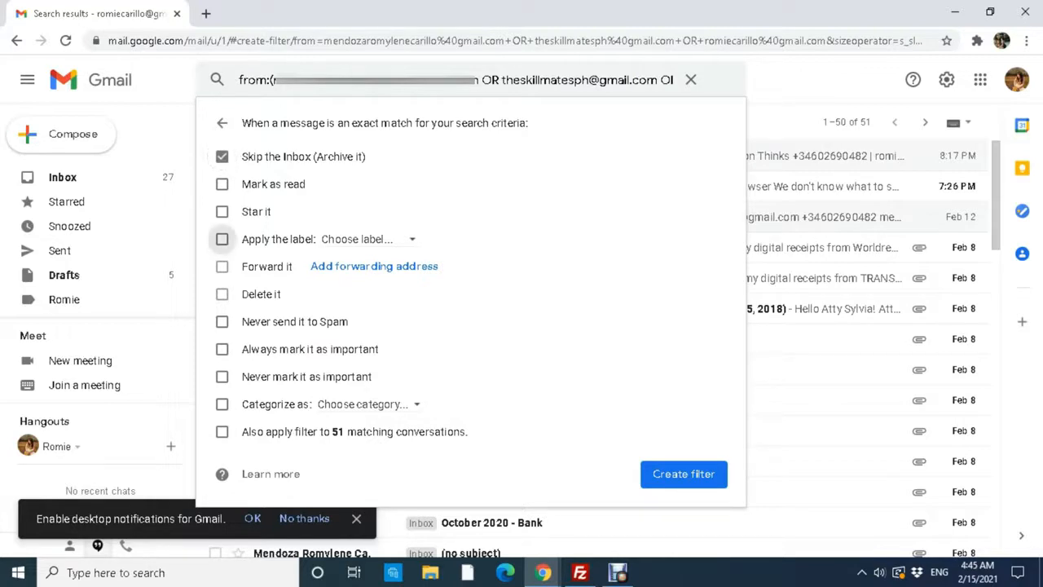
click(359, 239)
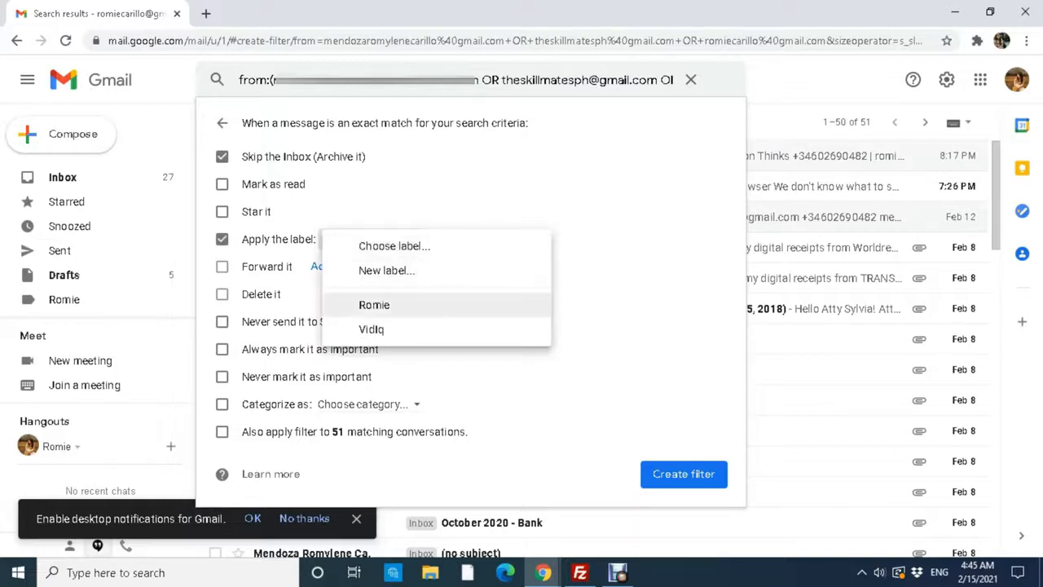
click(374, 303)
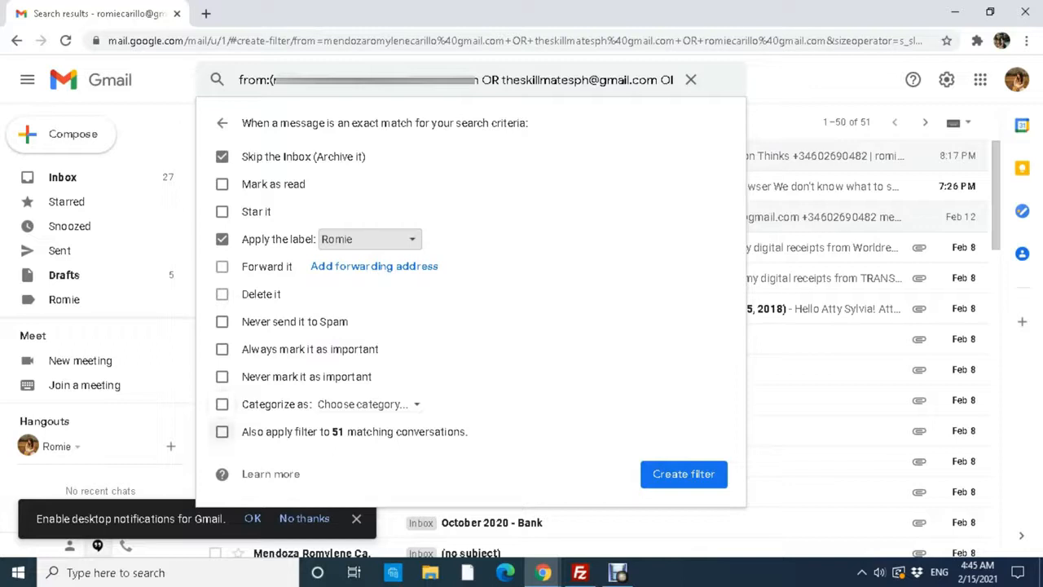
click(222, 431)
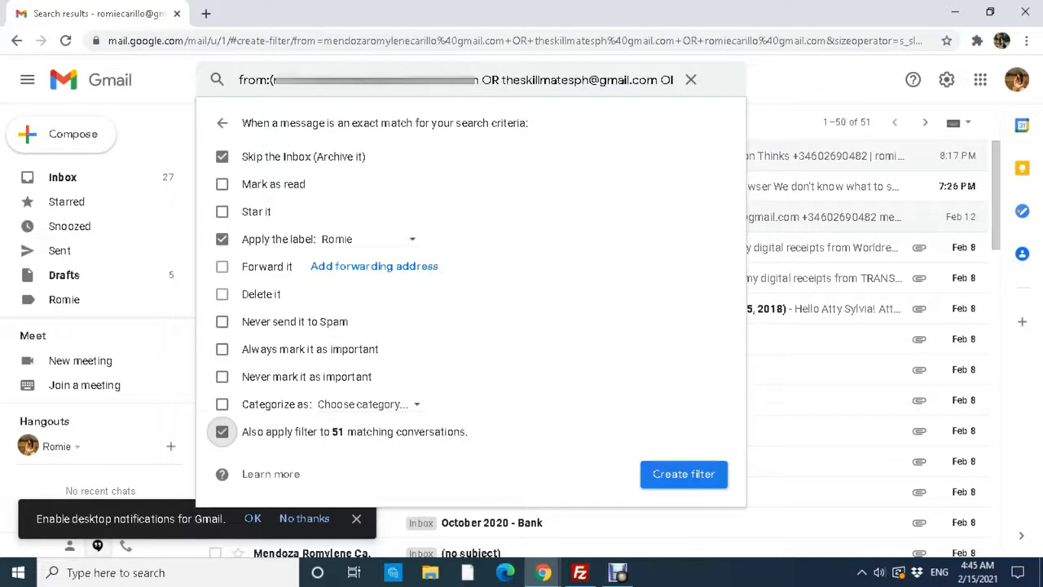
click(684, 474)
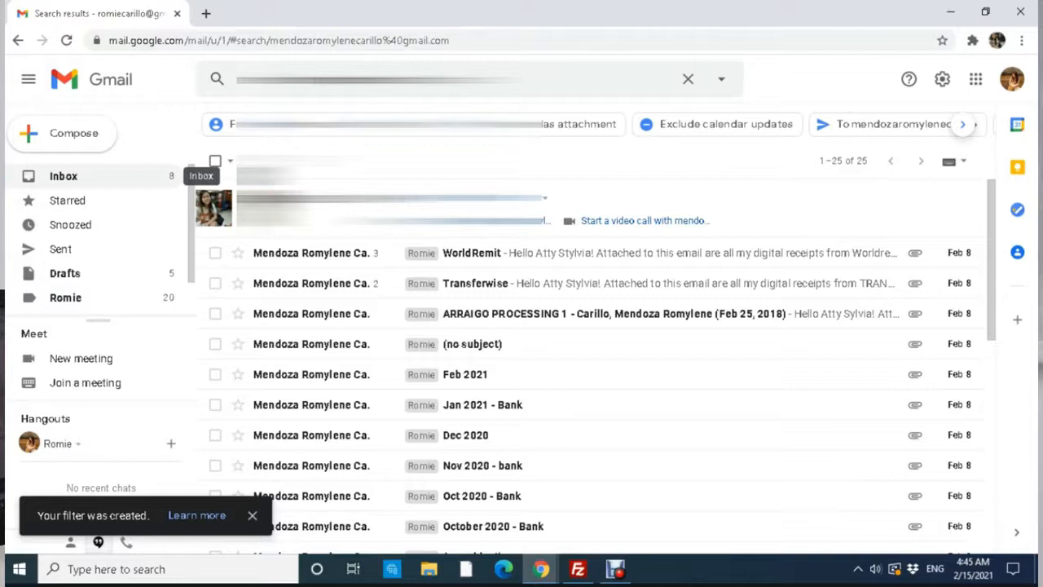
Go to the Romie label and scroll through its 51 conversations, including the bank emails.
click(66, 297)
scroll(595, 342, down, 10)
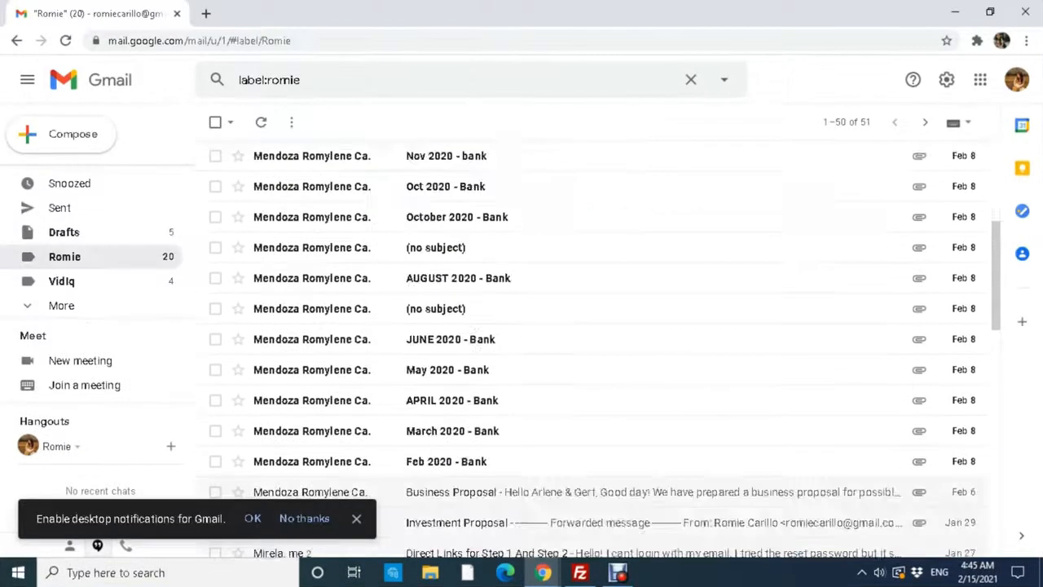
scroll(594, 343, up, 8)
scroll(595, 246, up, 2)
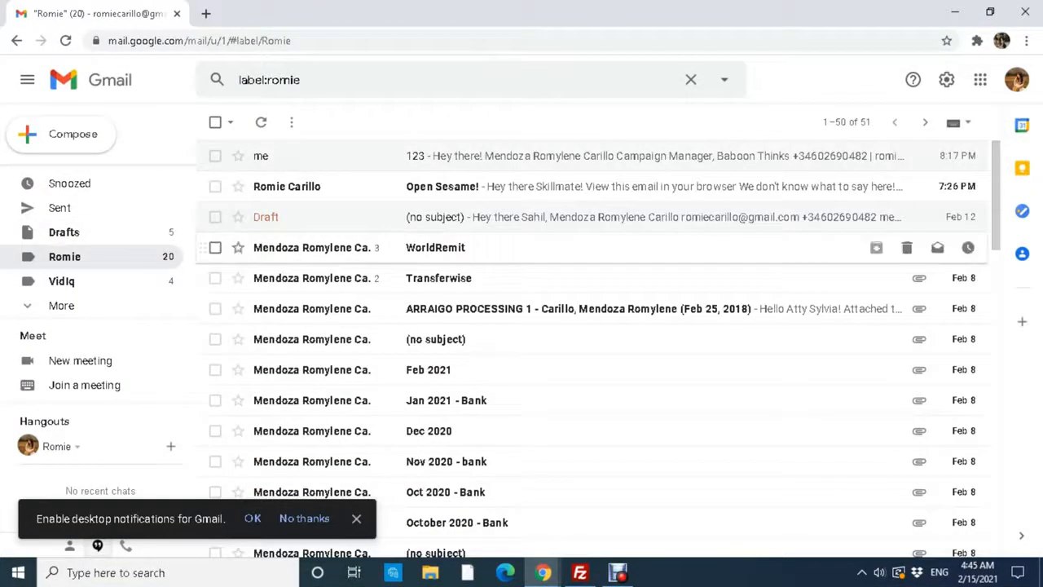
mouse_move(312, 247)
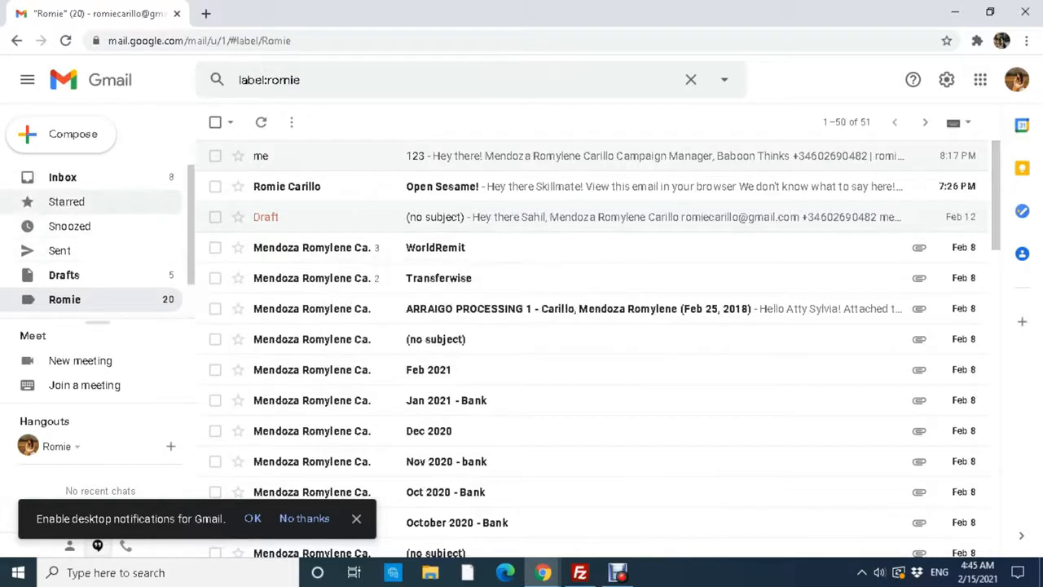
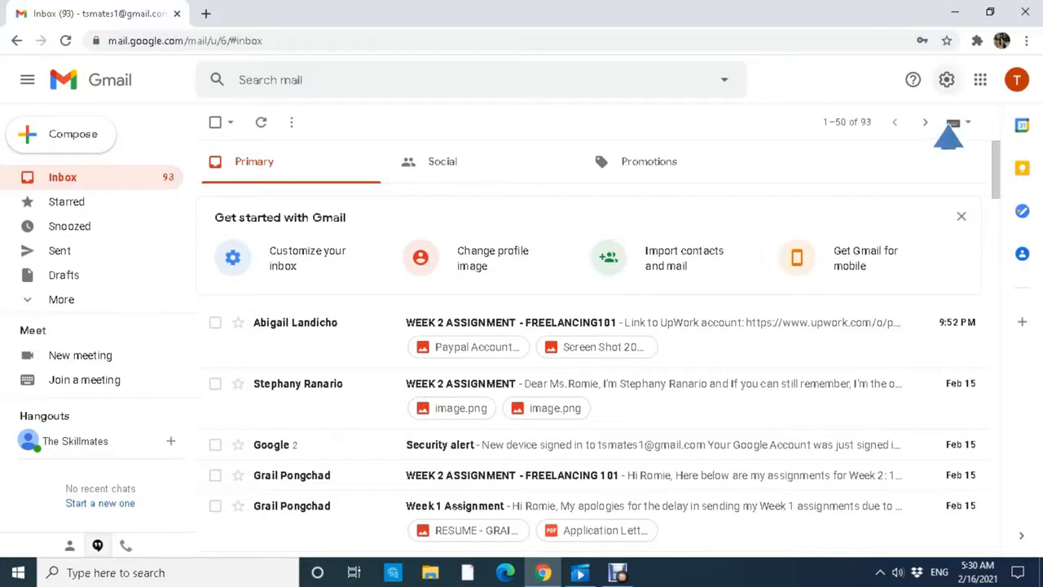
Set Templates to Enable in Gmail's Advanced settings and save the changes.
click(946, 79)
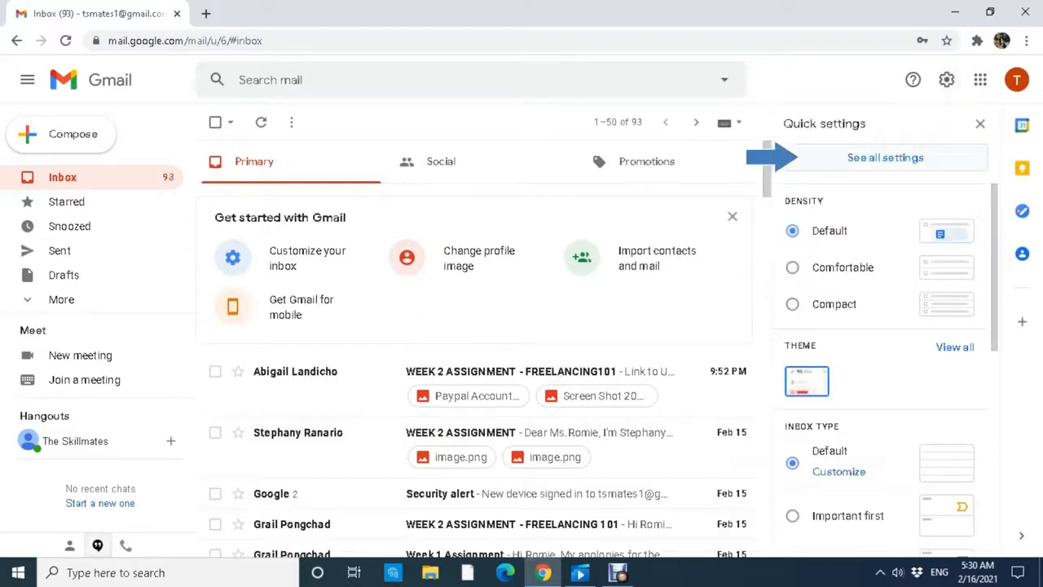
click(885, 157)
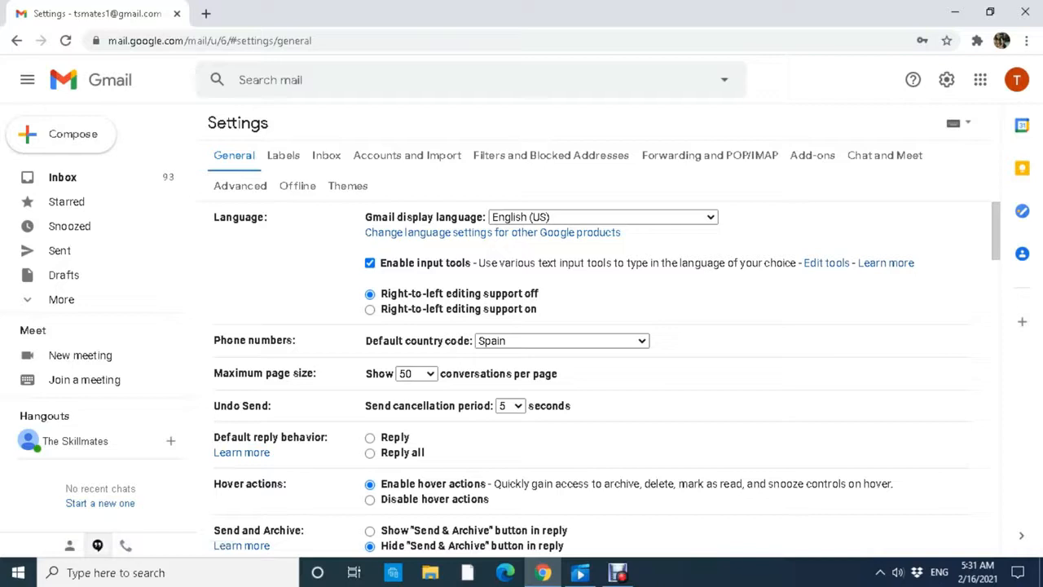
click(239, 186)
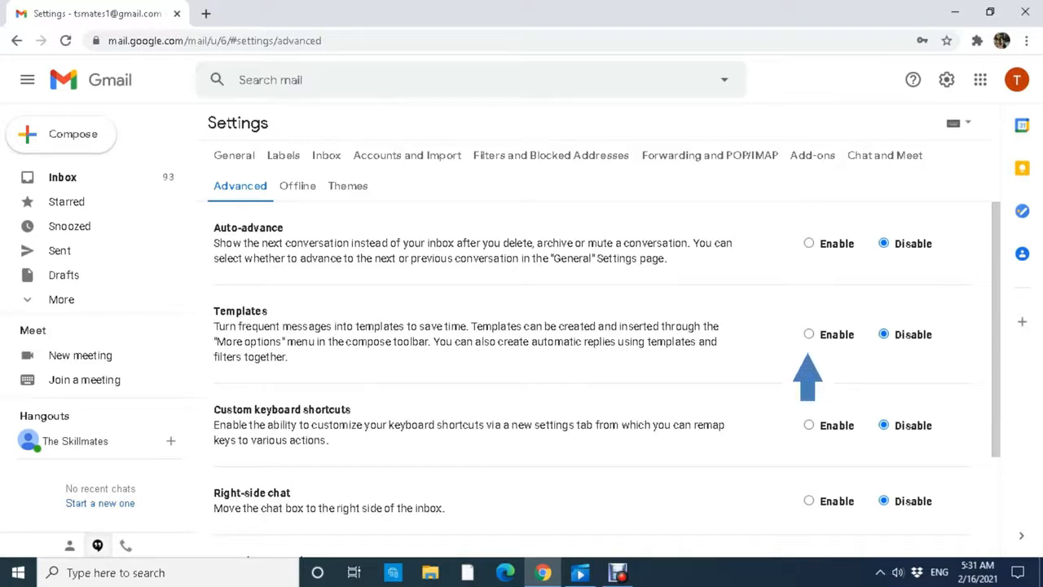
click(808, 334)
scroll(593, 366, down, 1)
scroll(594, 367, down, 1)
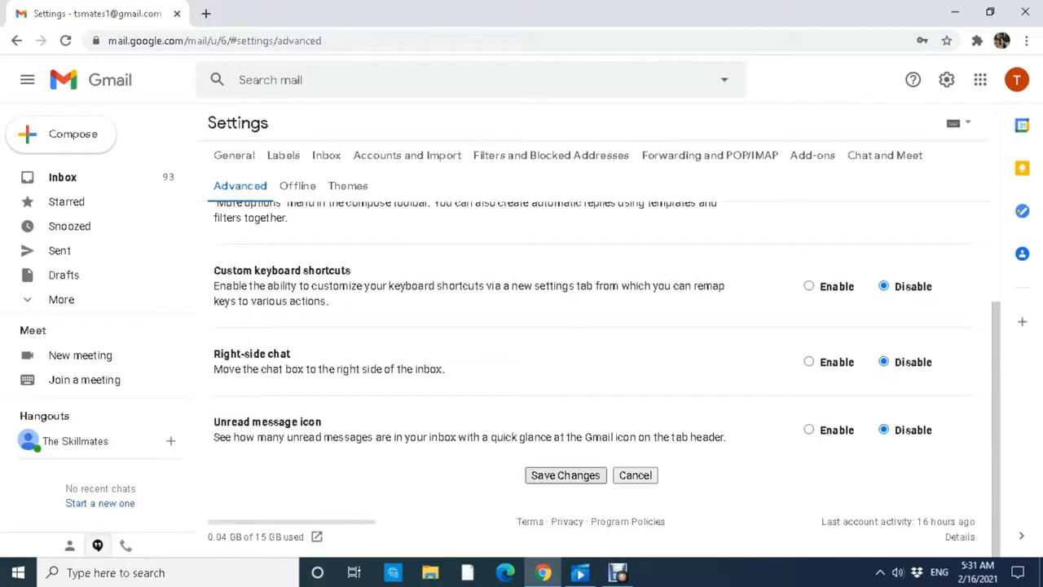
click(566, 475)
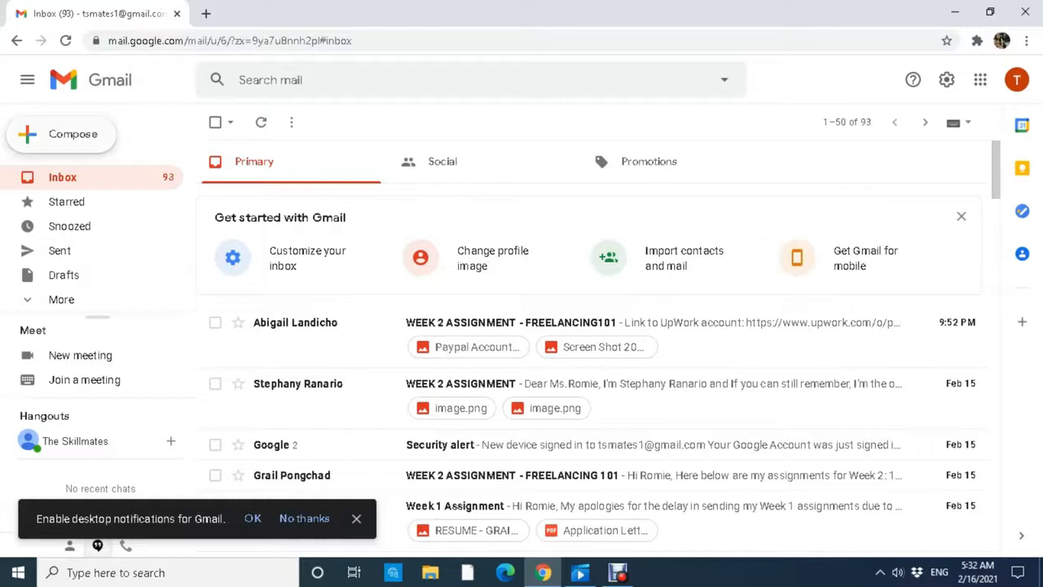
Open a blank New Message window with the C shortcut.
key(c)
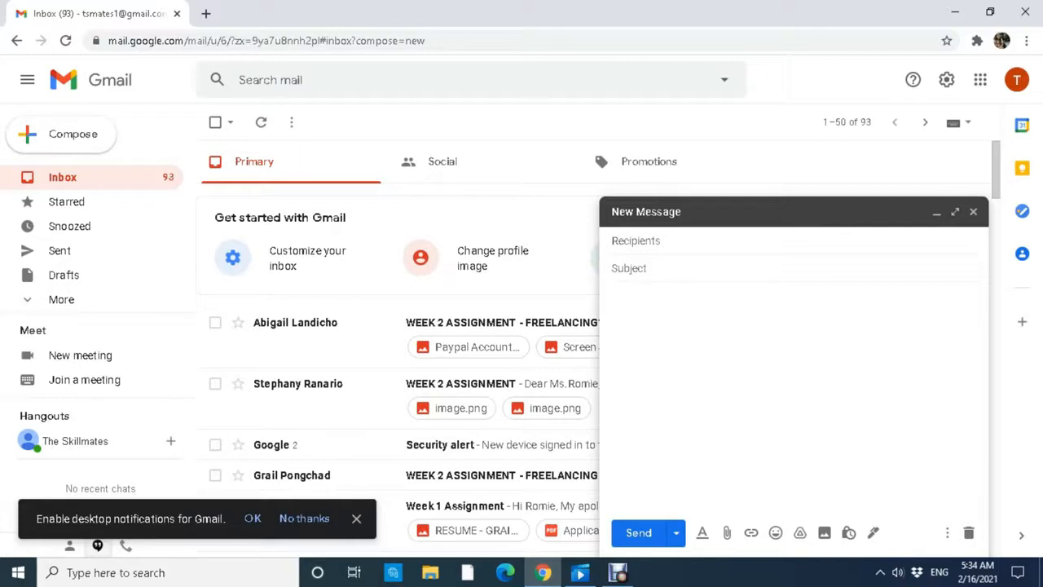
Enter subject 'We've Received Your Assignment!' and a greeting with a '(insert week # here)' placeholder.
text(We've Received Your Assignment!)
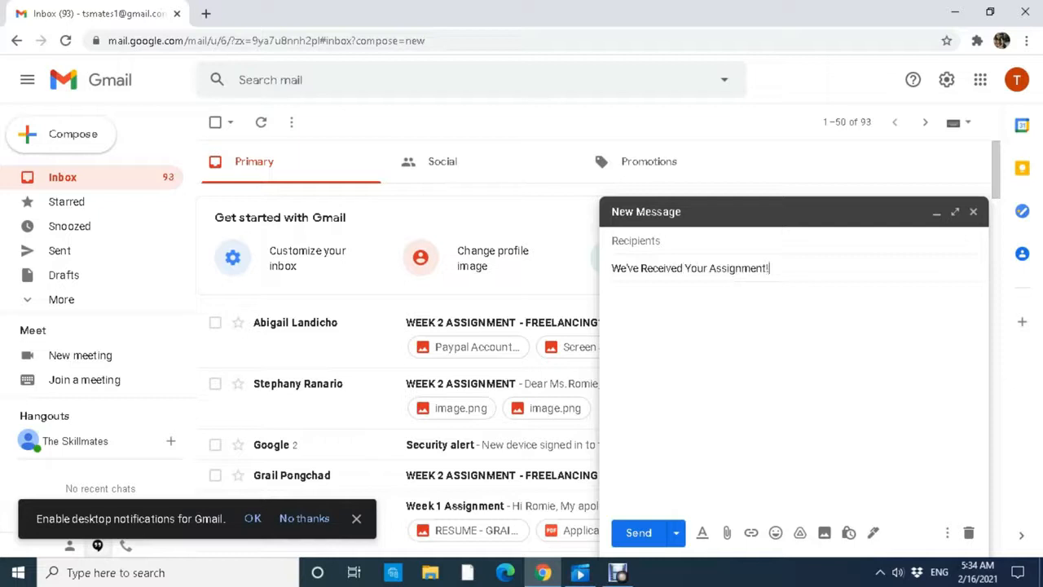
key(Tab)
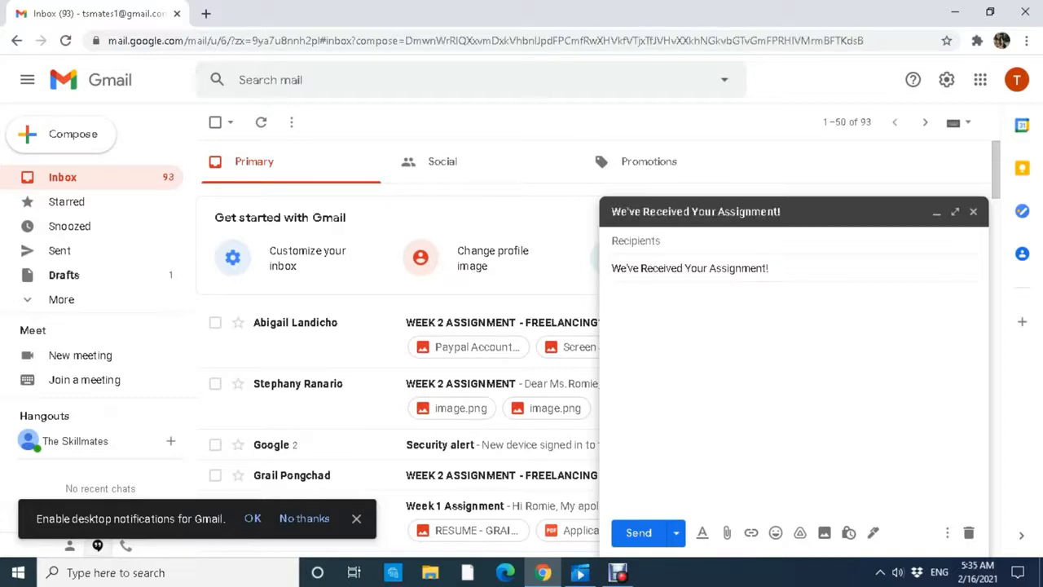
text(Hello Classm)
text(ates!  )
text(We)
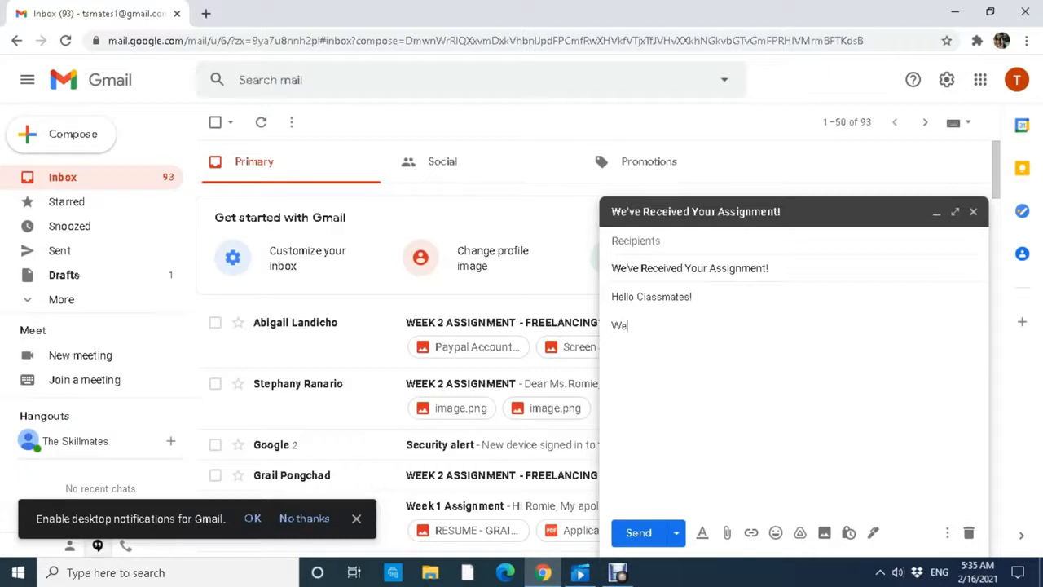
text('ve received your assignment for Week (insetr)
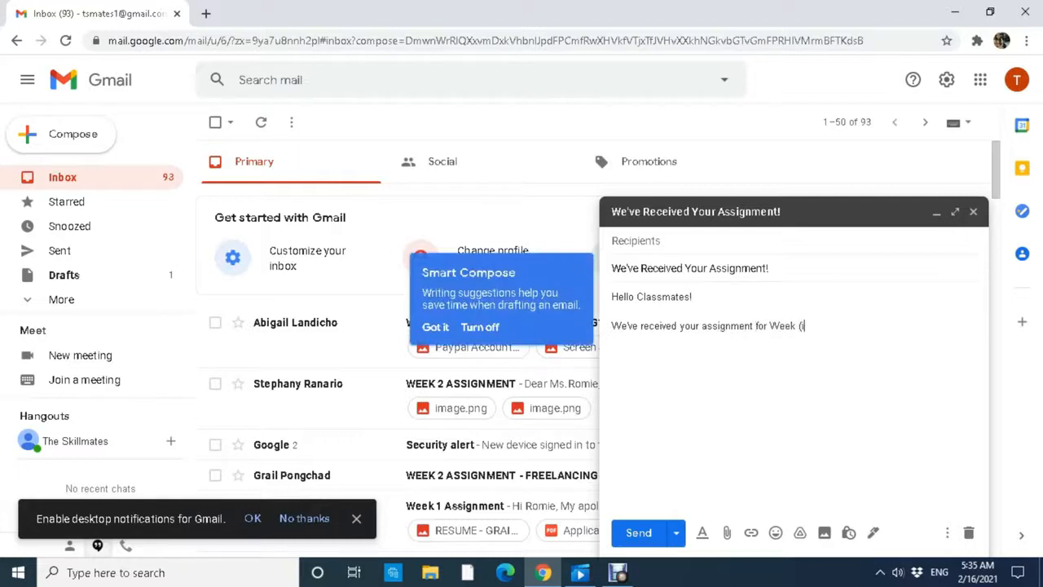
key(BackSpace)
key(BackSpace)
text(rt week # here).)
Add the passed-quality-check paragraph, 'Keep learning! <3', and a Regards sign-off.
key(Return)
key(Return)
text(After )
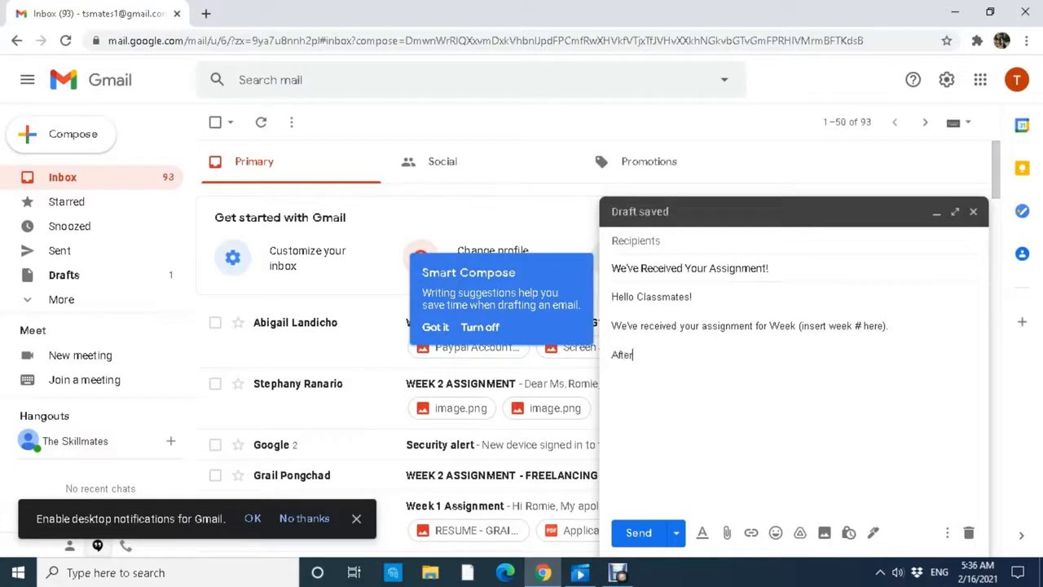
text(going through it ca)
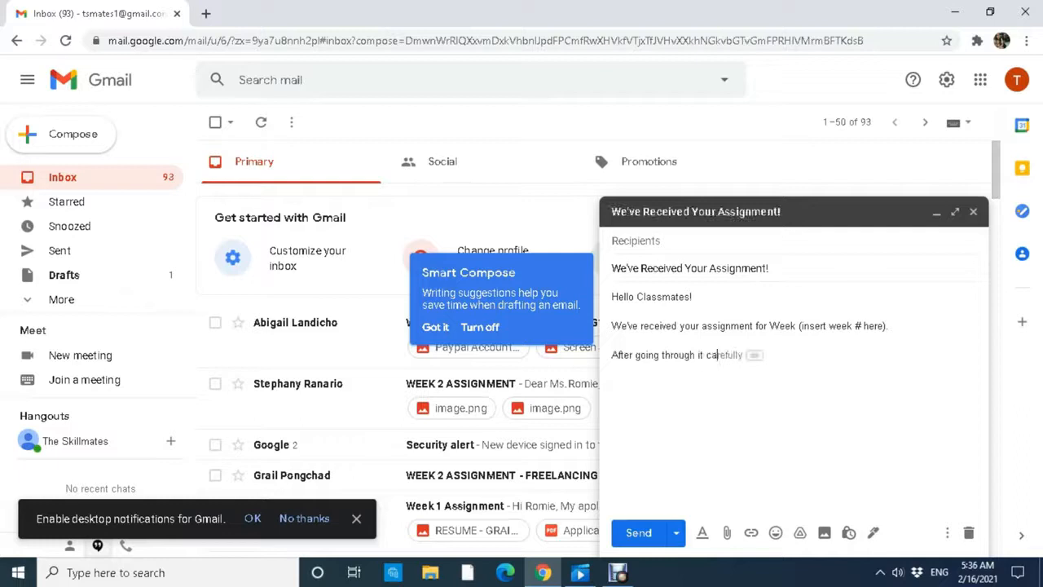
text(refully, we are happy to announ)
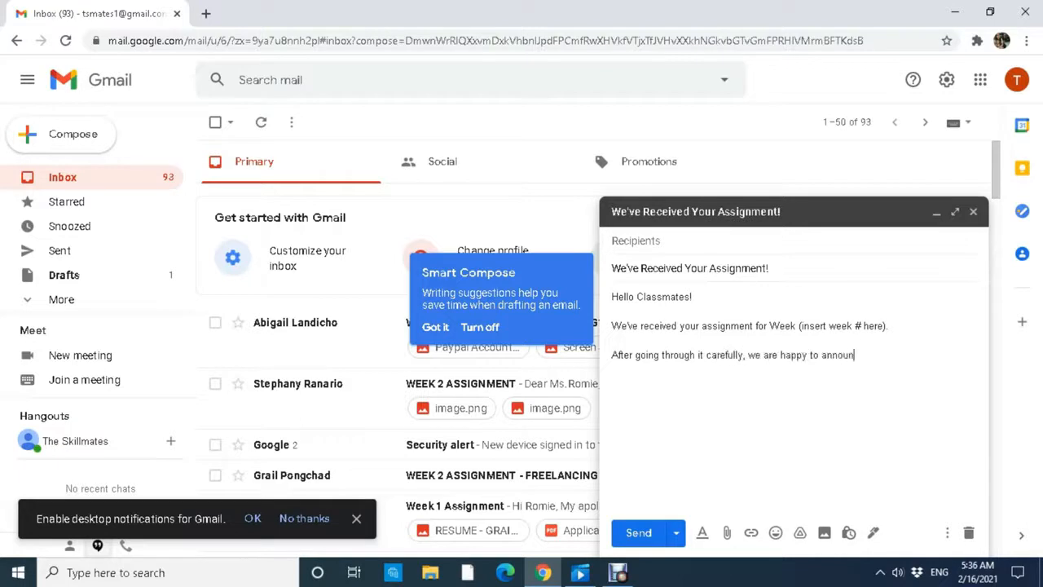
text(ce that you've passed the qualit)
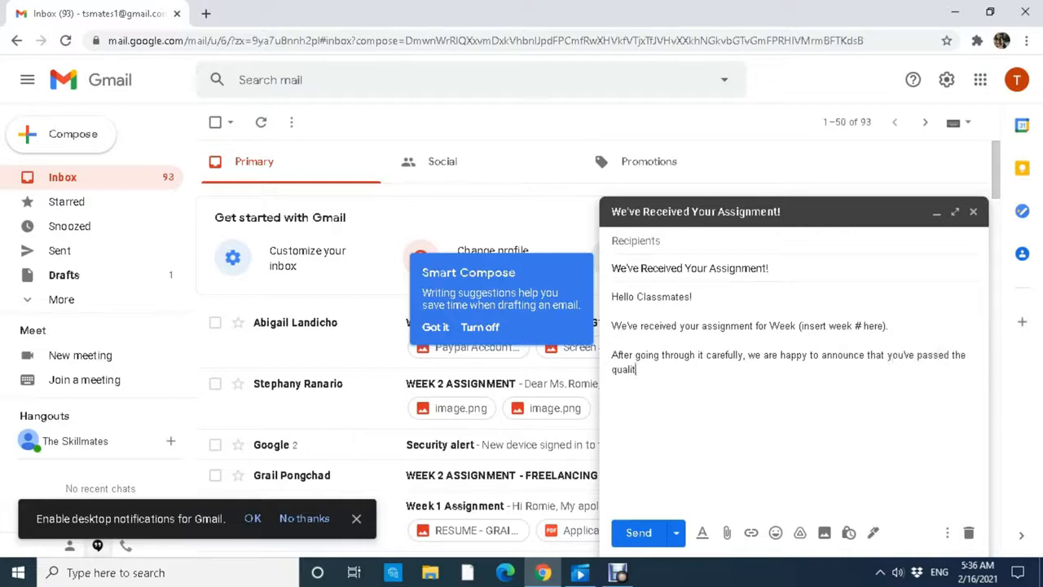
text(y check.Kepp kee)
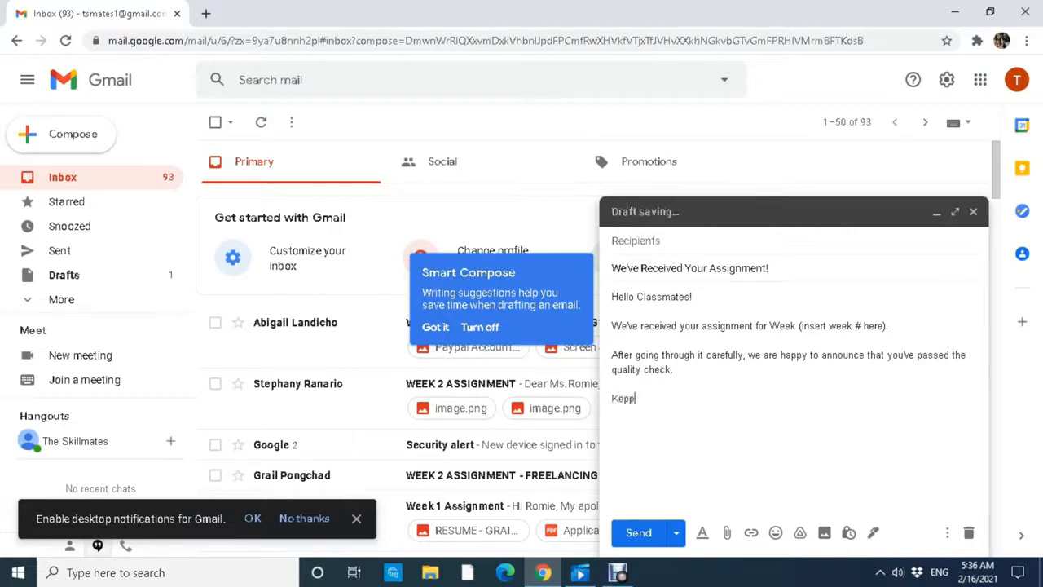
key(BackSpace)
key(BackSpace)
key(BackSpace)
key(BackSpace)
key(BackSpace)
key(BackSpace)
text(ep learning! <3)
key(Return)
text(Regards, )
text(Romie)
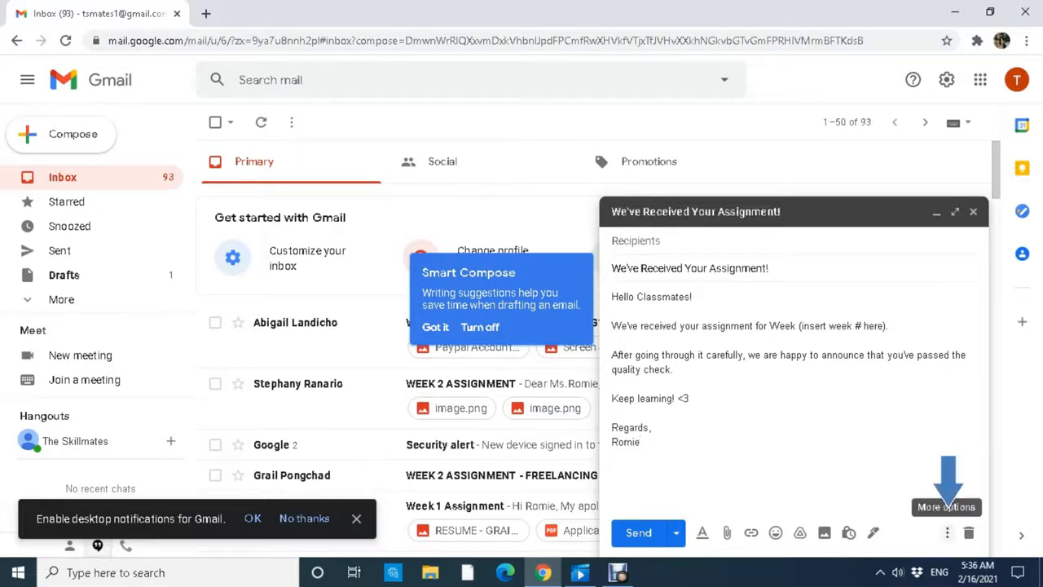
Save the draft as a new template, renaming it 'Assignment - Passed!'.
click(947, 532)
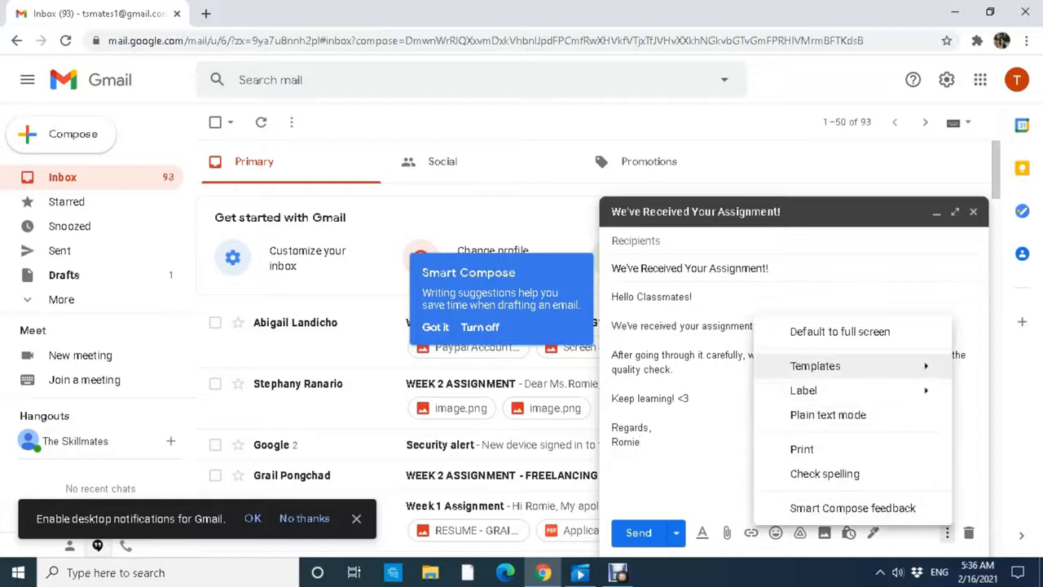
mouse_move(815, 365)
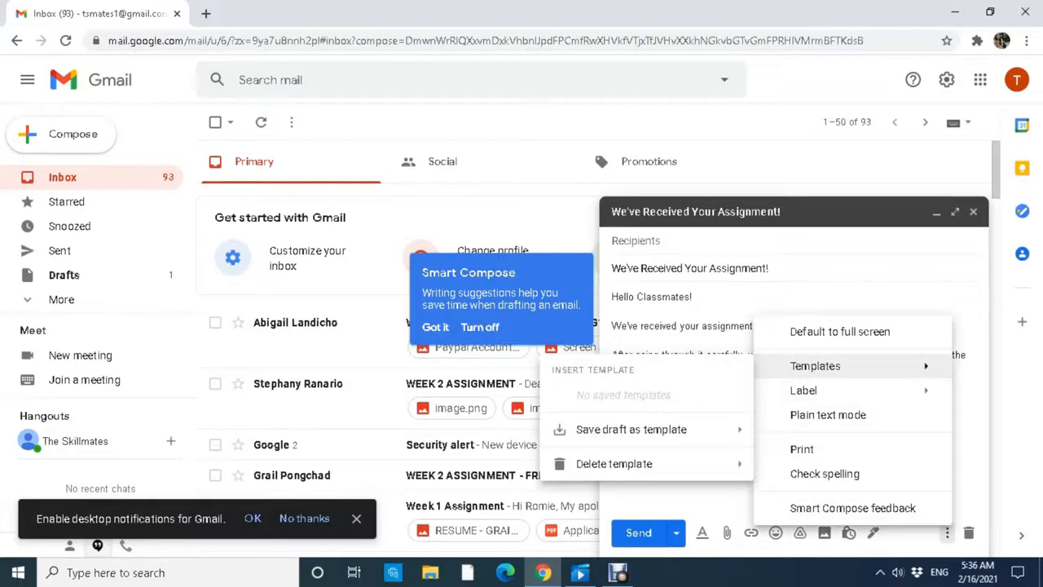
mouse_move(631, 429)
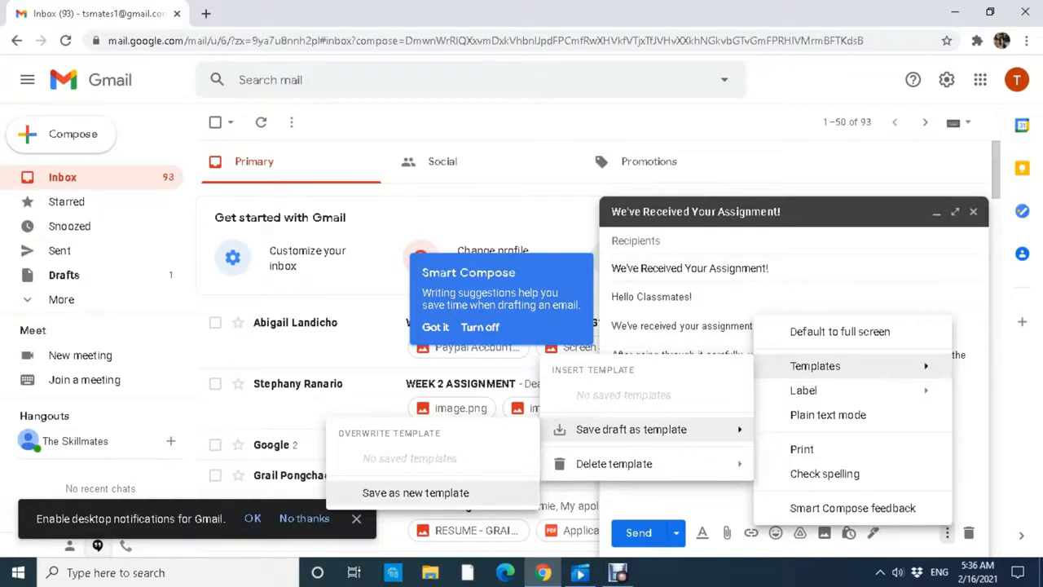
click(416, 492)
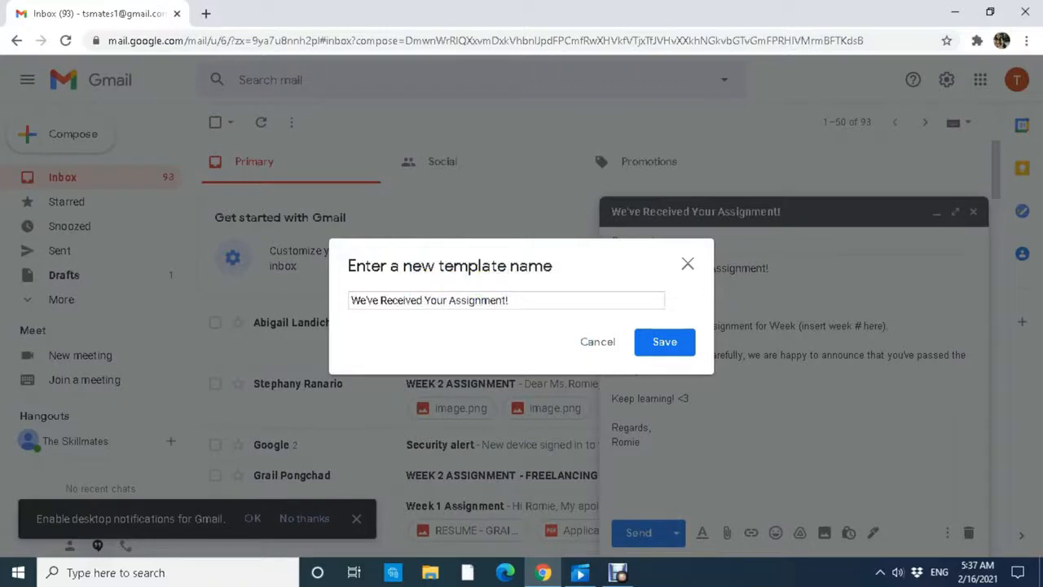
click(509, 300)
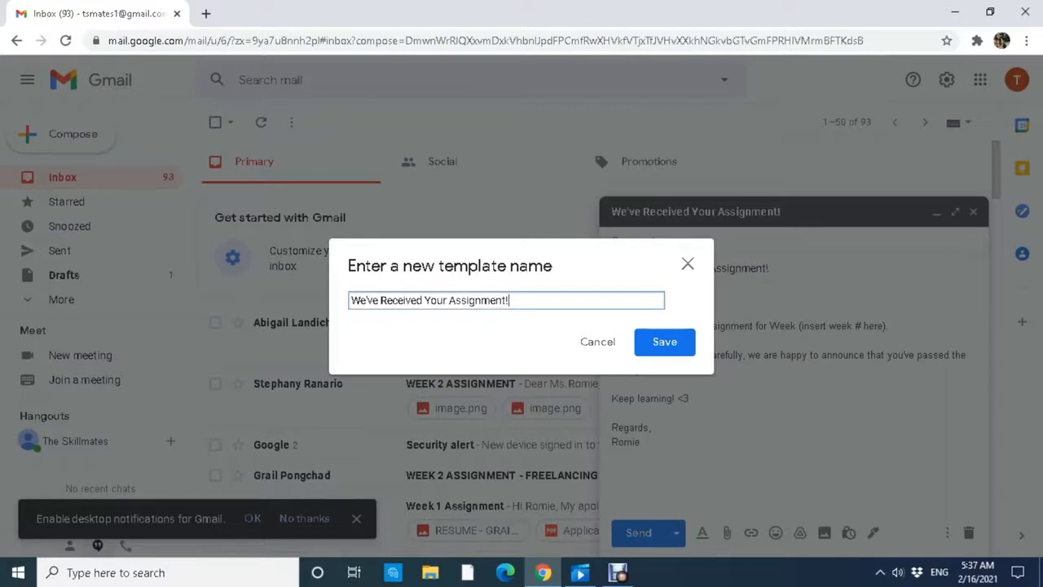
key(ctrl+a)
text(Assignment 0)
key(BackSpace)
key(BackSpace)
text(- Passed!)
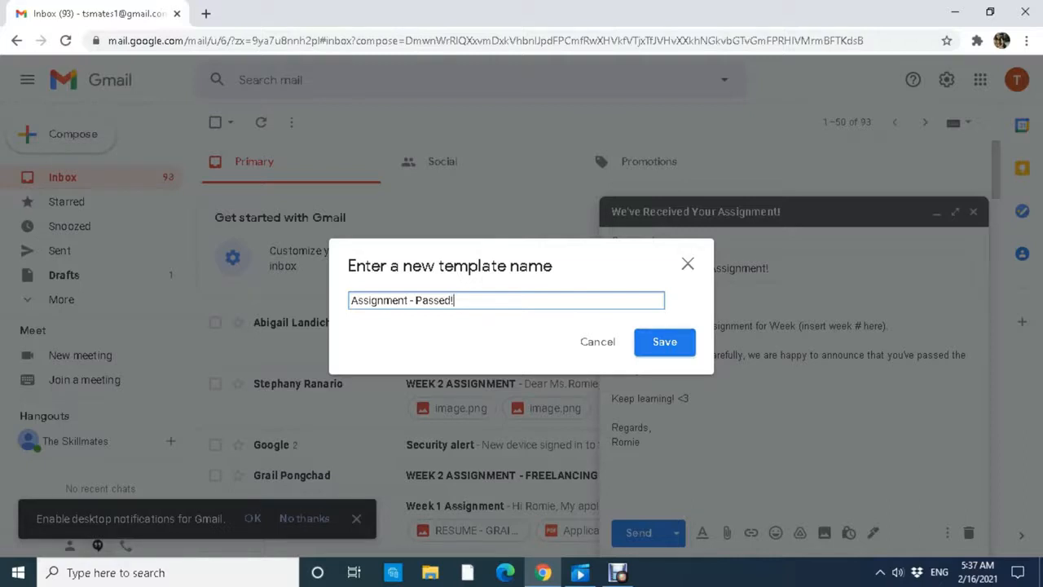
key(Return)
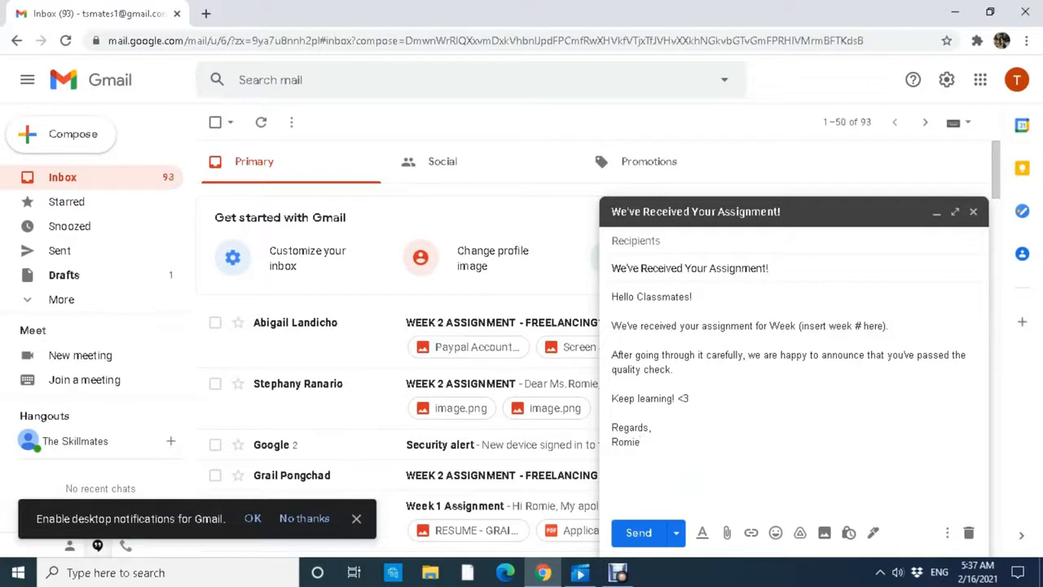
Replace the quality-check sentence with 'you lack the following requirements to complete your assignment:'.
click(1021, 534)
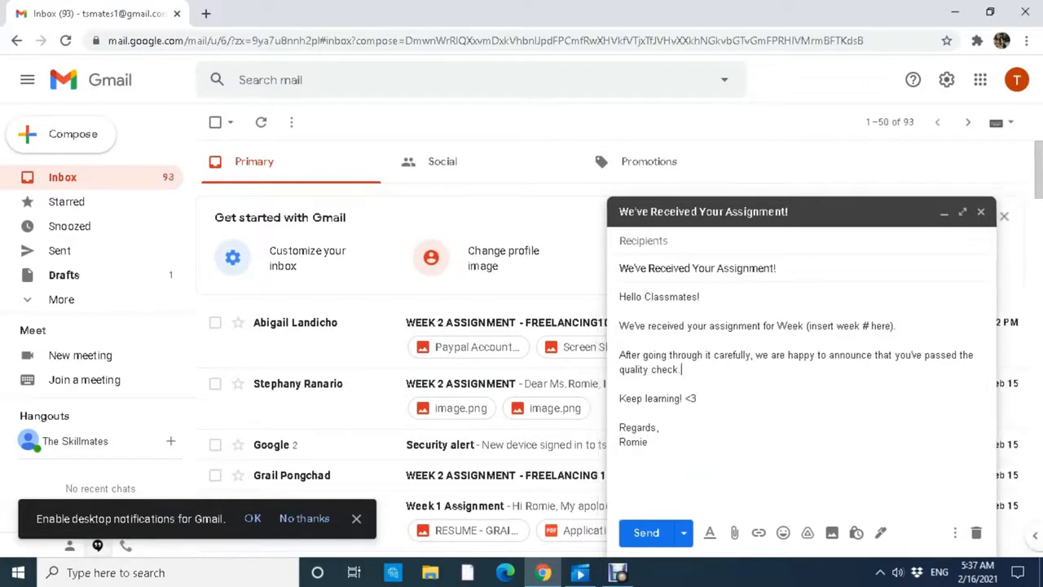
click(681, 369)
drag(681, 369, 769, 355)
text(')
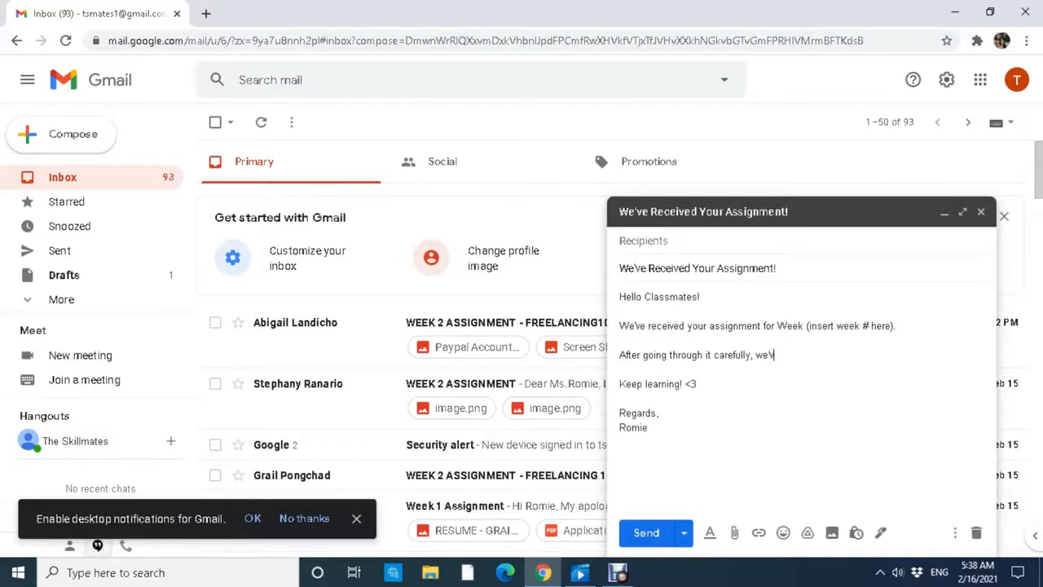
text(ve found out that you lac)
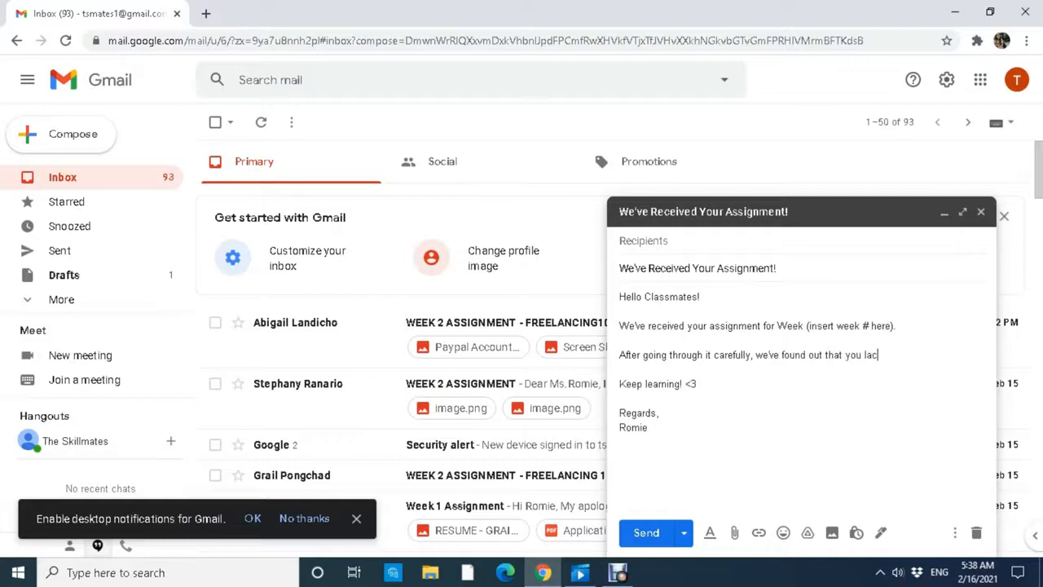
text(k the following requirements)
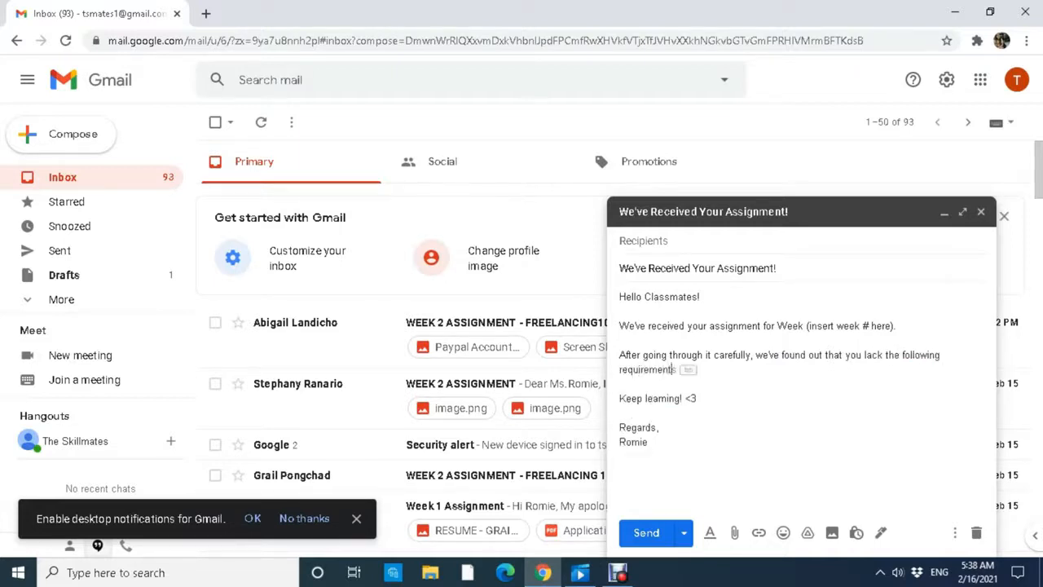
text( to completre)
key(BackSpace)
key(BackSpace)
text(ete you)
key(BackSpace)
key(BackSpace)
key(BackSpace)
key(BackSpace)
key(BackSpace)
key(BackSpace)
text(your assignment)
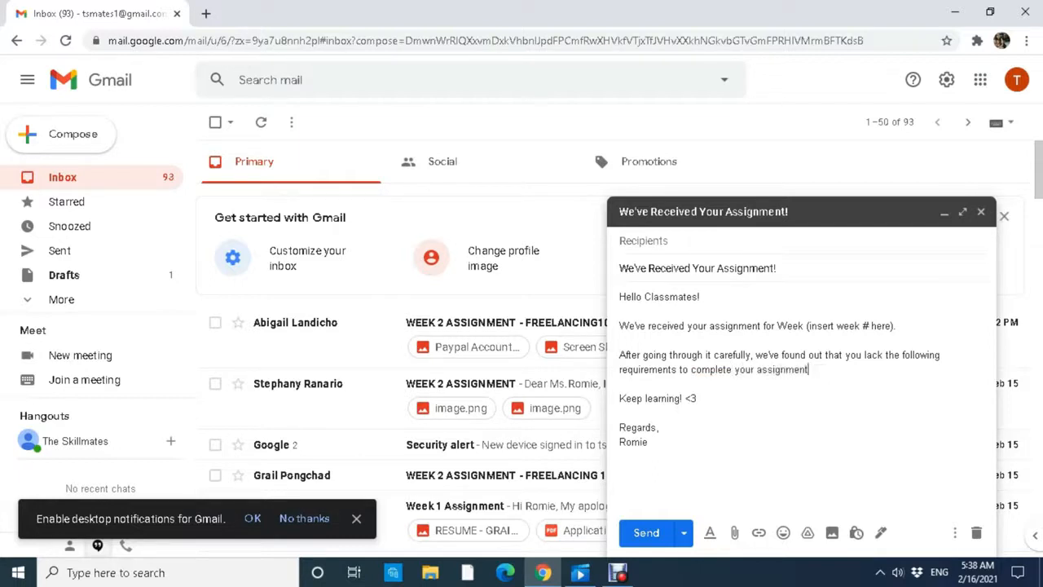
text(:)
key(Return)
key(Return)
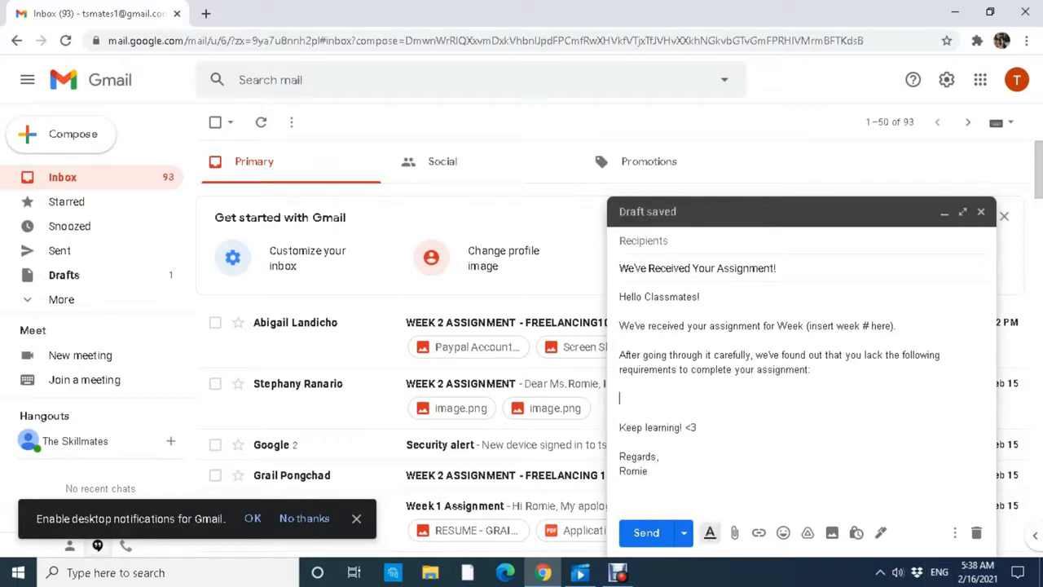
click(710, 532)
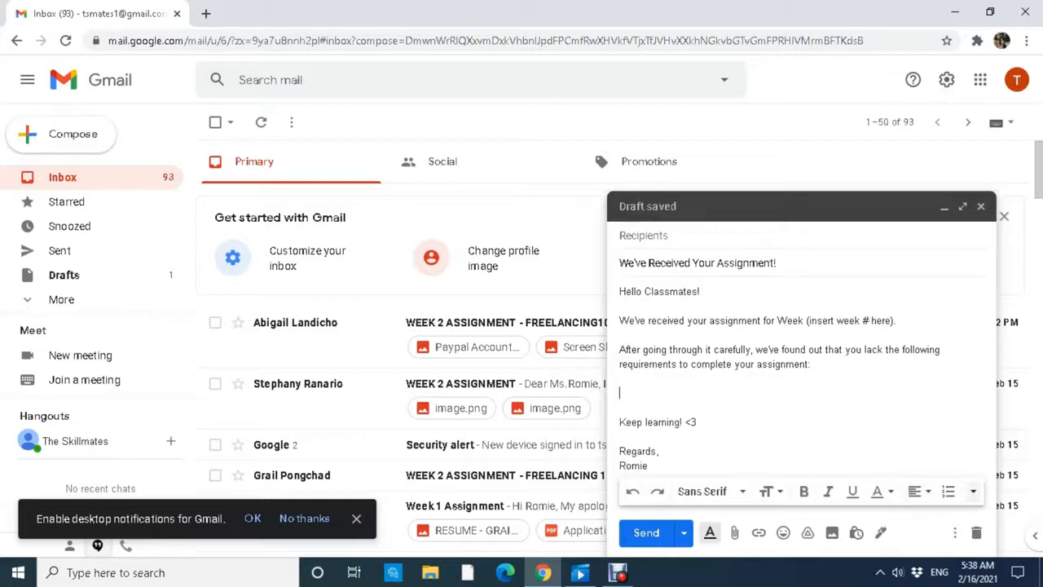
Add bullets '(reqts 1)' and '(reqts 2)', then 'Please send all the requirements together in one email. We'll be waiting!'.
click(948, 490)
click(973, 491)
click(980, 470)
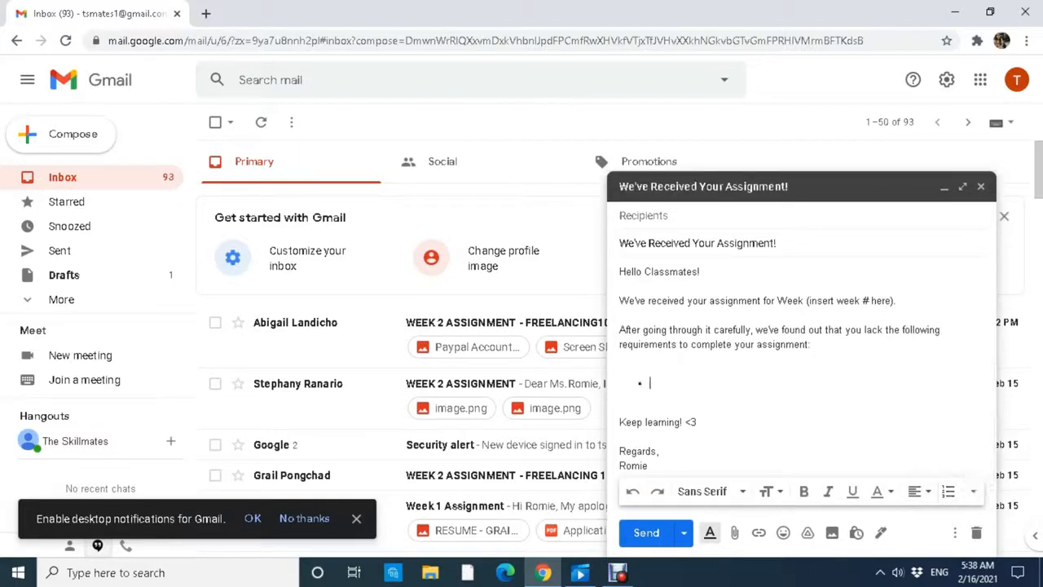
text((reqts 1))
key(Return)
text(()
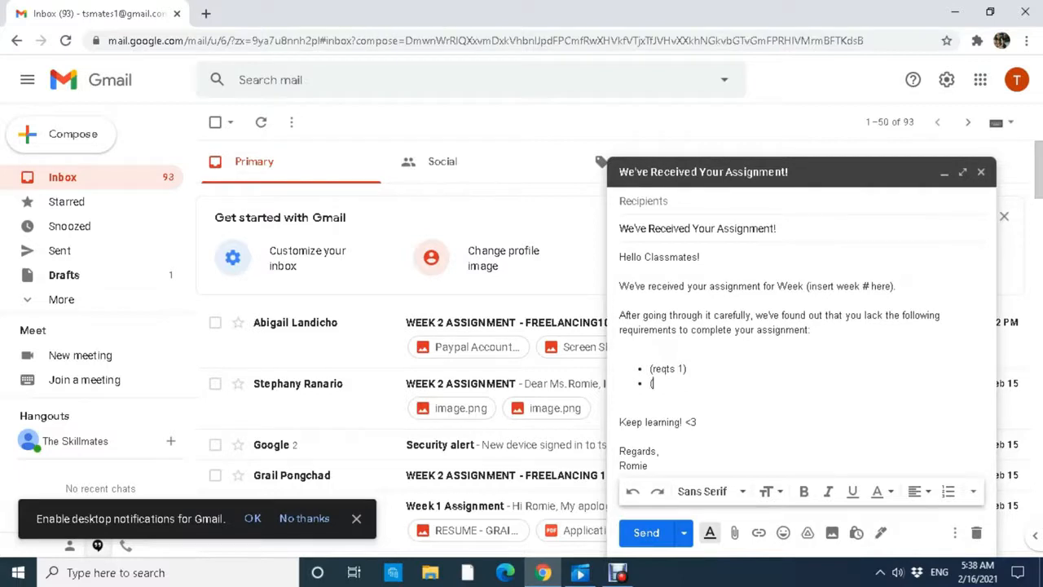
text(reqts 2))
key(Return)
key(Return)
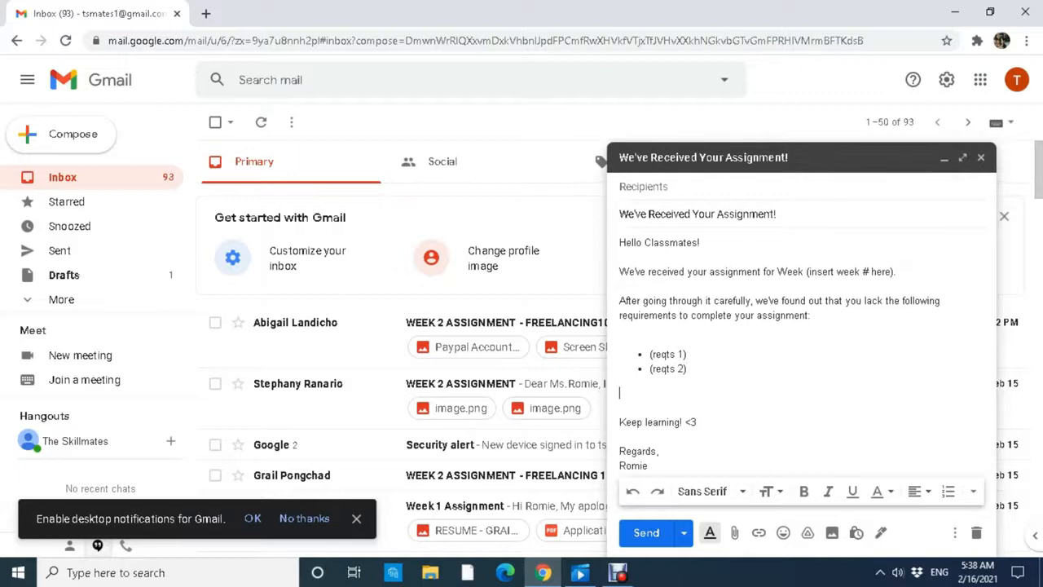
text(Please send all the requirements toget)
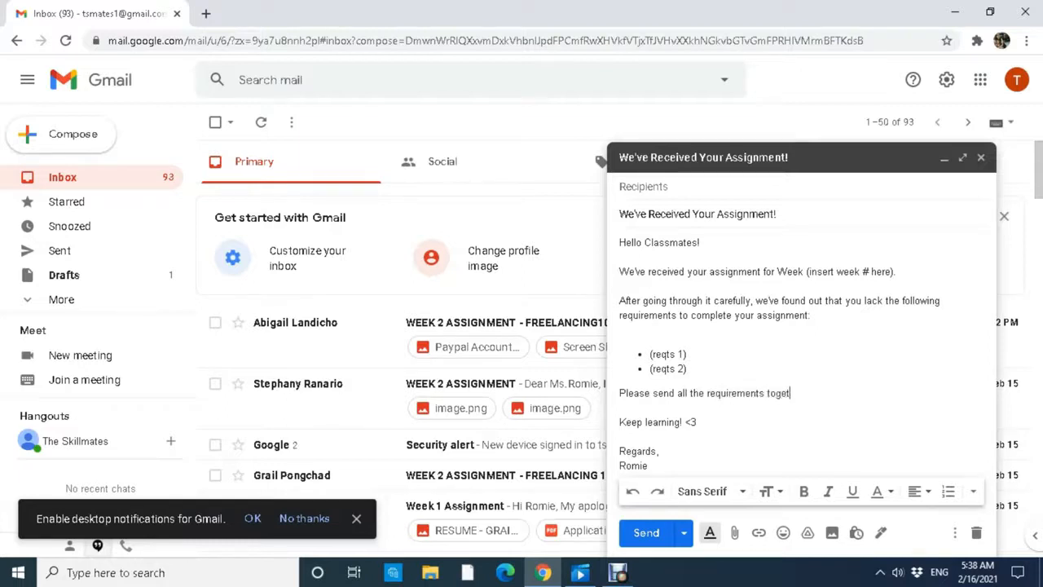
text(her in one email. We'll be waiting!)
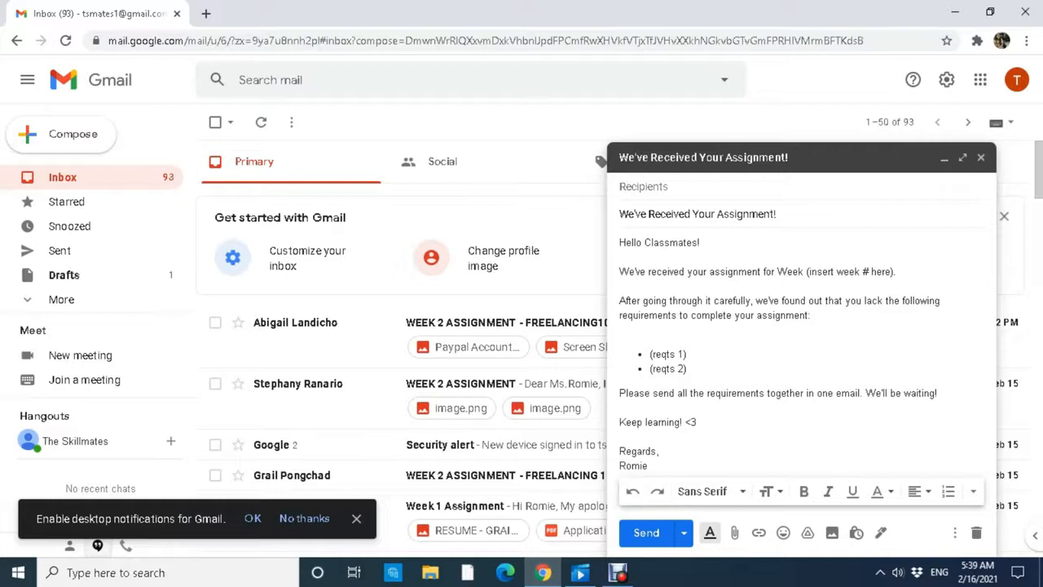
Save the draft as new template 'Assignment - Lack of Requirements' and close the message.
click(954, 532)
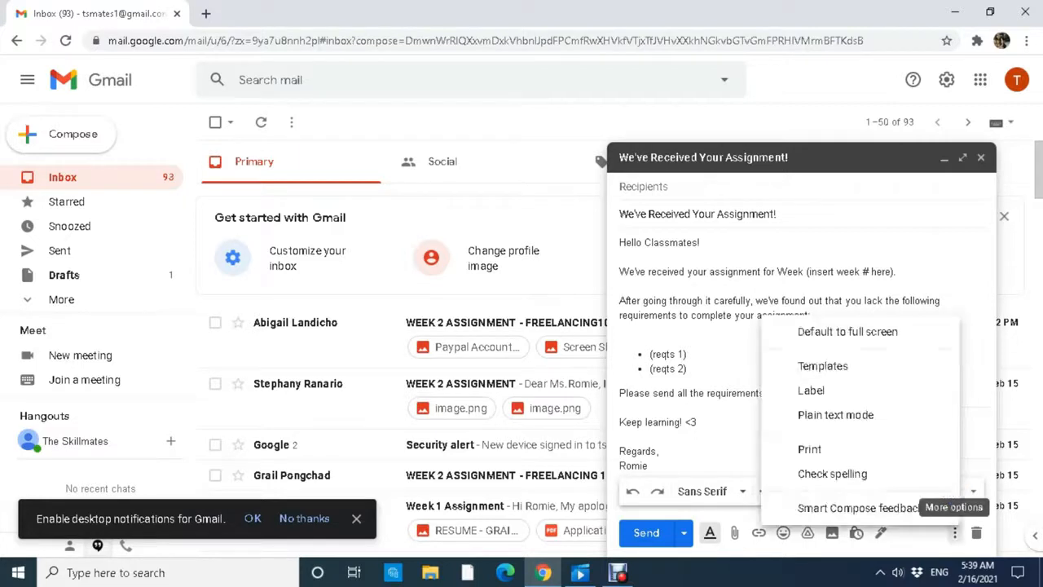
mouse_move(823, 366)
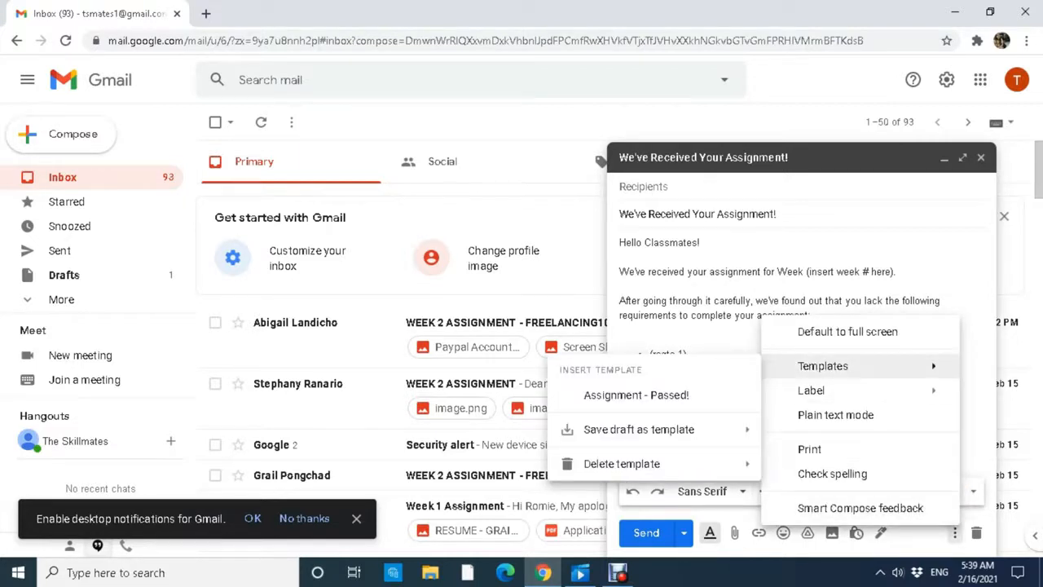
mouse_move(639, 428)
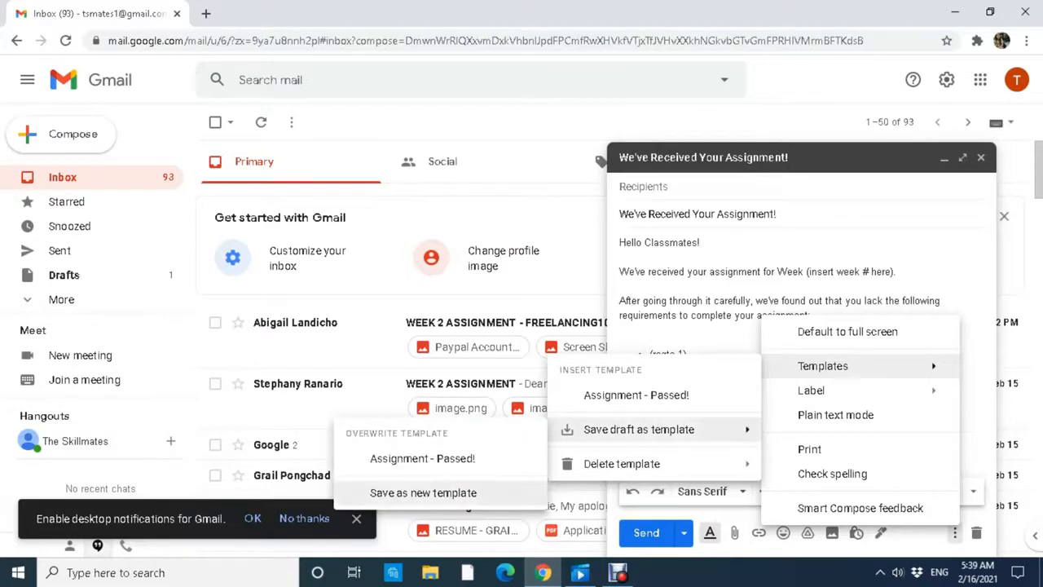
click(422, 492)
text(Ass)
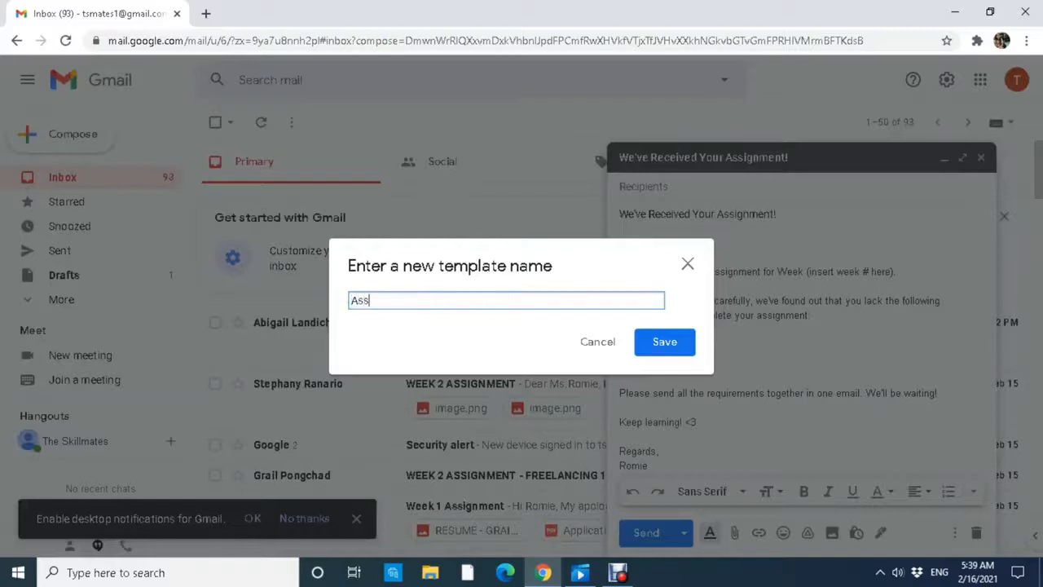
text(ignment - Lack of Requirements)
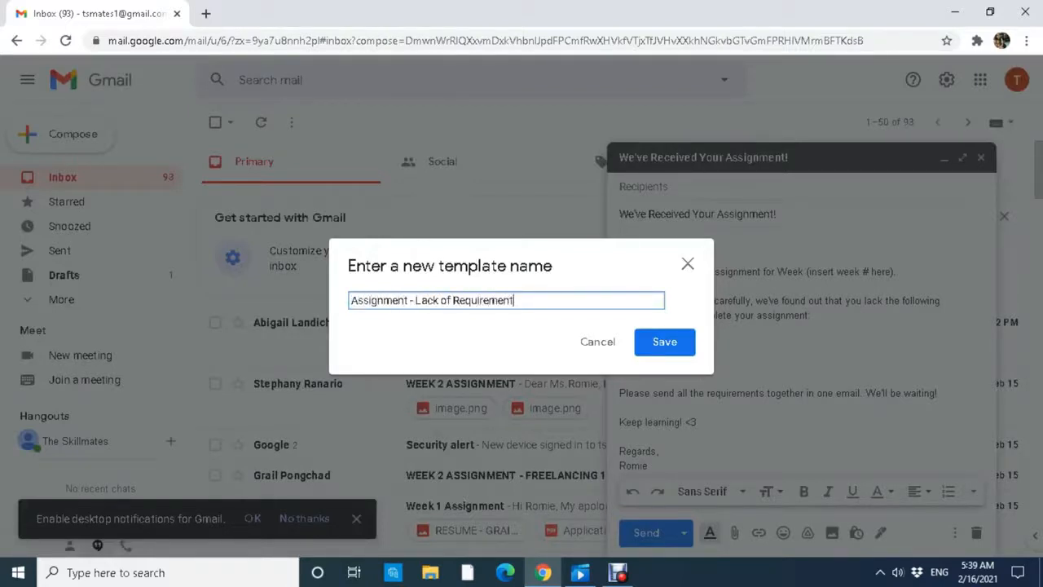
click(664, 342)
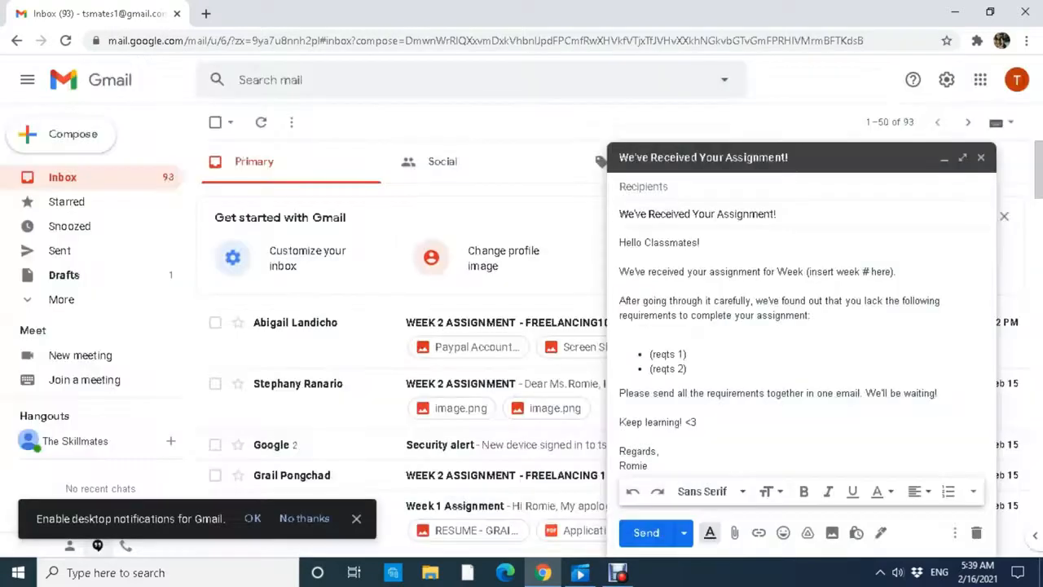
key(Escape)
scroll(612, 367, down, 1)
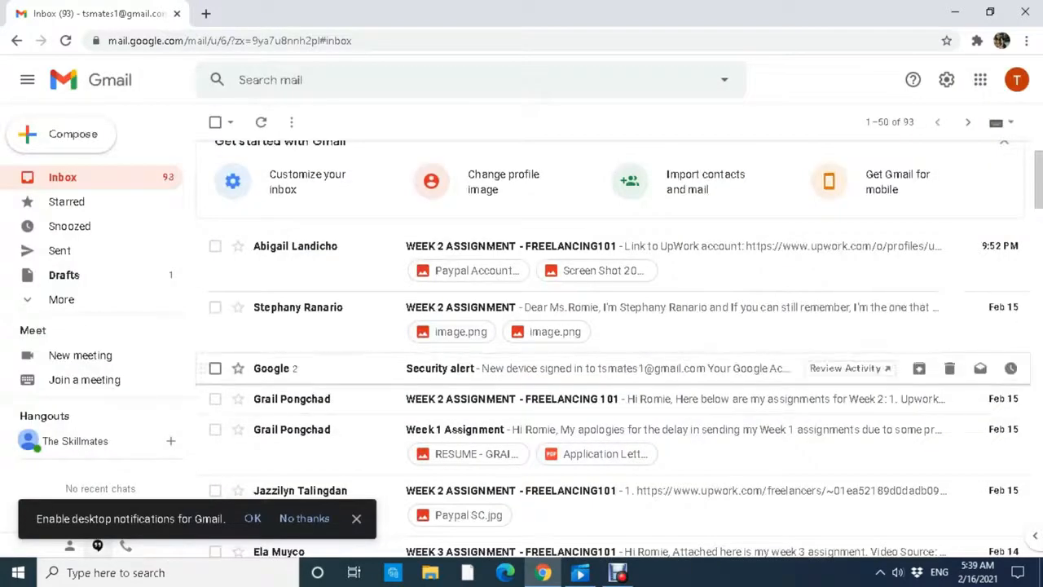
Open the Security alert email and start a reply to it.
click(611, 368)
scroll(611, 367, down, 1)
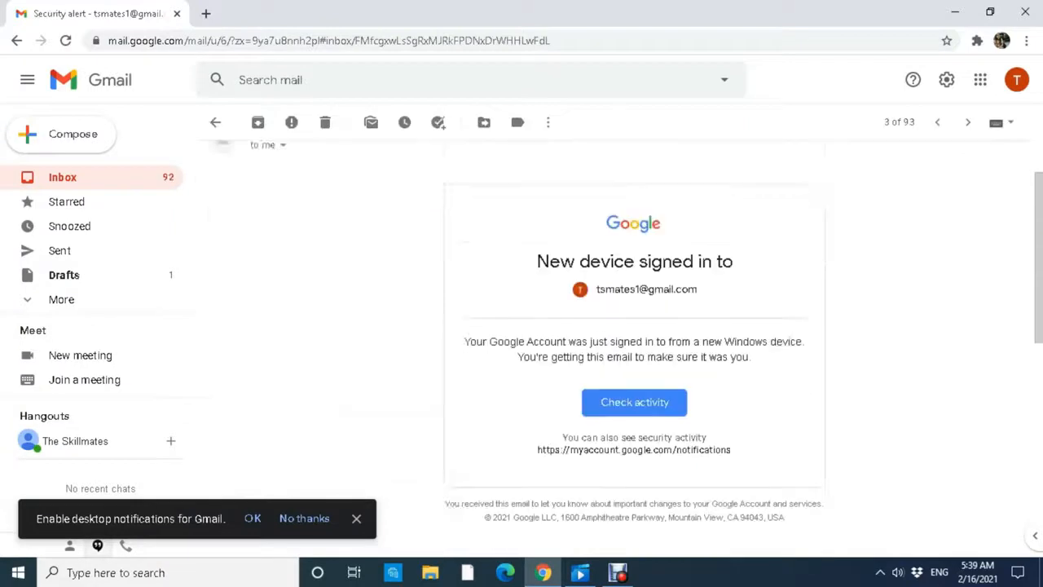
scroll(612, 368, up, 1)
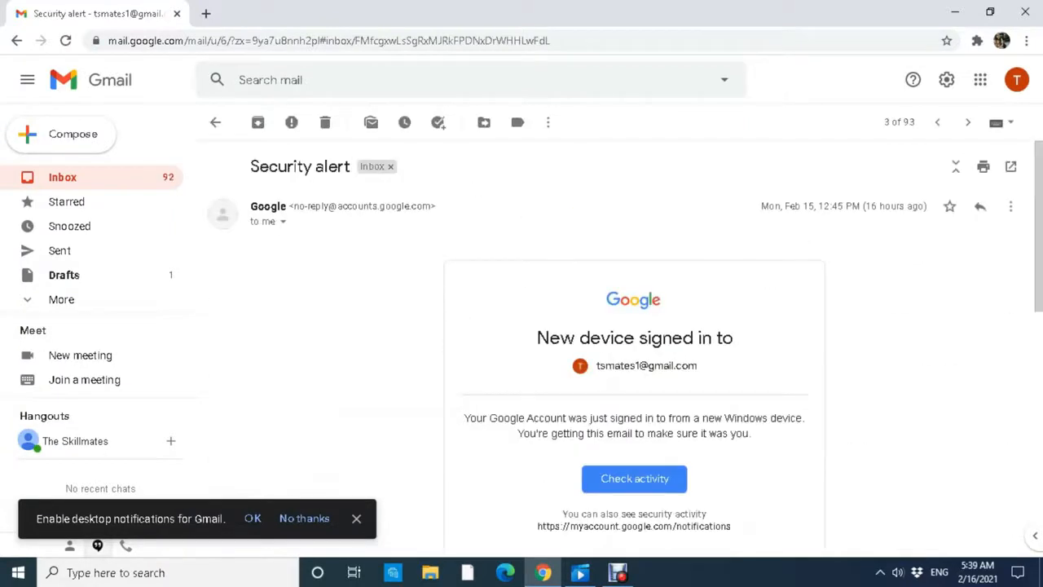
click(980, 206)
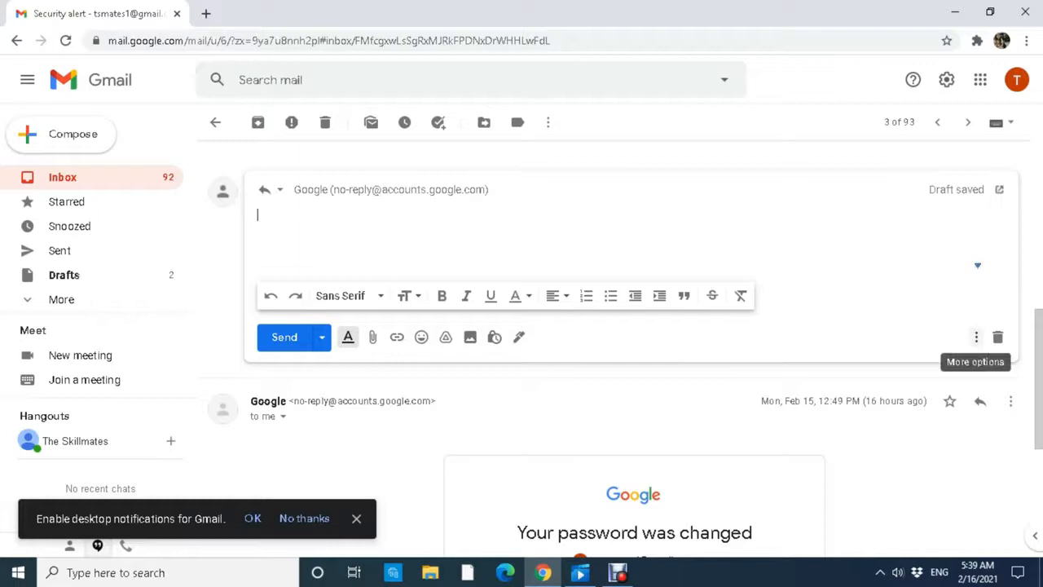
Insert the 'Assignment - Passed!' template into the reply.
click(976, 337)
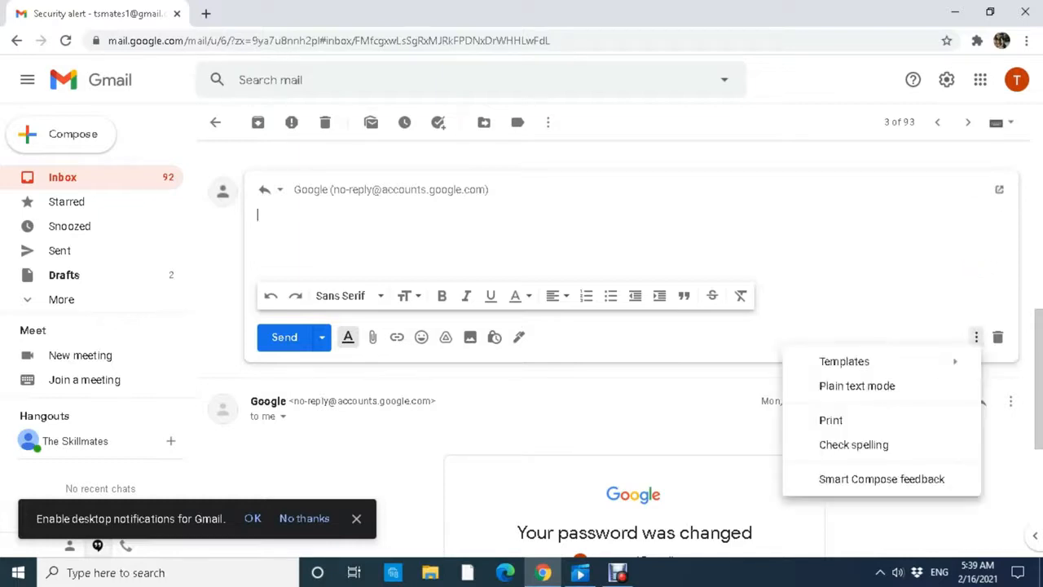
mouse_move(844, 361)
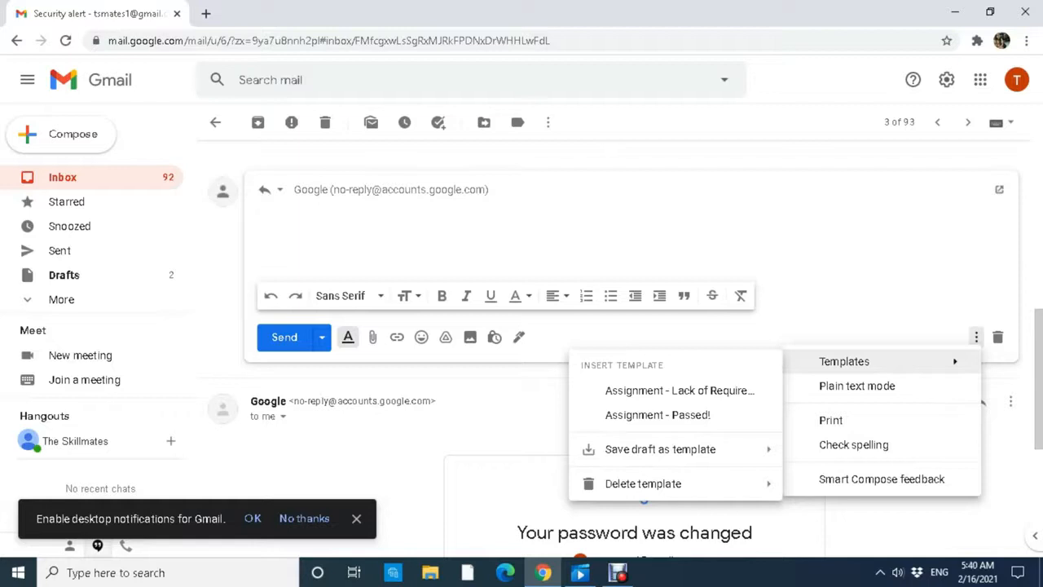
key(Down)
key(Down)
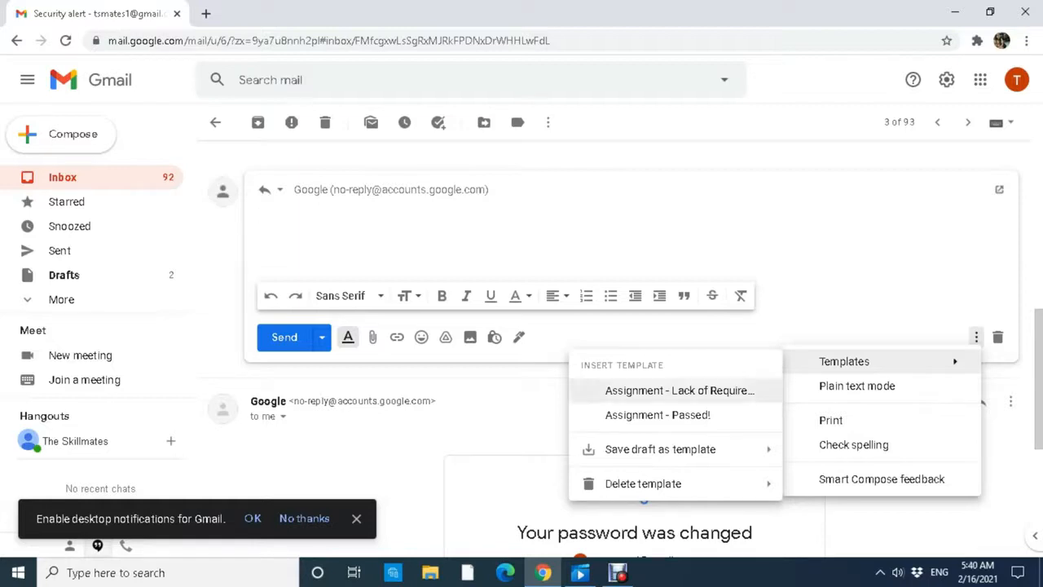
key(Return)
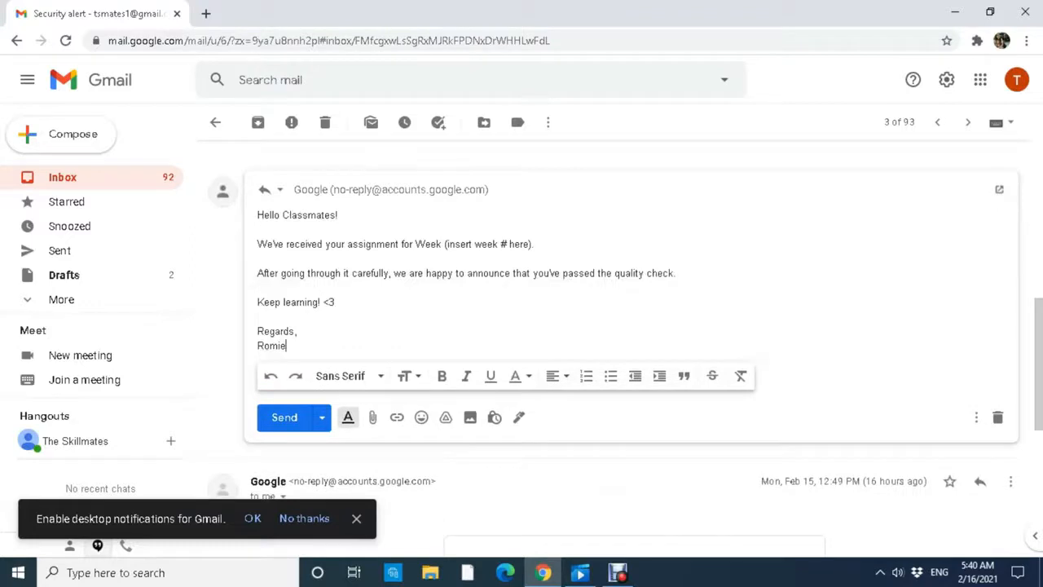
Replace the '(insert week # here)' placeholder with 4, then return to the Inbox.
drag(530, 244, 460, 244)
drag(533, 244, 443, 244)
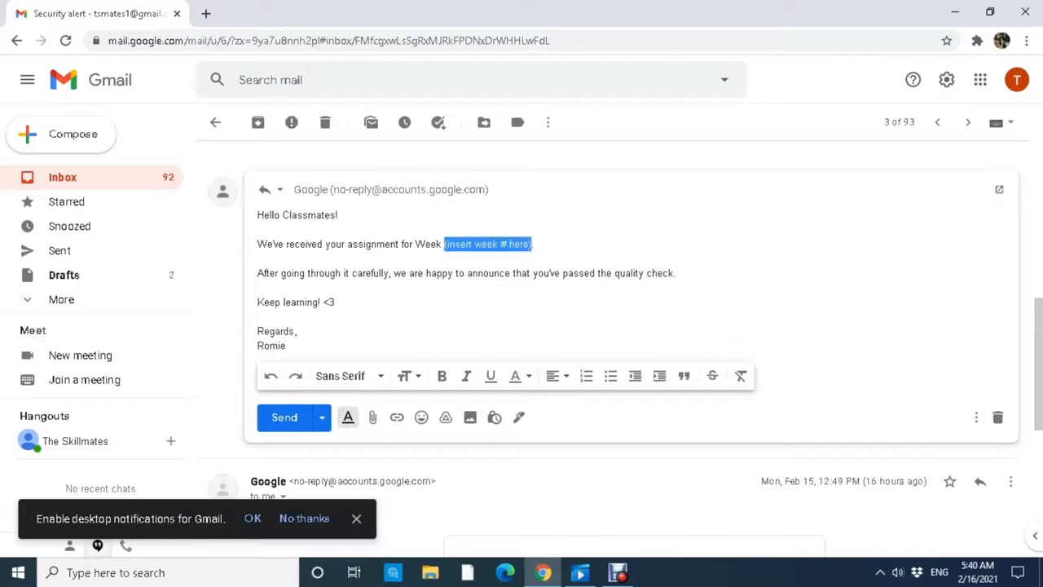
click(335, 302)
drag(533, 244, 444, 243)
text(4)
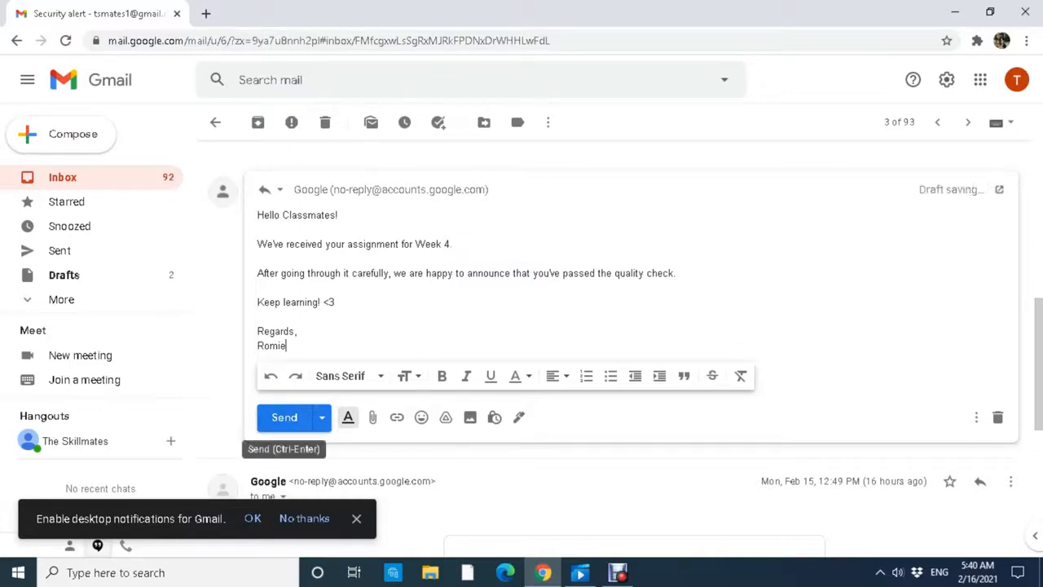
click(63, 177)
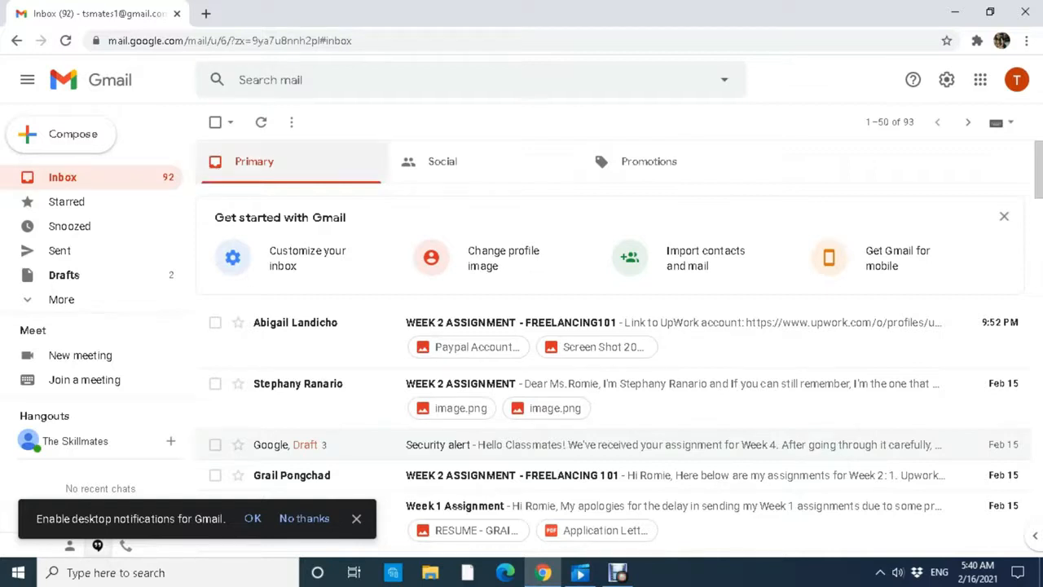
Compose a new email, paste the recipient address, and insert the 'Assignment - Lack of Requirements' template.
key(c)
key(ctrl+v)
key(Tab)
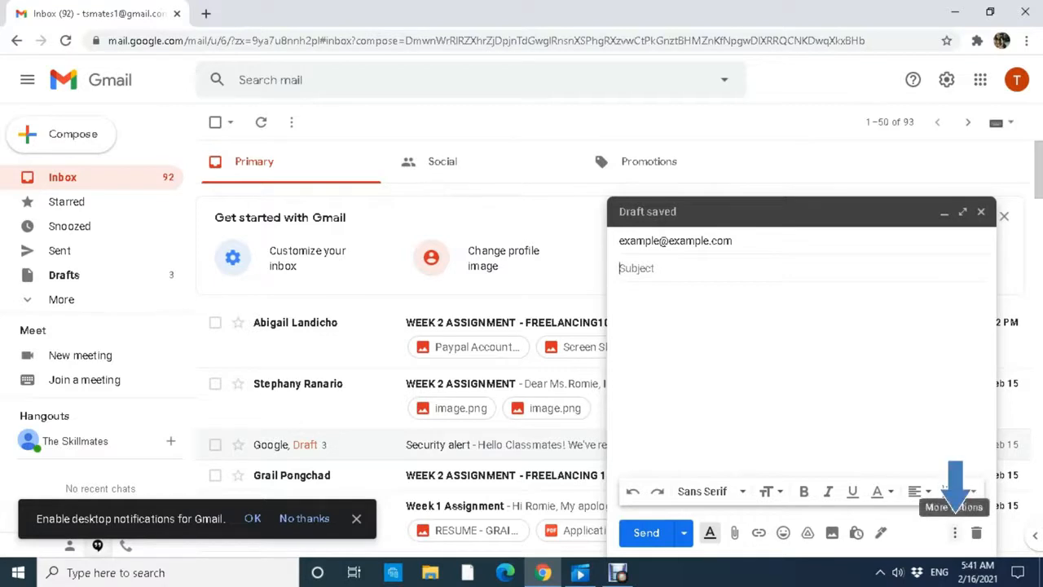
click(955, 532)
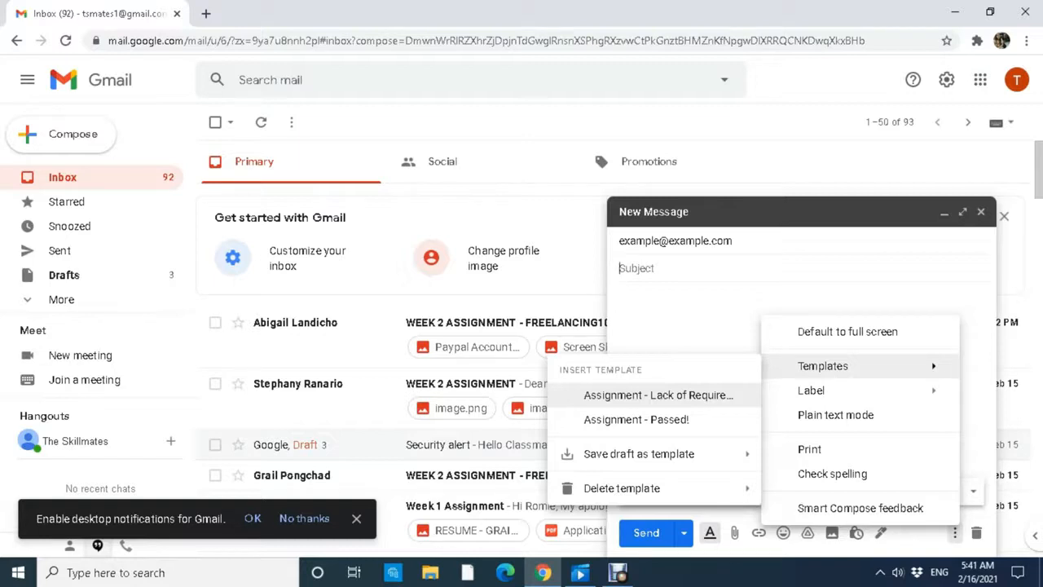
click(659, 395)
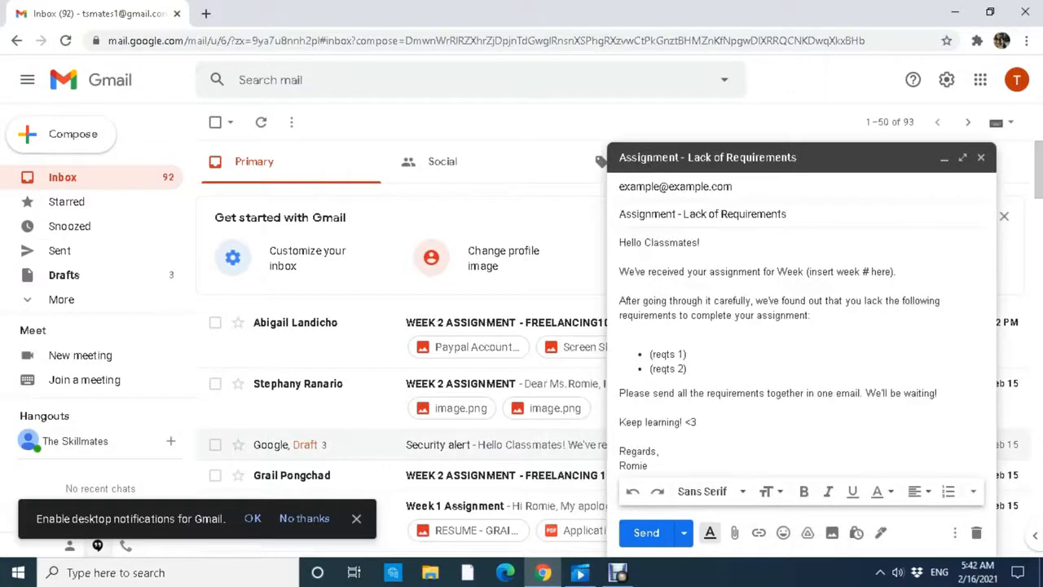
Replace the two requirement placeholders with 'Resume' and 'Application Letter'.
drag(688, 354, 649, 354)
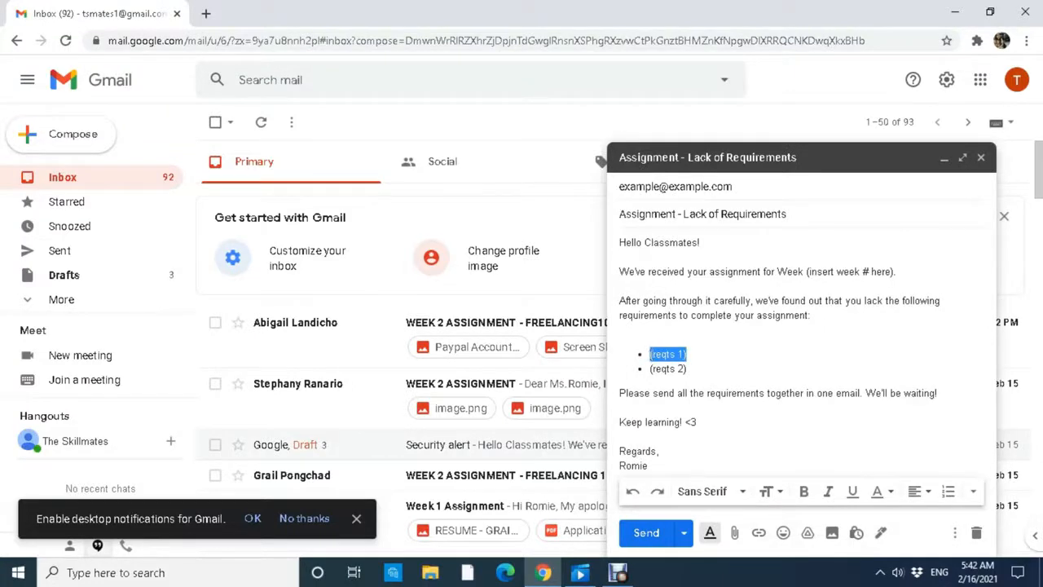
key(BackSpace)
text(Resume)
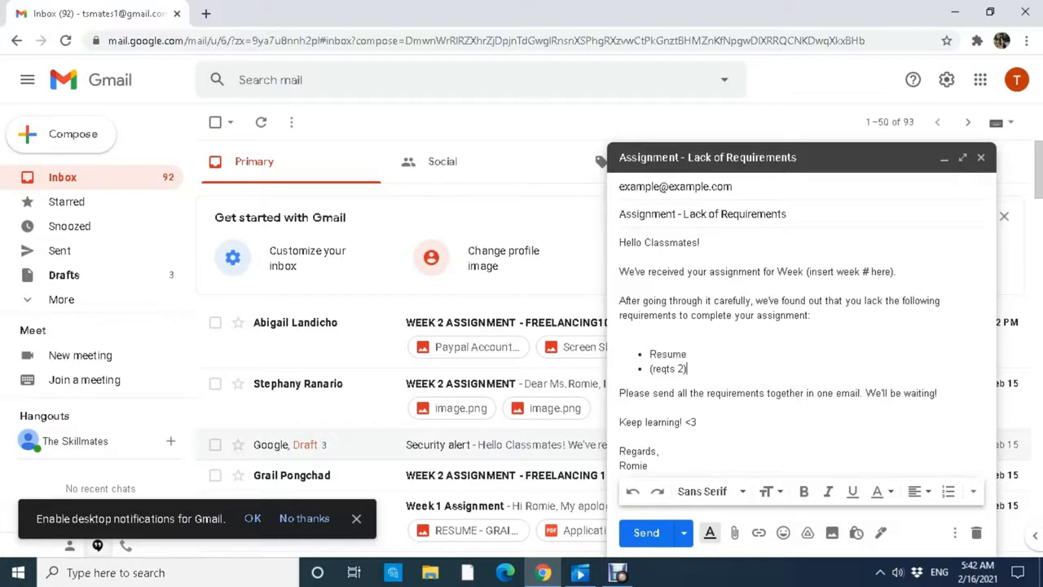
drag(687, 368, 649, 368)
text(portfo)
key(BackSpace)
key(BackSpace)
key(BackSpace)
key(BackSpace)
key(BackSpace)
key(BackSpace)
text(Application Let)
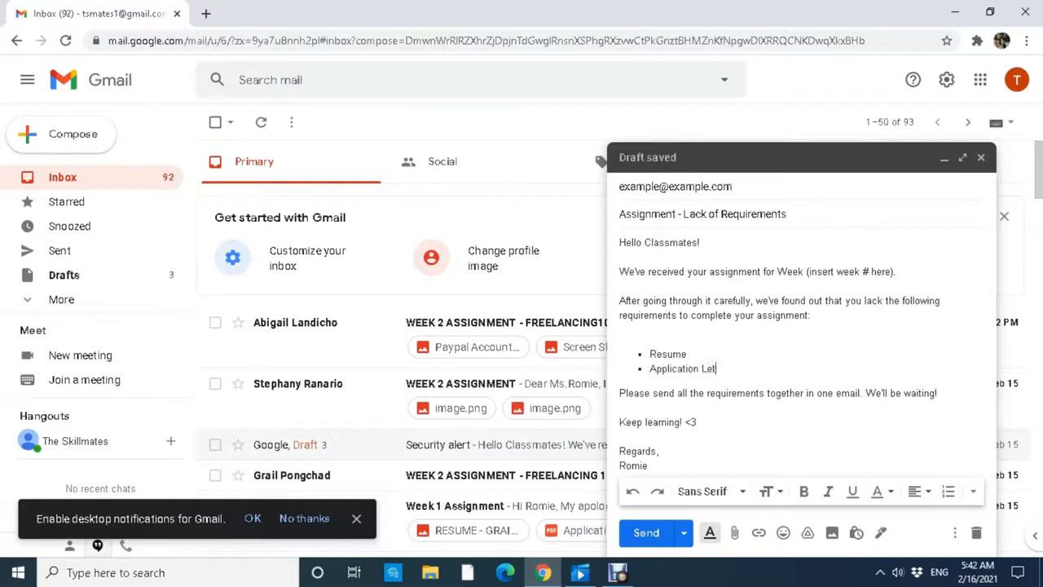
text(ter)
Replace the week placeholder with 4 so it reads Week 4.
drag(892, 271, 810, 271)
key(BackSpace)
key(BackSpace)
key(BackSpace)
text(4)
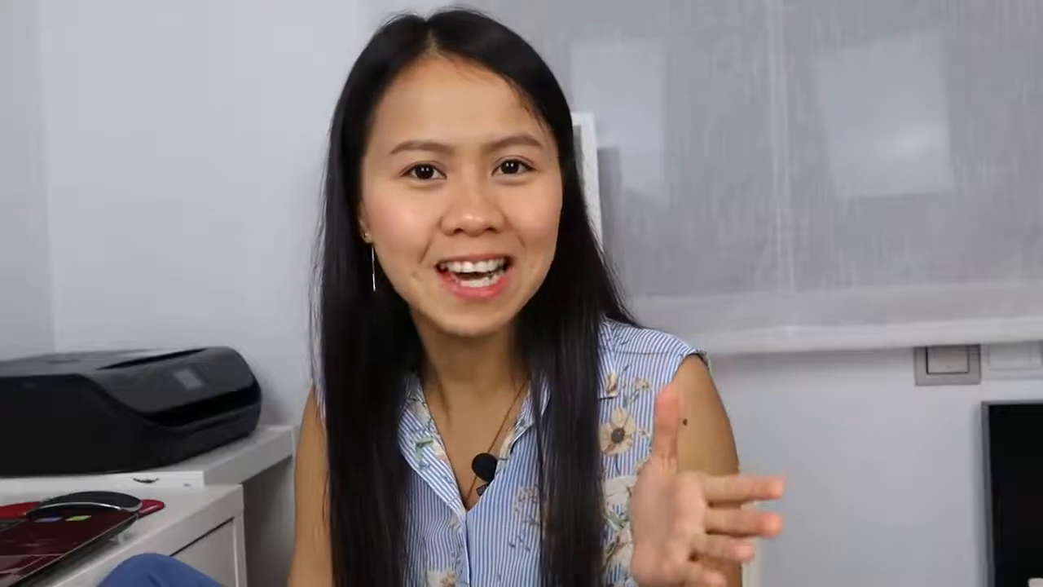
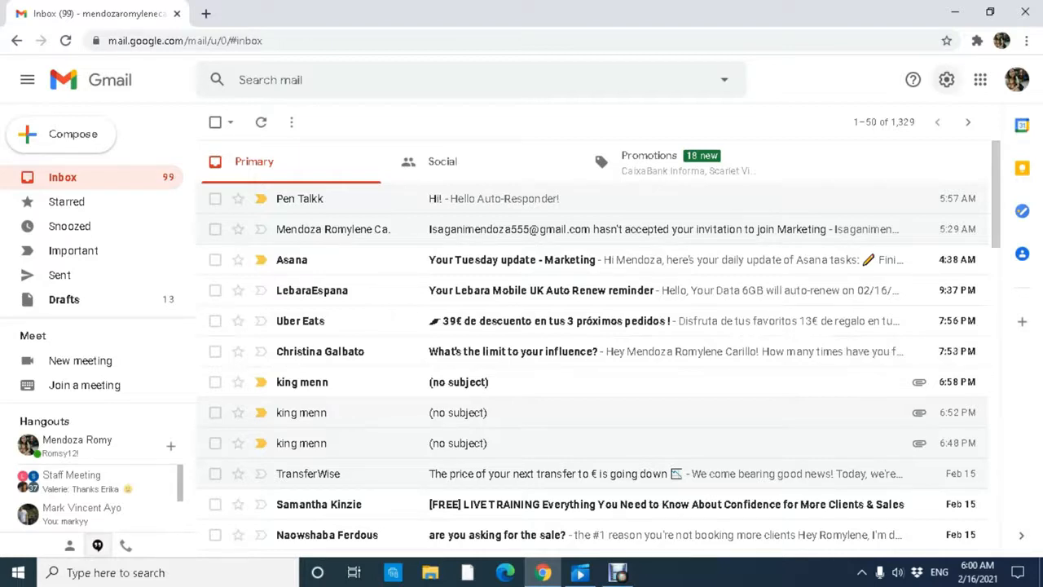
Open Gmail's full settings on the General tab and scroll down to the Vacation responder section.
click(946, 79)
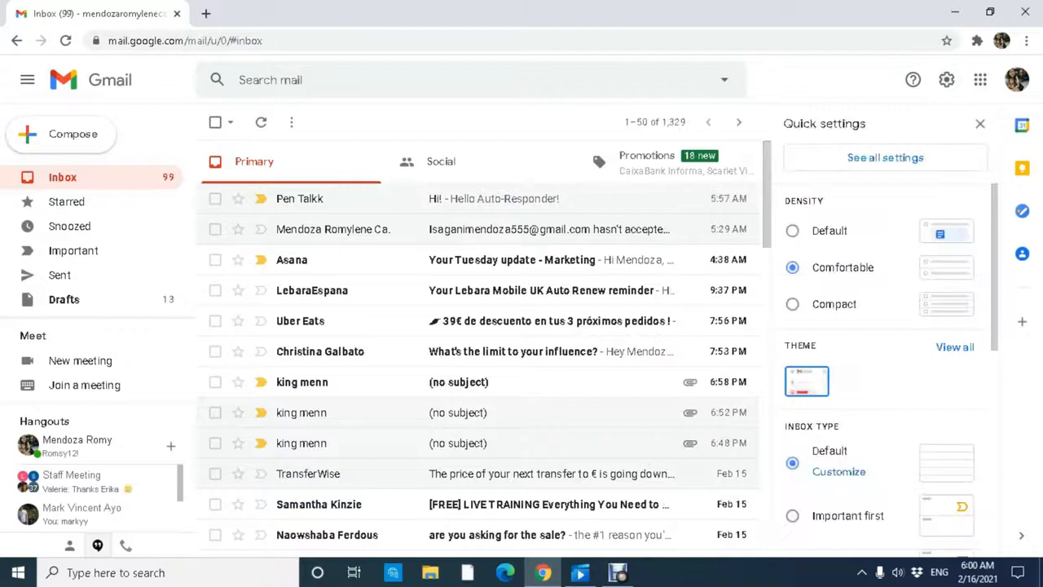
click(885, 157)
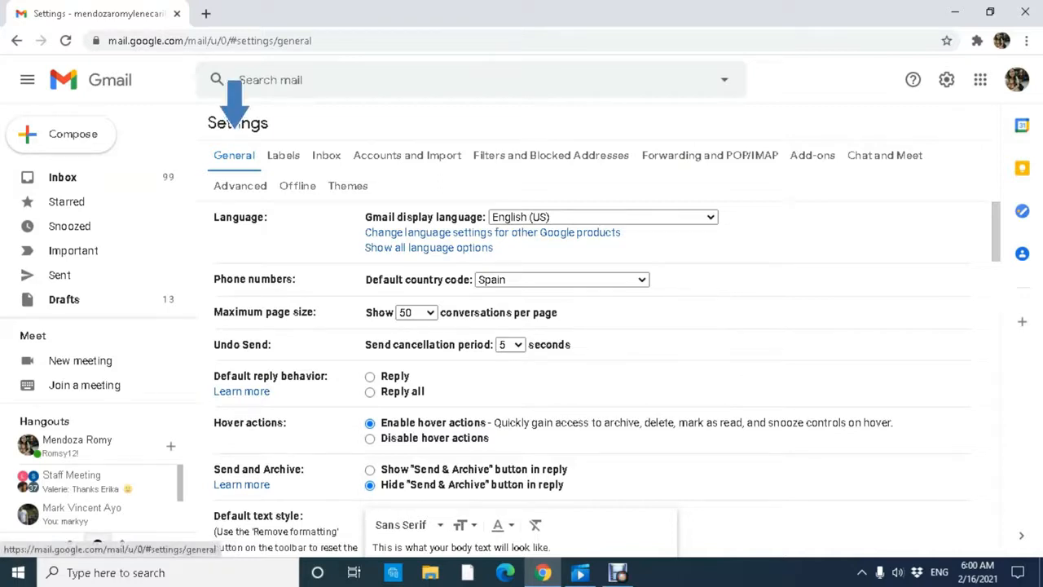
scroll(586, 366, down, 10)
scroll(587, 367, down, 4)
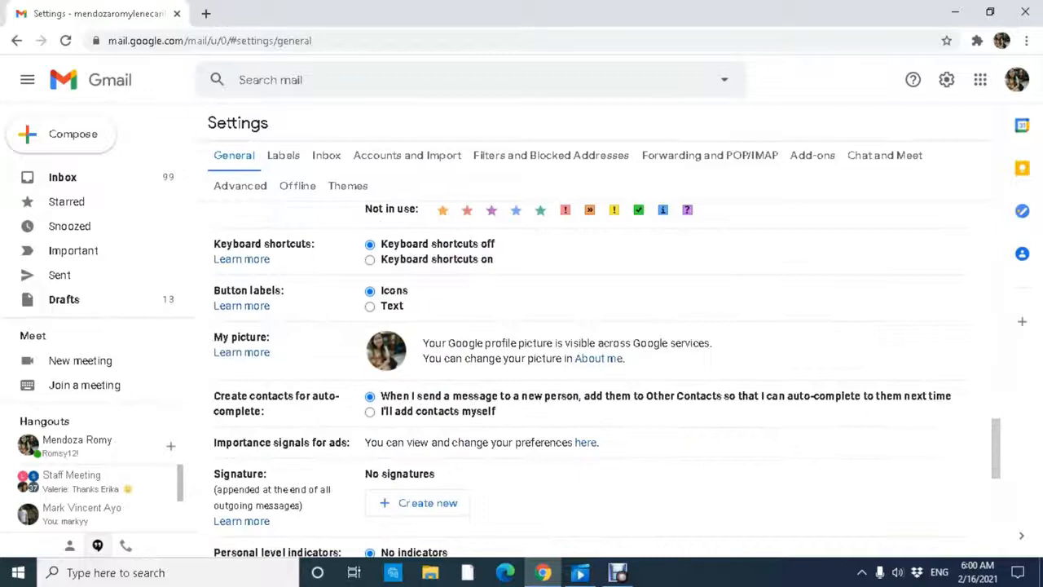
scroll(587, 367, up, 2)
scroll(587, 366, down, 7)
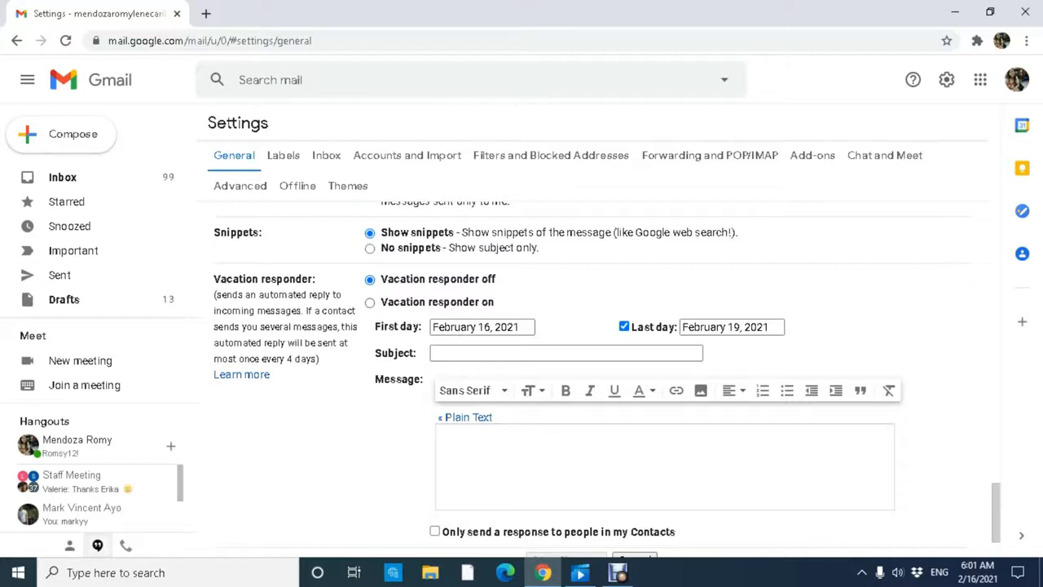
drag(213, 279, 319, 359)
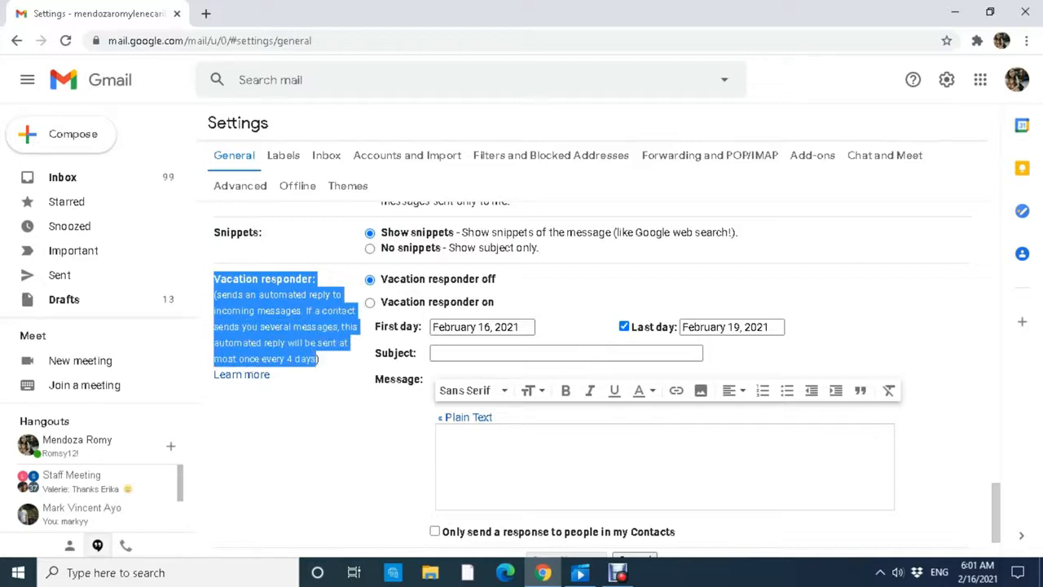
Turn the vacation responder on with February 16, 2021 as the first day.
click(318, 359)
click(370, 303)
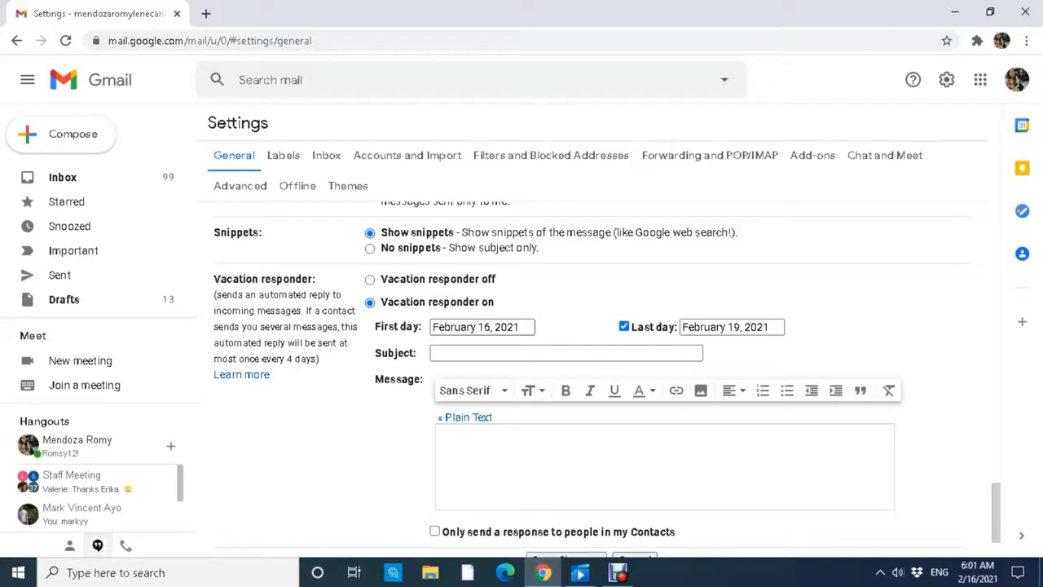
click(482, 327)
click(481, 327)
click(482, 327)
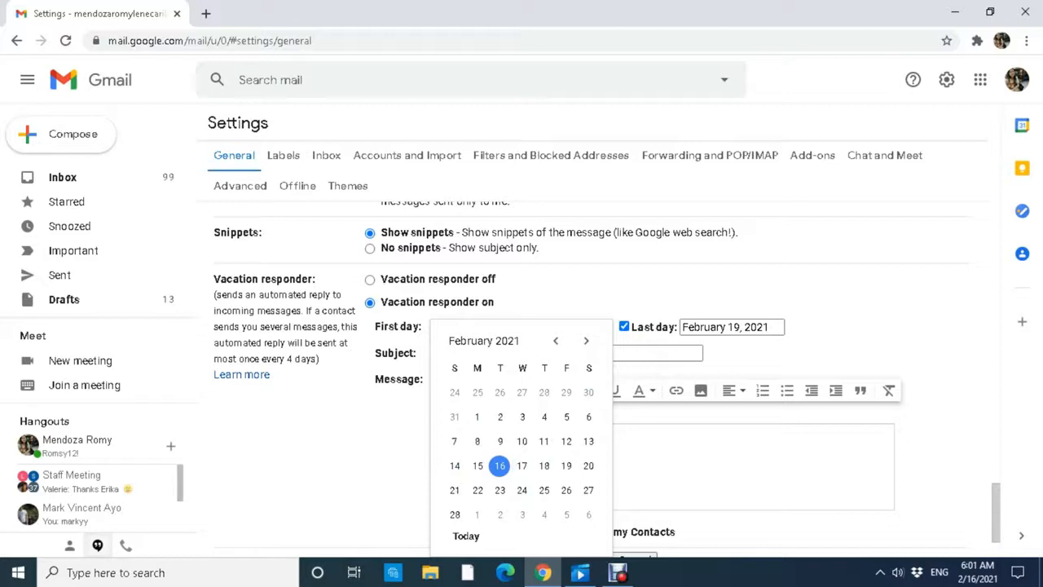
click(499, 465)
click(482, 326)
click(499, 463)
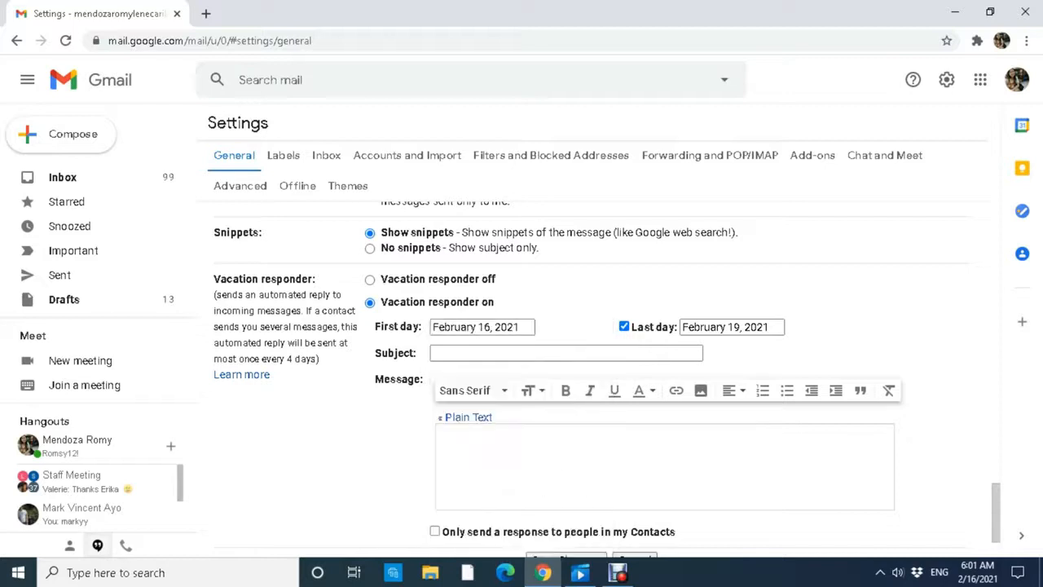
Enable a last day and set it to February 19, 2021.
click(731, 326)
click(625, 326)
click(624, 326)
click(624, 326)
click(624, 326)
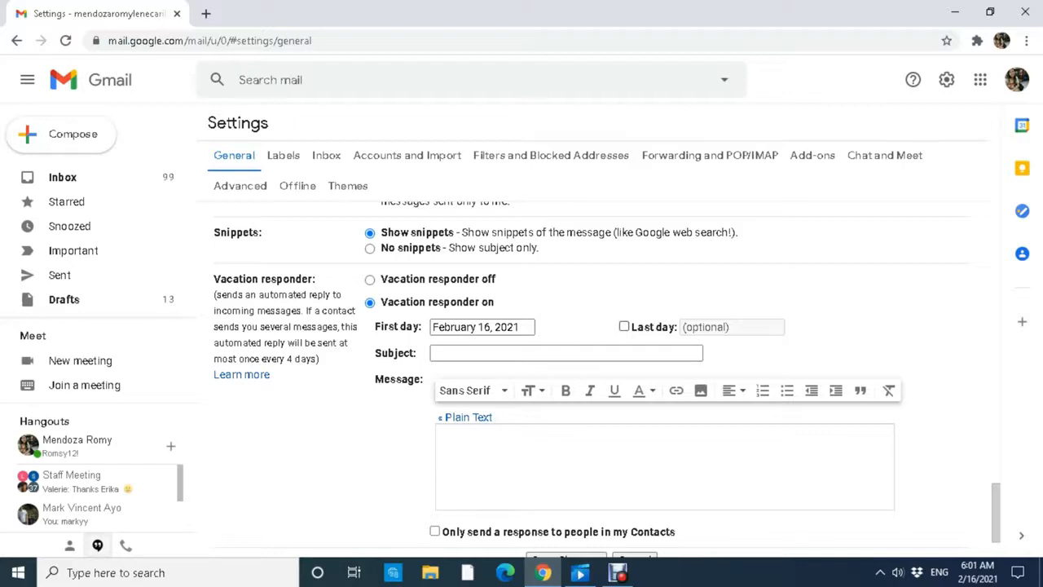
click(624, 326)
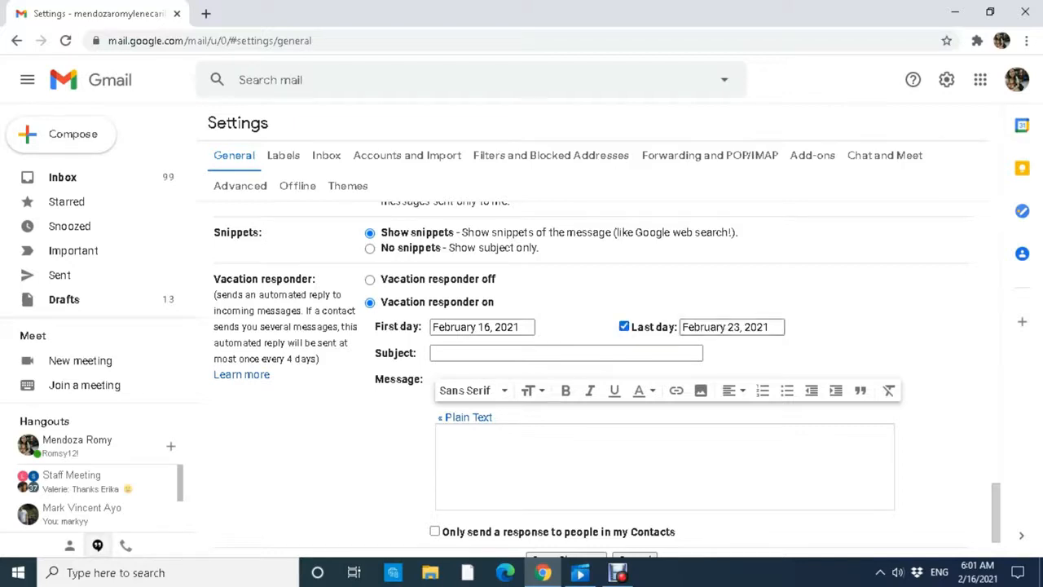
click(732, 327)
click(754, 490)
click(731, 327)
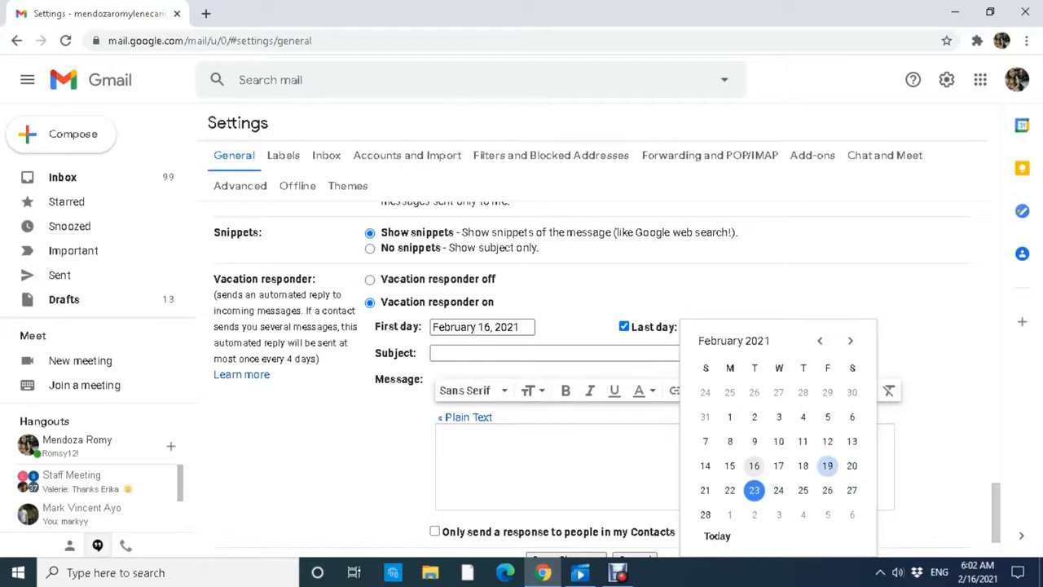
click(827, 465)
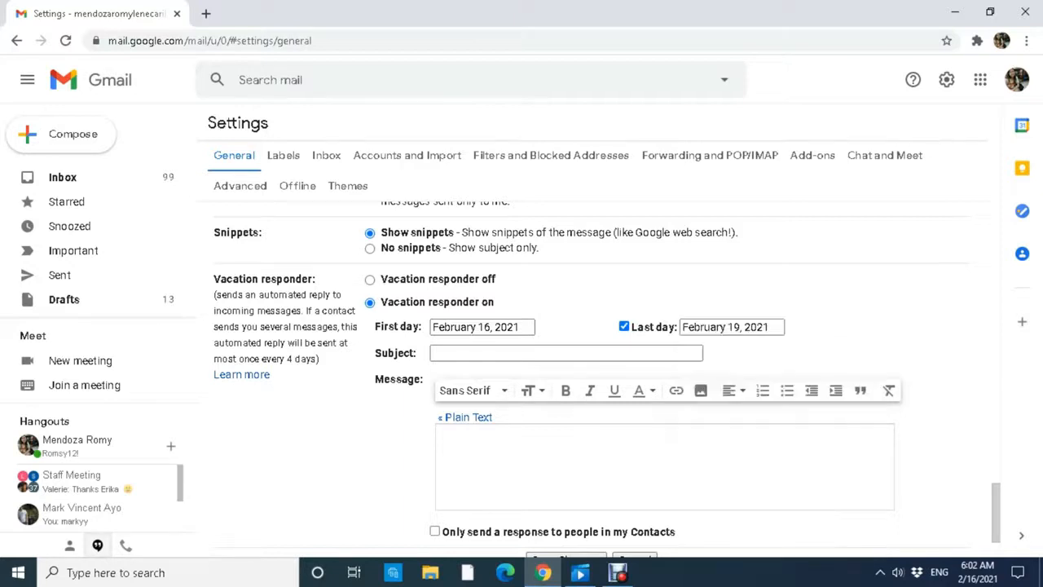
scroll(599, 366, down, 1)
click(566, 277)
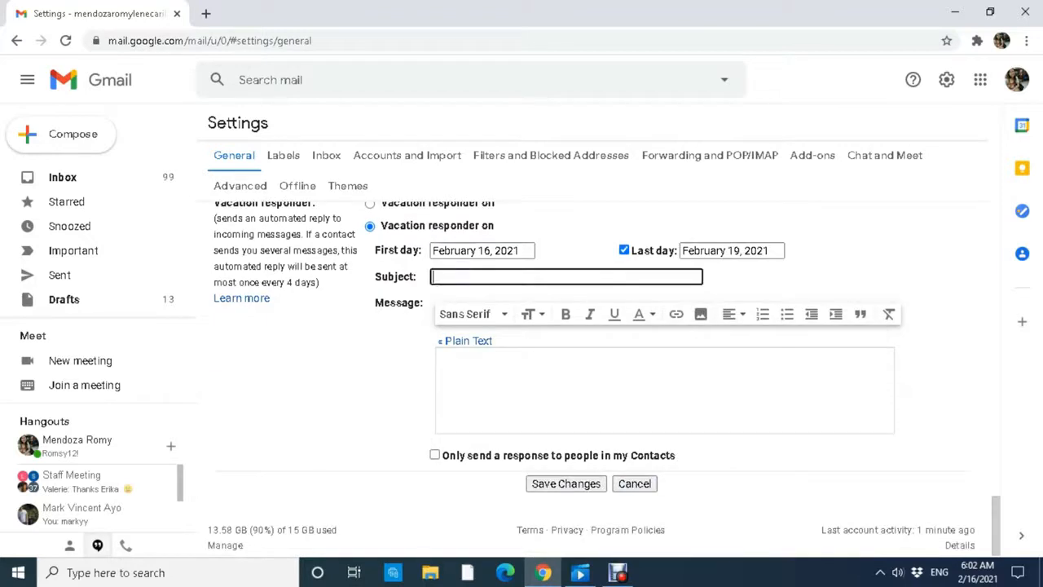
Set the auto-reply subject to 'Thank You for Your Message! I'll Get Back to You Soon' and paste the prepared message.
text(Thank You for Your Message!)
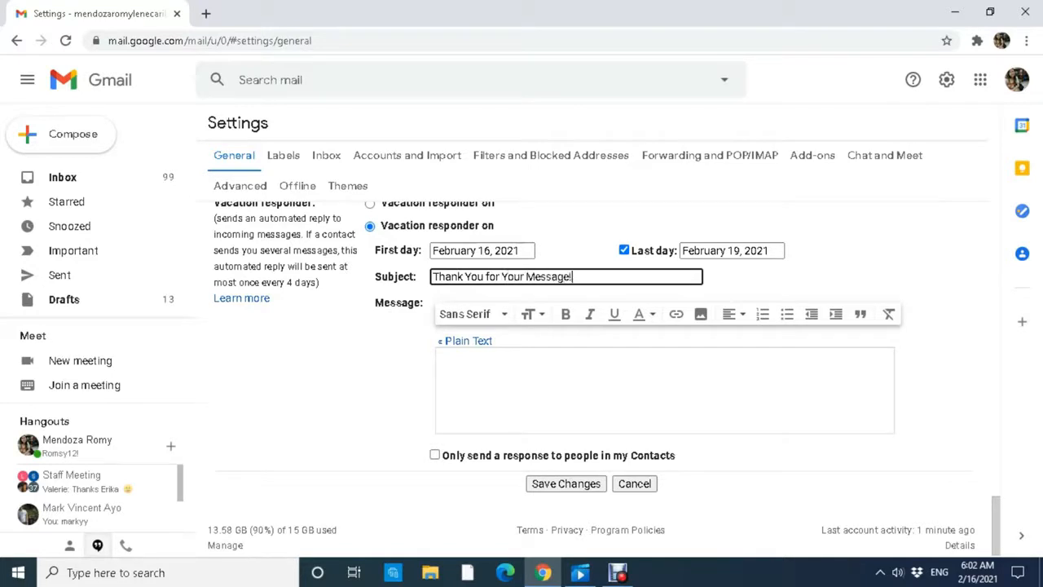
text( I'll Get Back to You Soon)
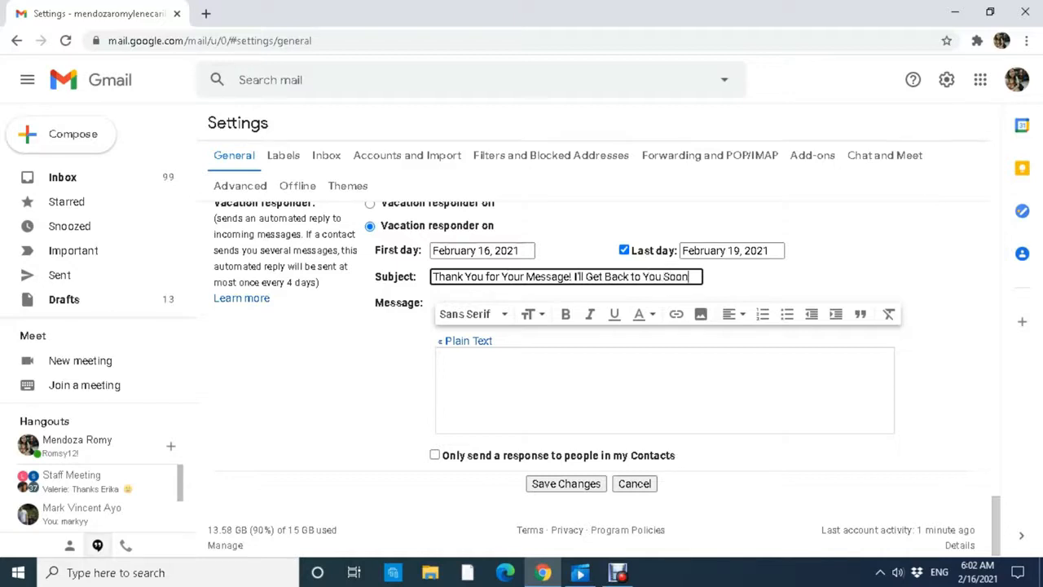
key(Tab)
click(438, 362)
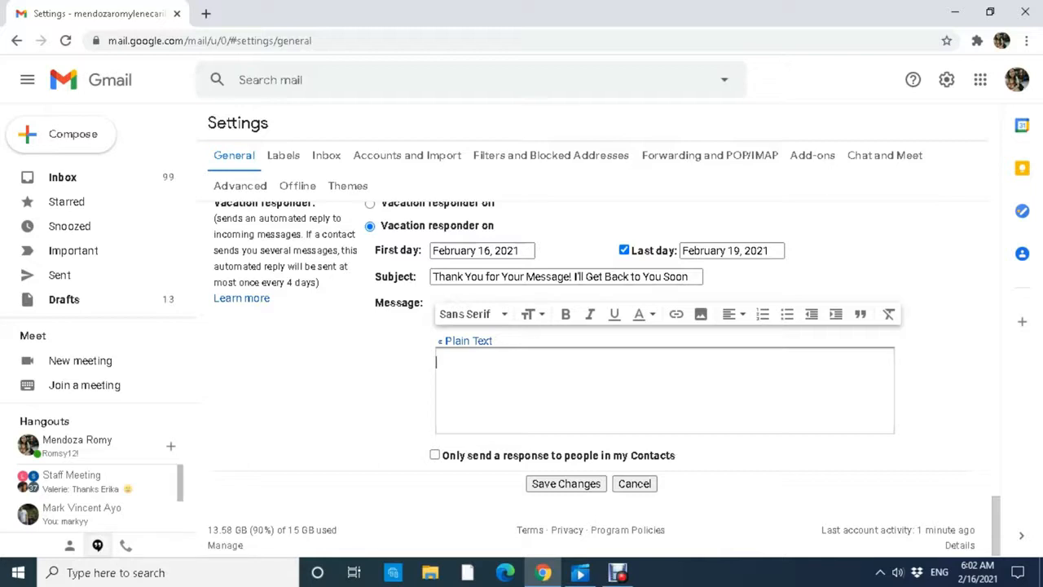
text(Hello there!  This is Romie. I am currently on a vacation. I will be back on the 20th of February 2021 and I'll be sure to attend your concern asap.  Talk to you on February 20, 2021!)
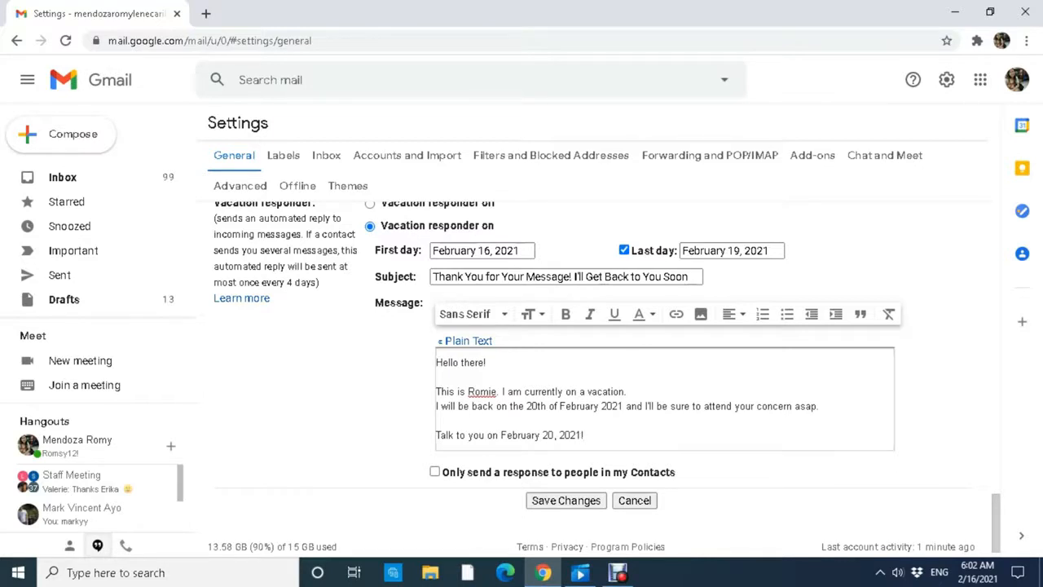
Leave 'Only send a response to people in my Contacts' unchecked and save the changes.
scroll(604, 391, down, 1)
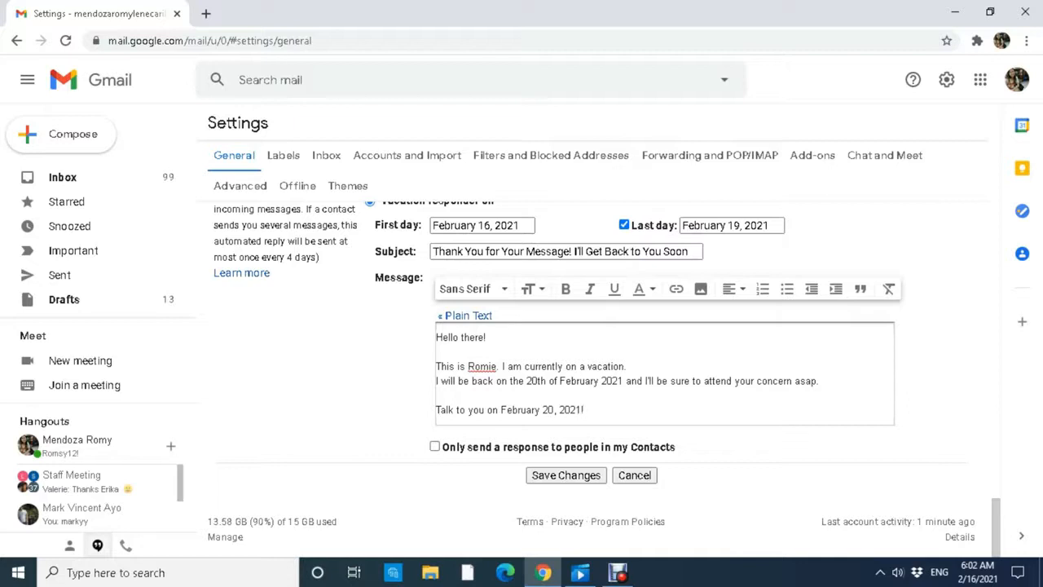
click(481, 446)
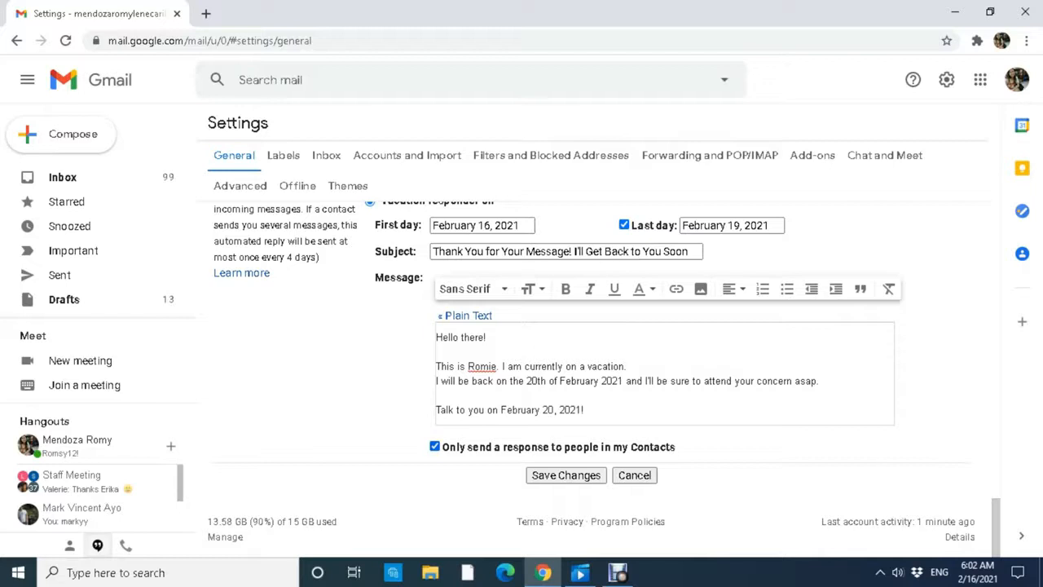
key(space)
key(Tab)
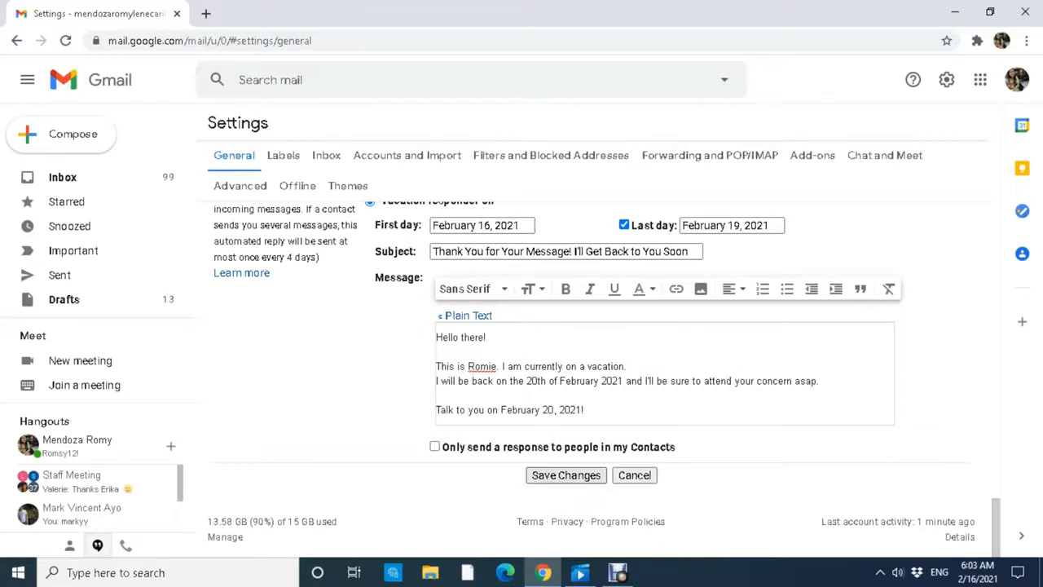
key(Return)
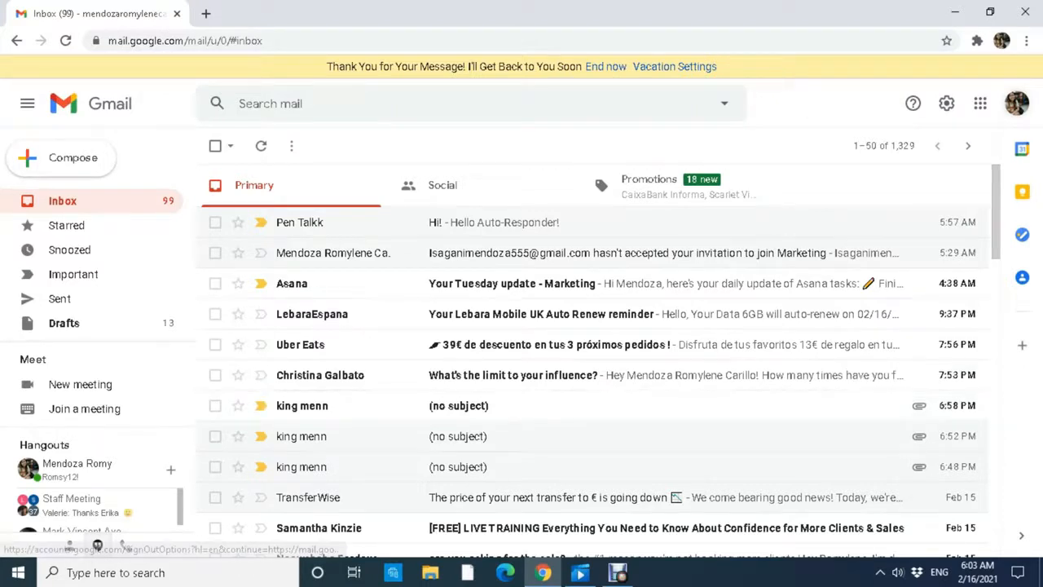
Switch to the second Gmail account and start a new email with the signature removed.
click(1017, 102)
click(1017, 102)
click(1016, 102)
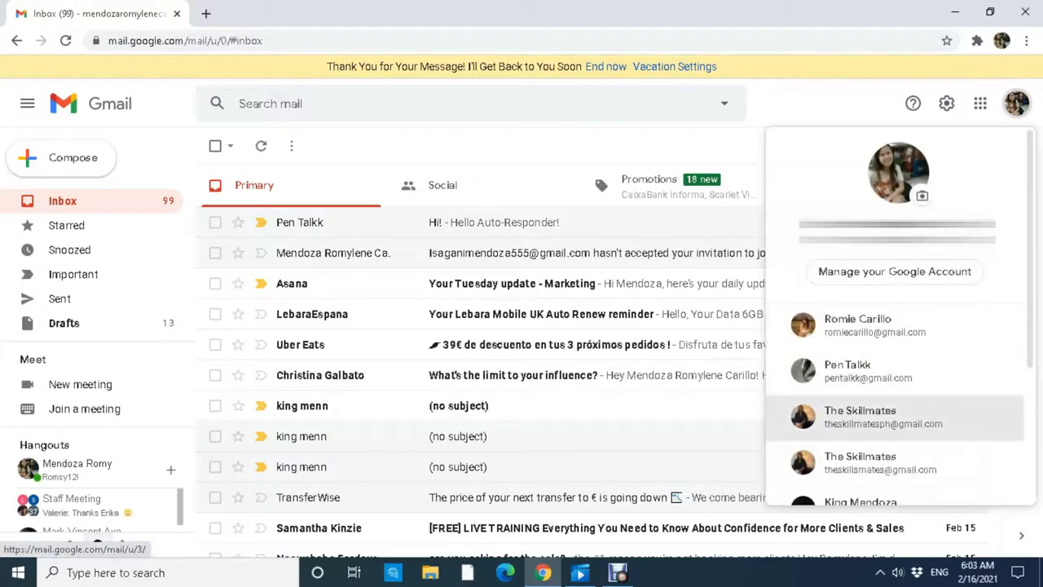
click(872, 417)
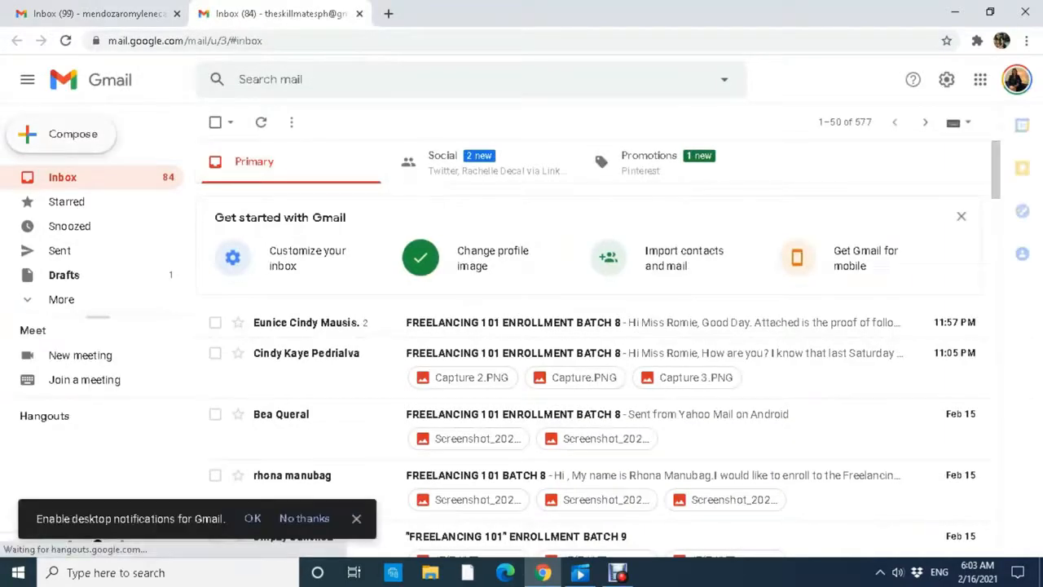
key(c)
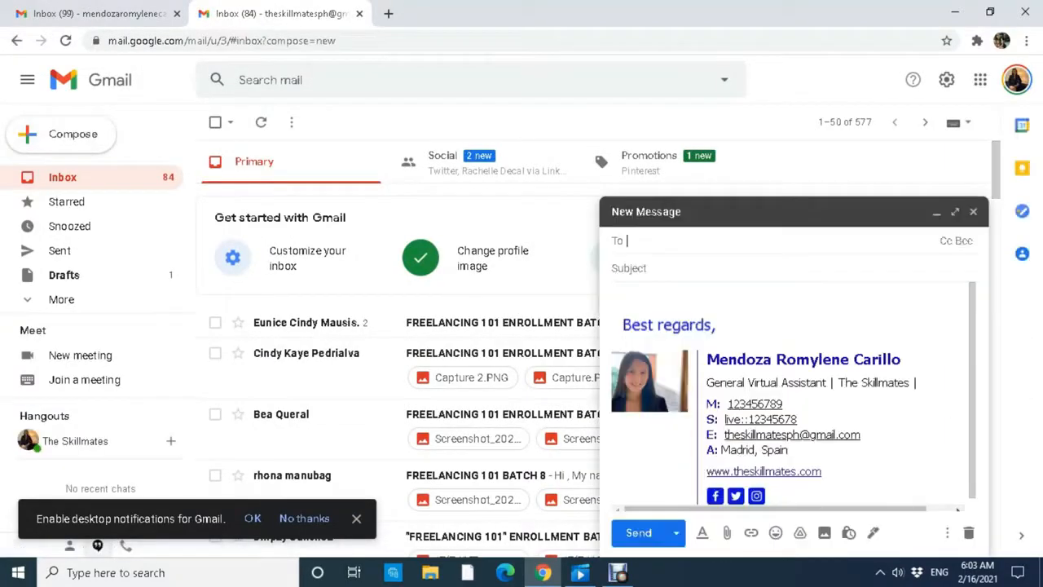
key(ctrl+a)
key(Delete)
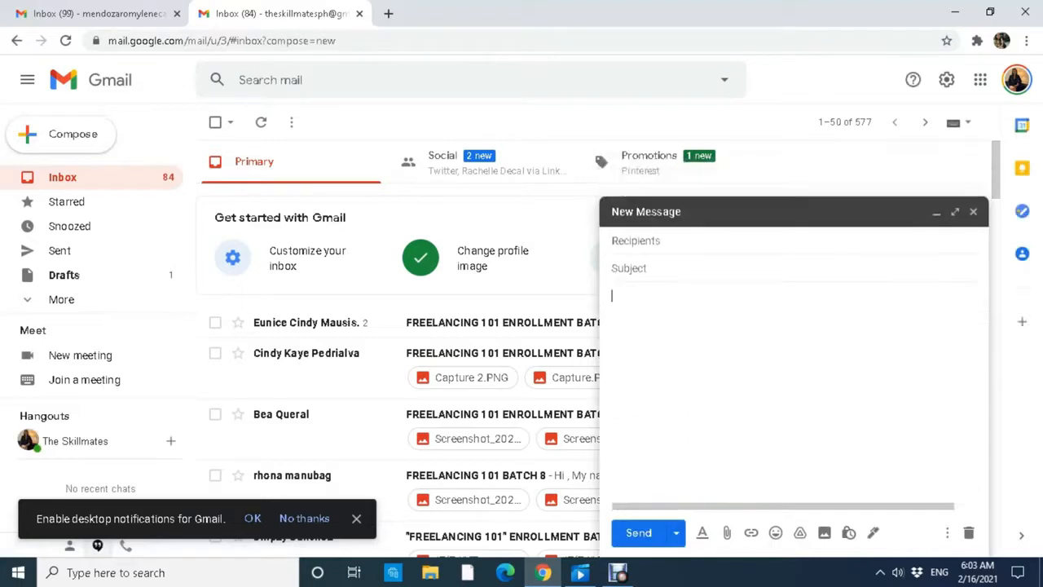
Send 'Hi Test!' reading 'This is a test, autoresponder!' to the vacationing account's address.
click(635, 241)
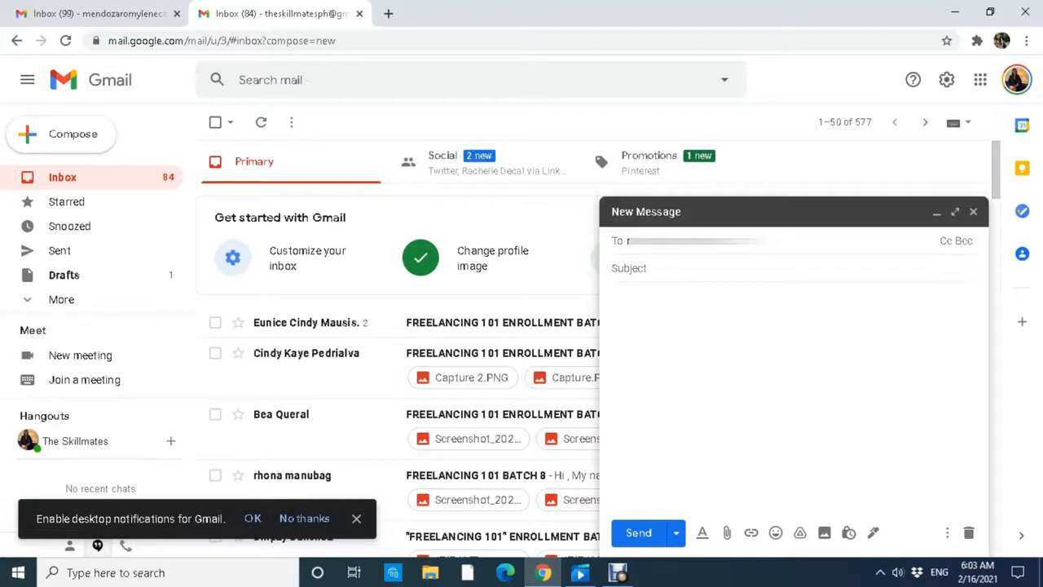
text(om)
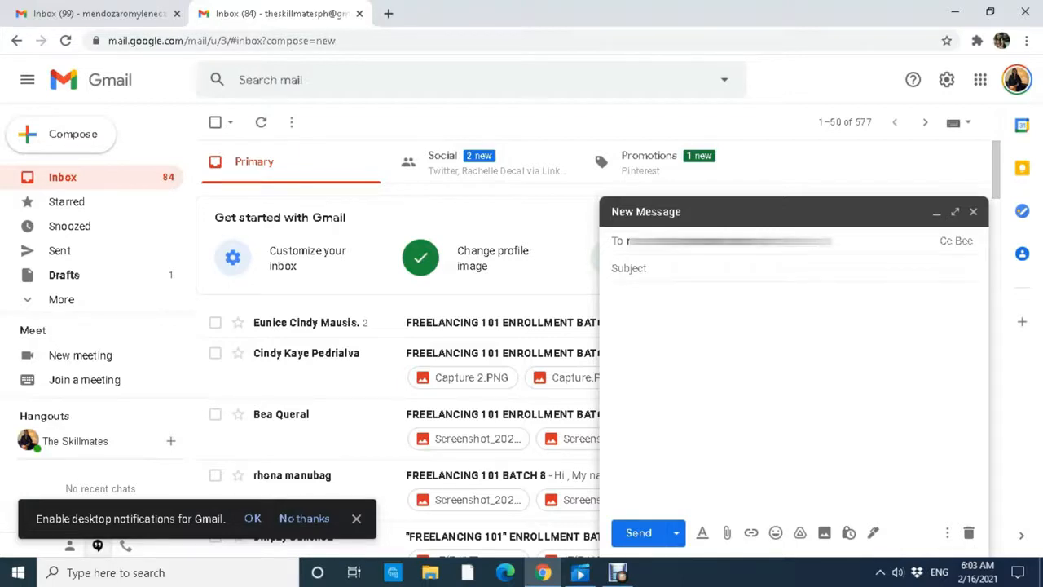
key(Tab)
text(H)
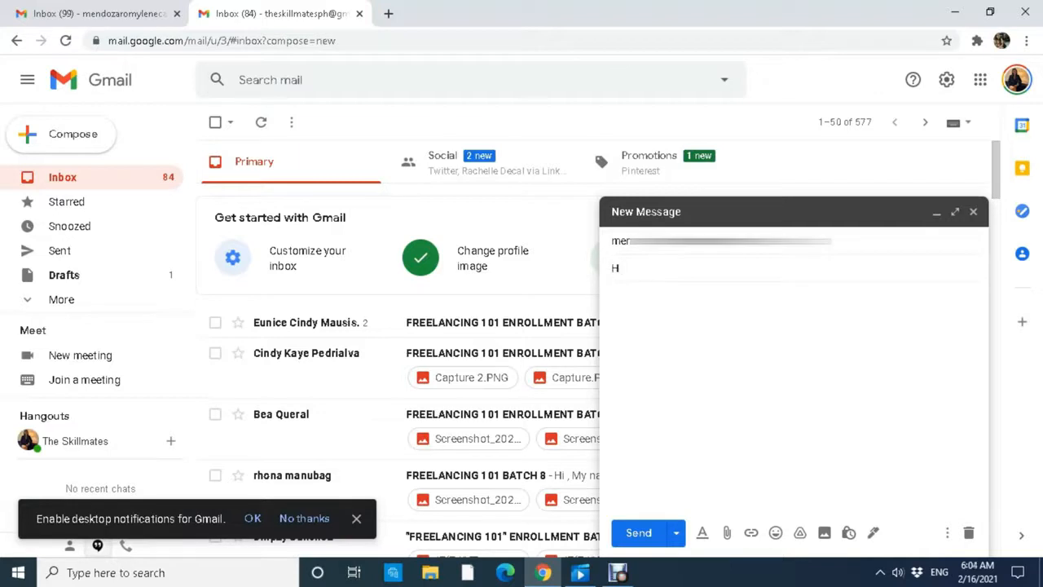
text(i Test!)
key(Tab)
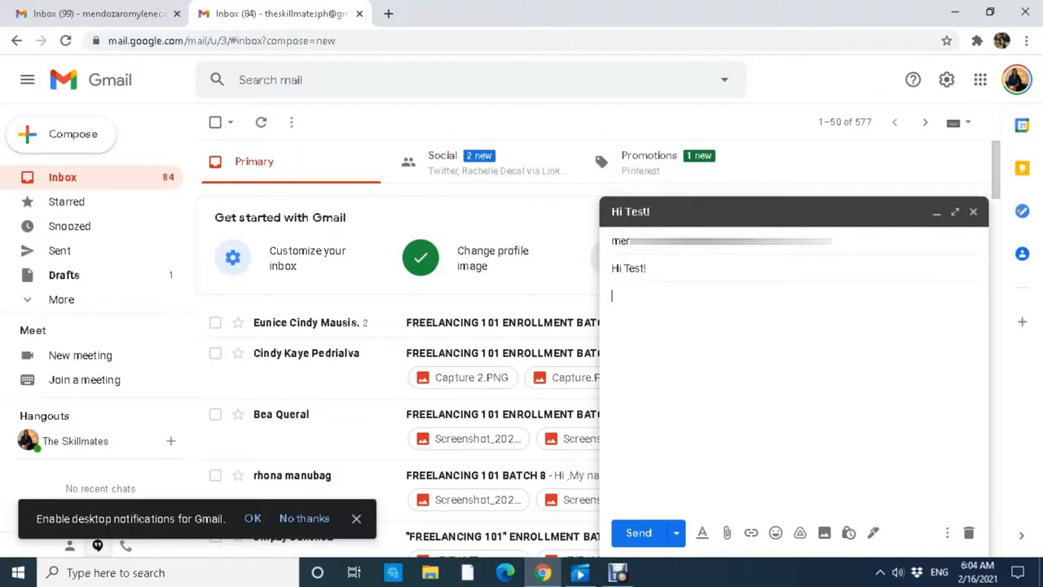
text(This is a test, auto)
key(BackSpace)
text(respo)
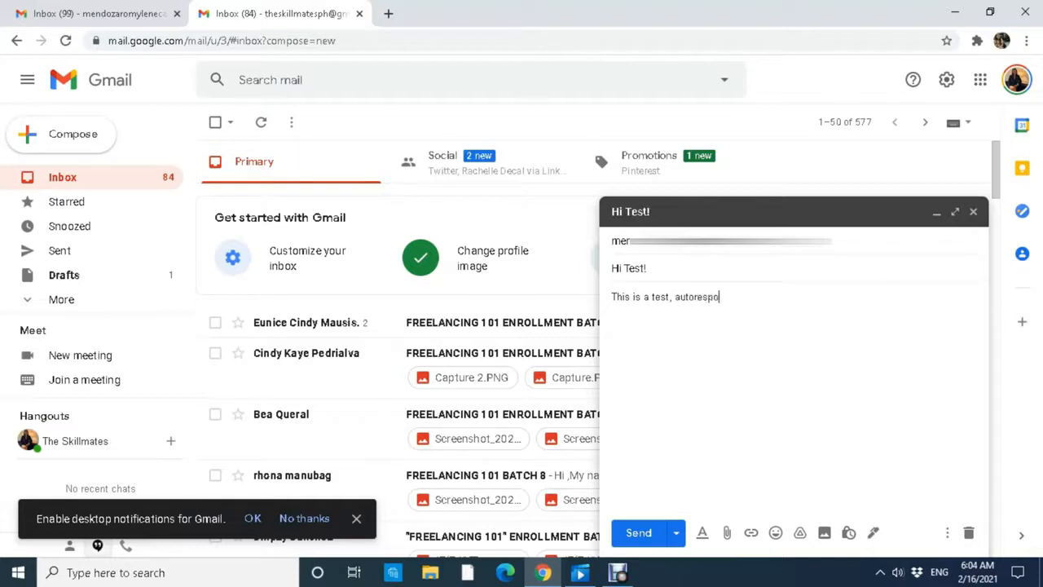
text(nder!)
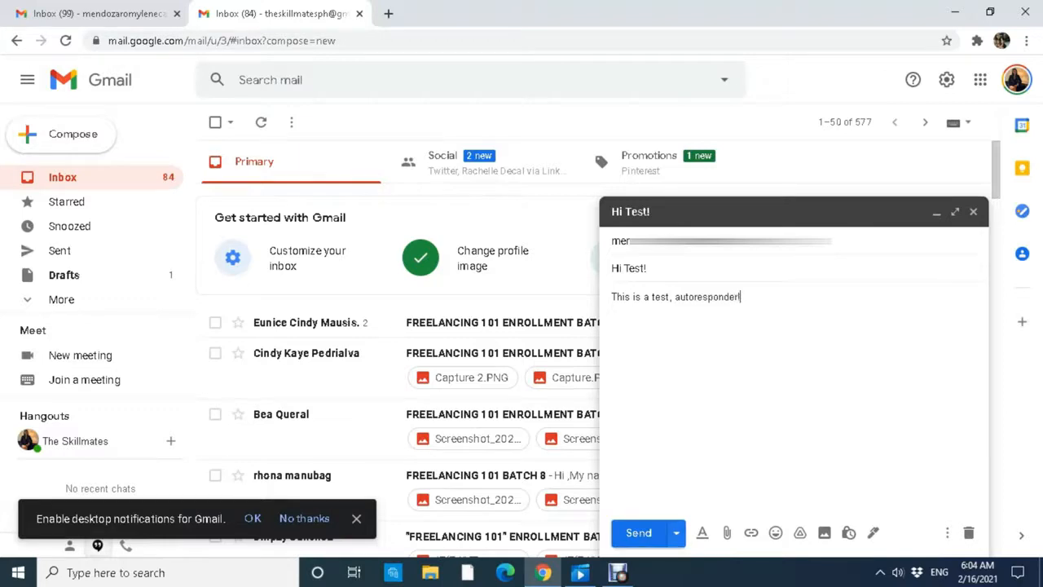
click(639, 532)
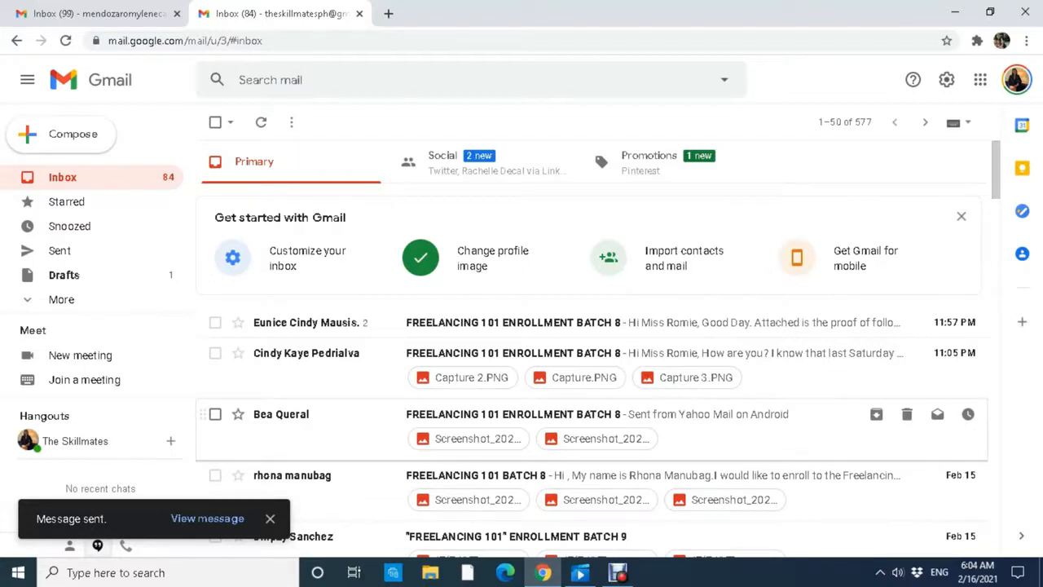
Reload the second account's inbox and open the 'Re: Hi Test!' vacation auto-reply.
click(65, 40)
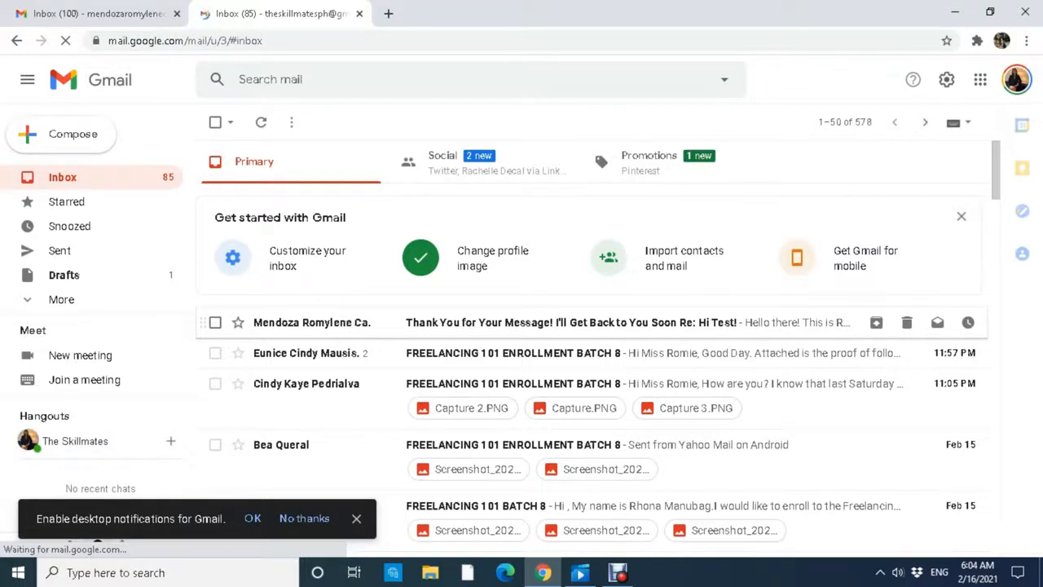
click(530, 322)
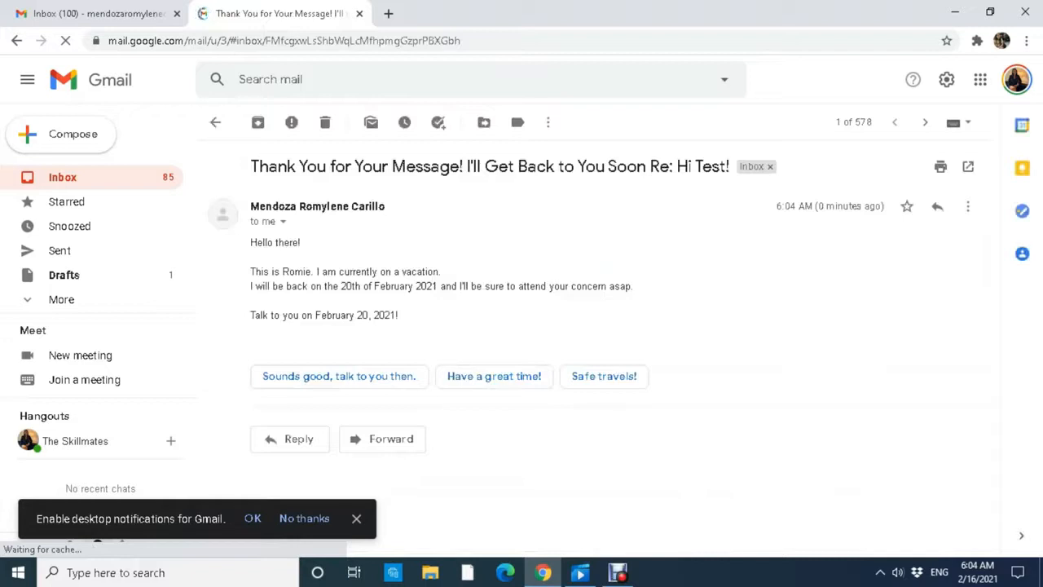
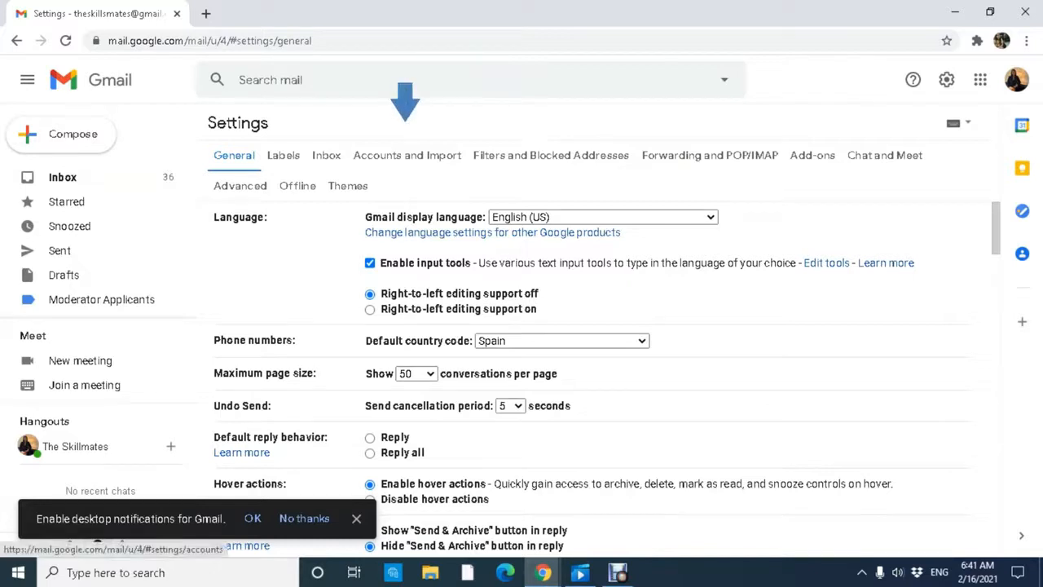
Under Accounts and Import, set 'Leave conversation unread when opened by others'.
click(406, 155)
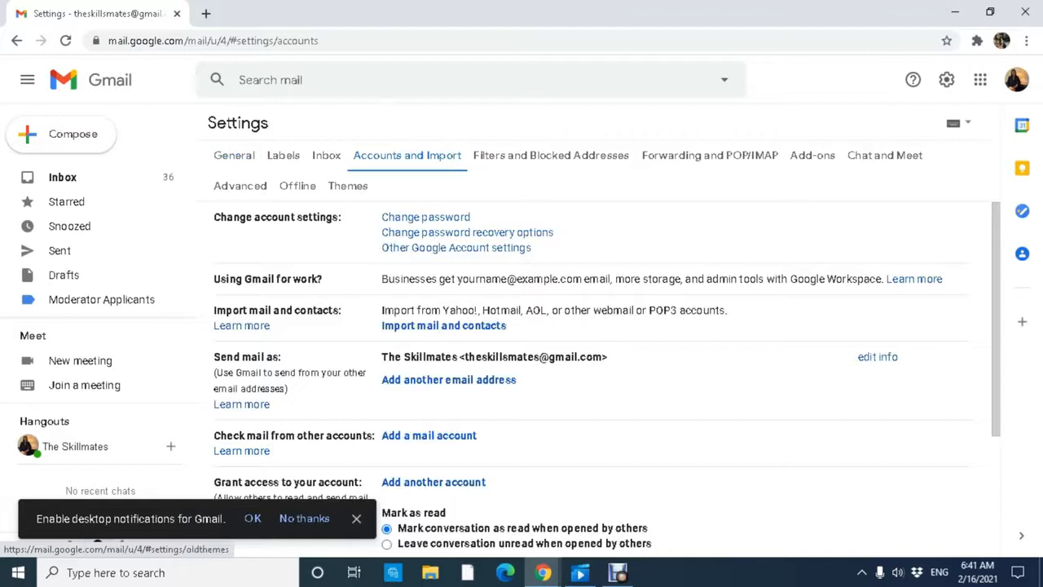
scroll(630, 406, down, 3)
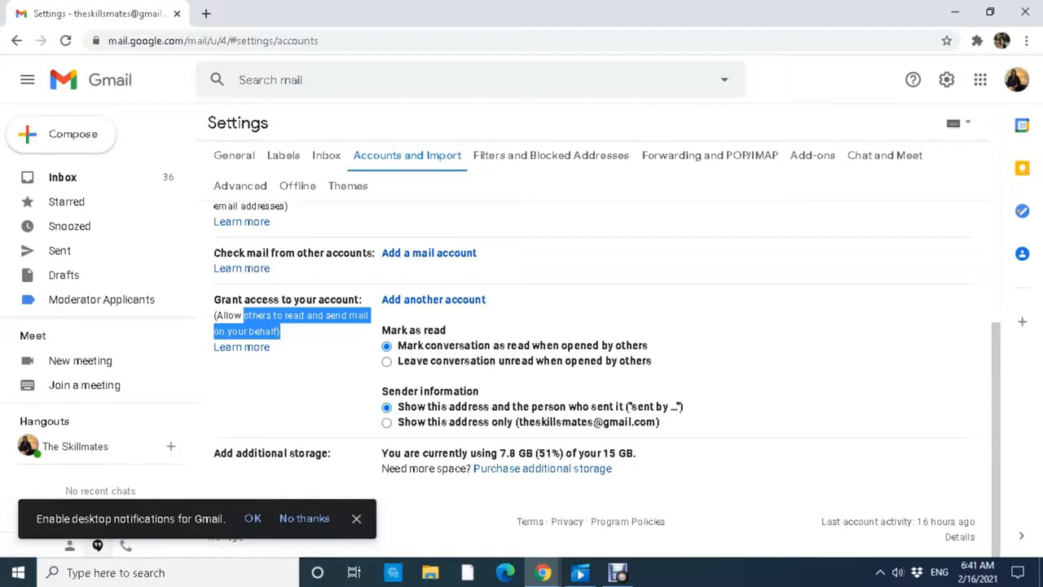
drag(381, 330, 399, 346)
click(408, 346)
drag(505, 345, 440, 204)
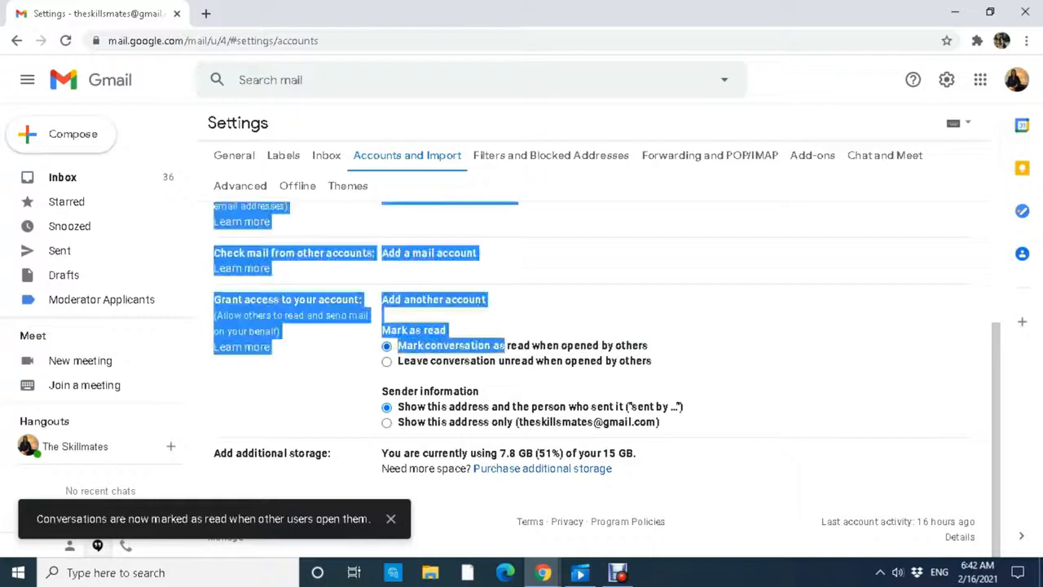
click(600, 345)
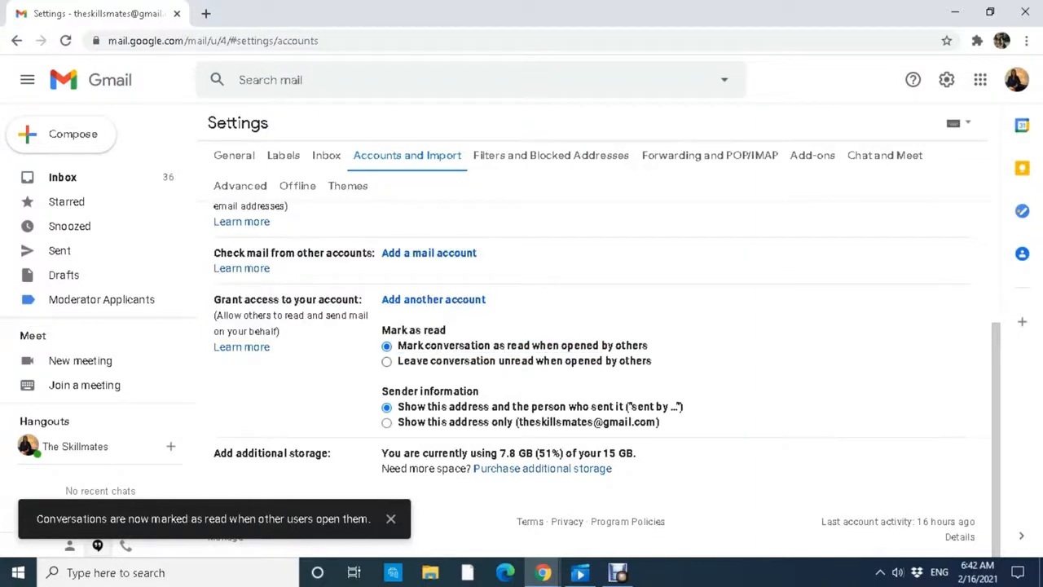
click(386, 361)
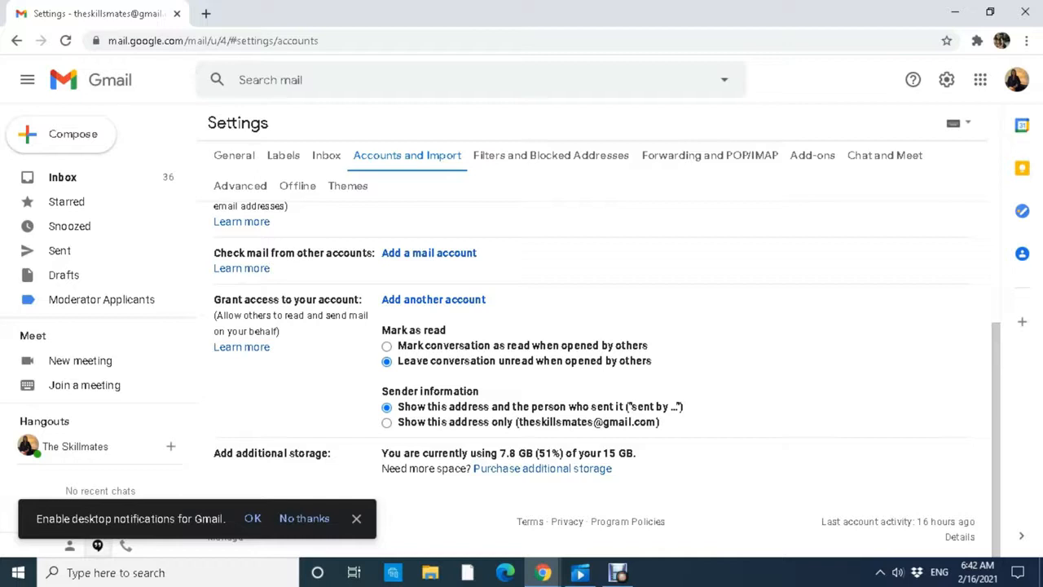
Re-select the mark-as-read setting so conversations stay unread when others open them.
click(386, 345)
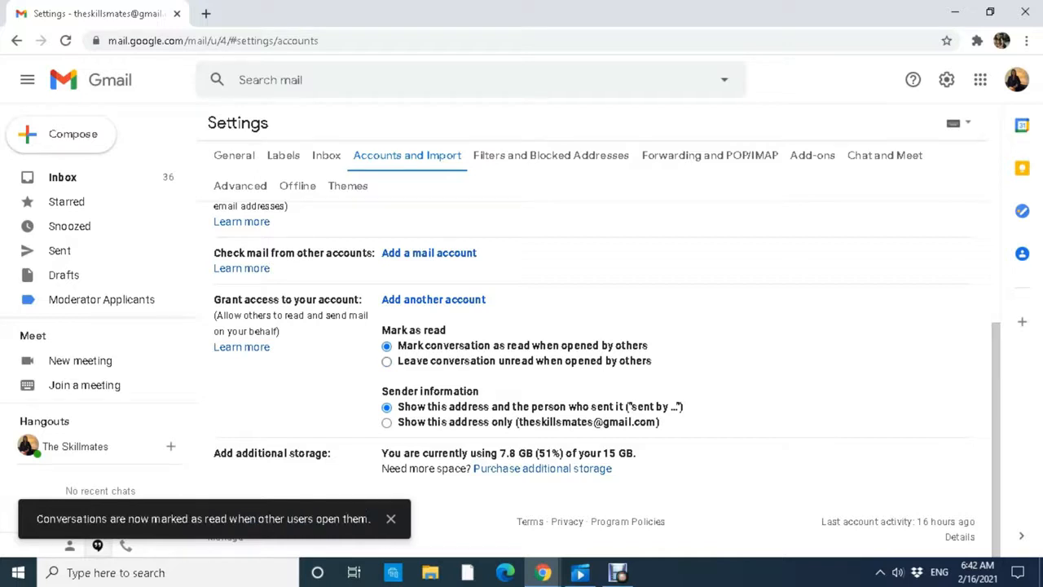
click(387, 361)
drag(398, 361, 559, 361)
double_click(617, 361)
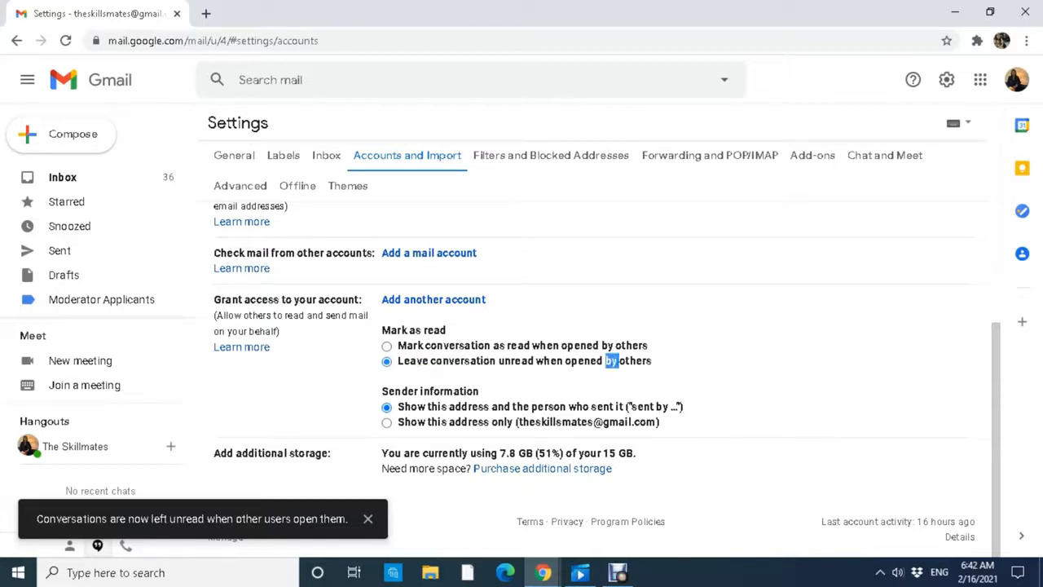
drag(652, 361, 383, 203)
drag(496, 361, 383, 204)
click(515, 361)
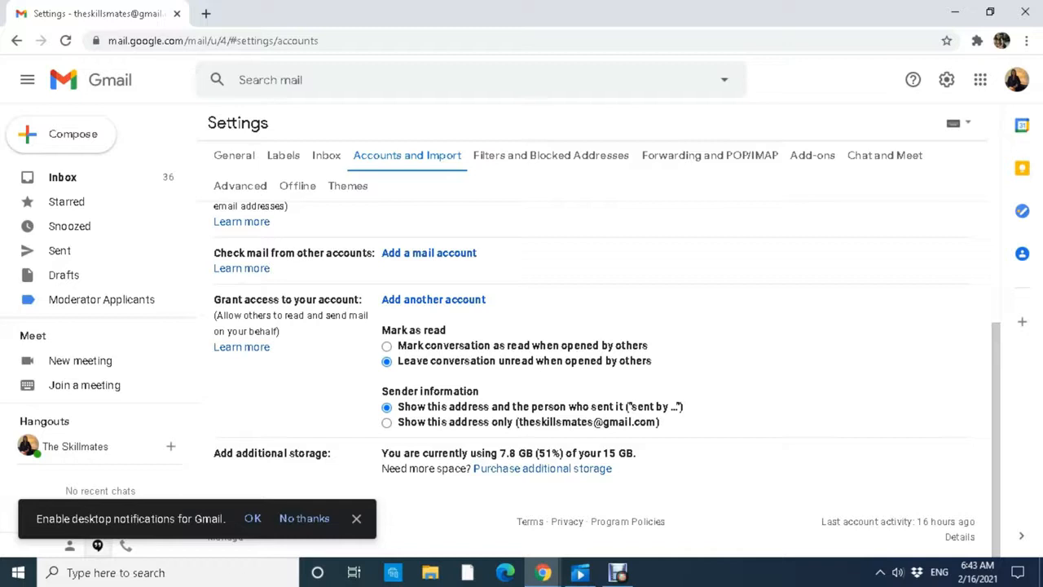
Set Sender information to 'Show this address only' for delegate-sent mail.
click(386, 422)
drag(404, 421, 636, 421)
click(659, 421)
click(619, 421)
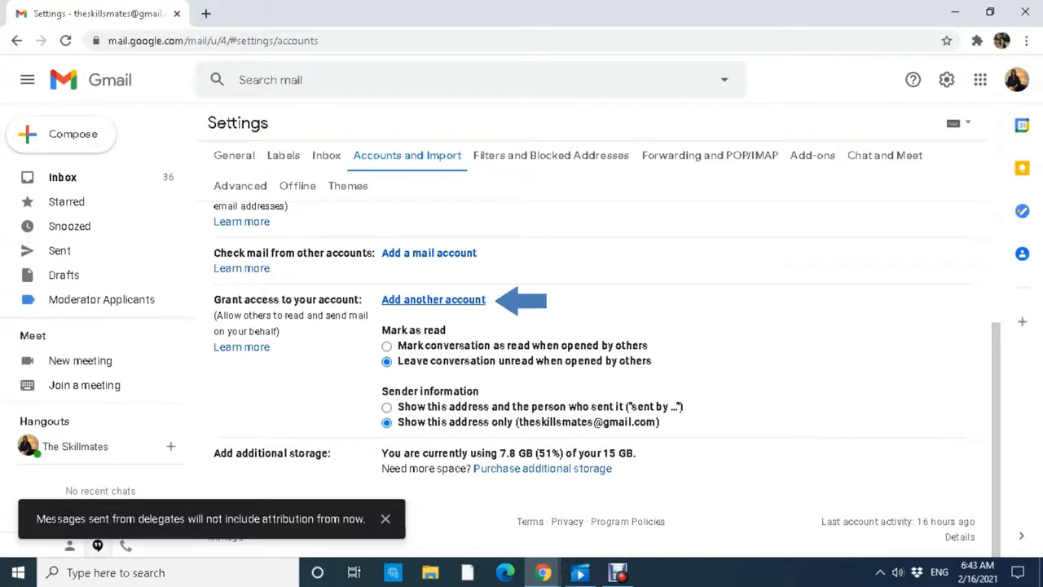
click(433, 299)
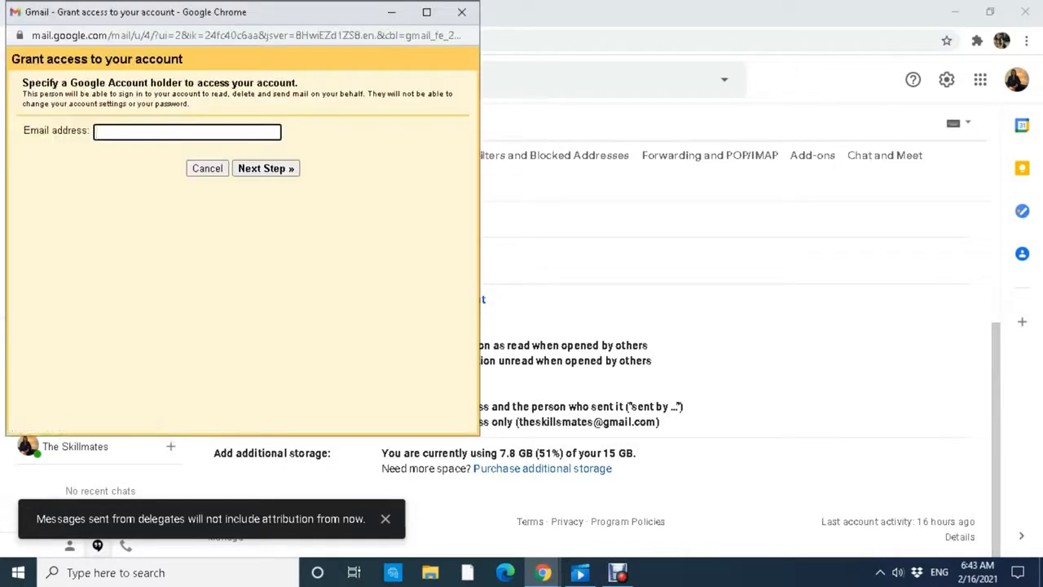
Grant the delegate's account access and send the confirmation invitation email.
key(Down)
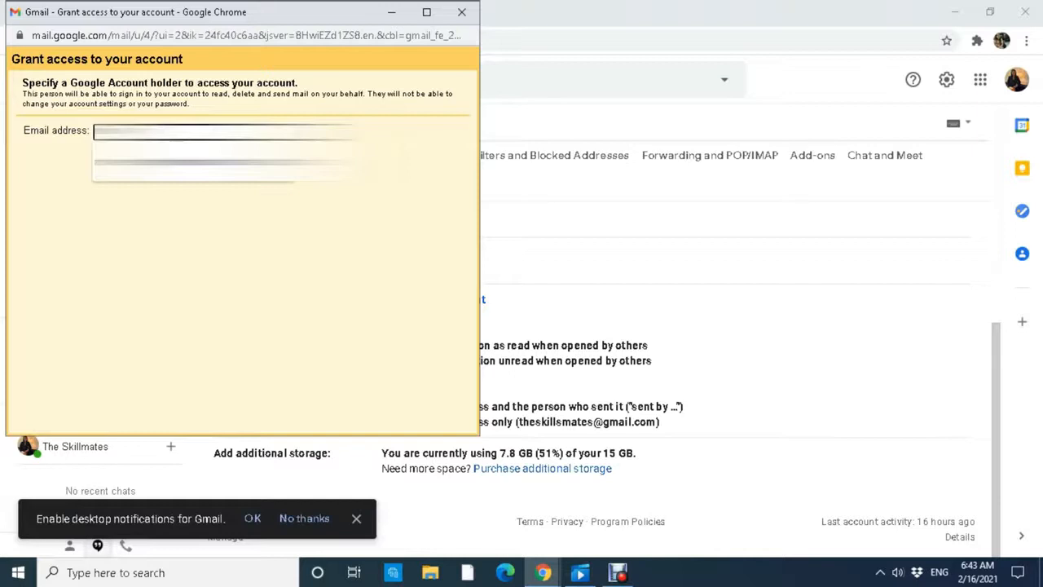
key(ctrl+w)
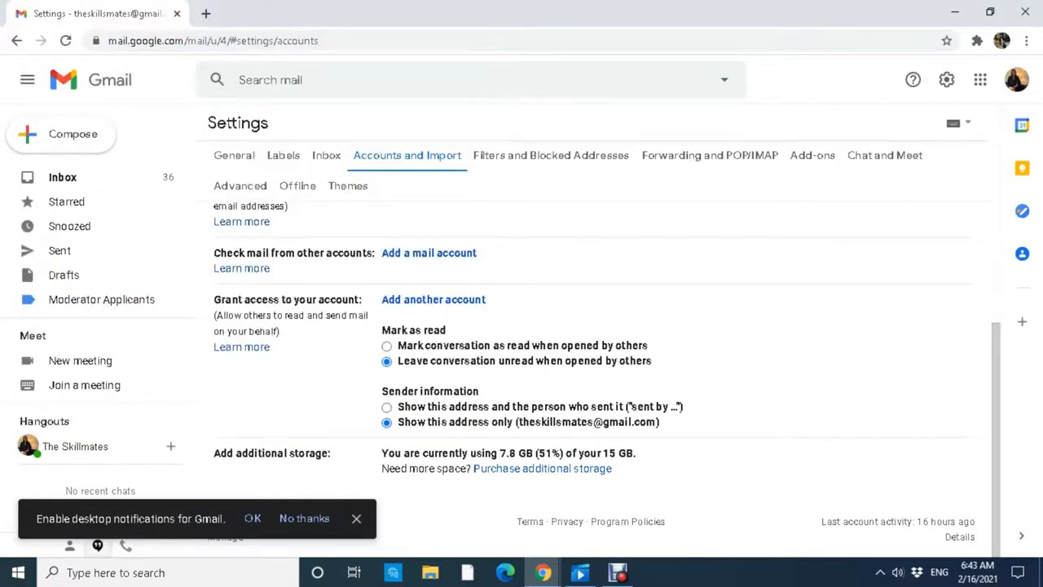
click(433, 299)
key(Down)
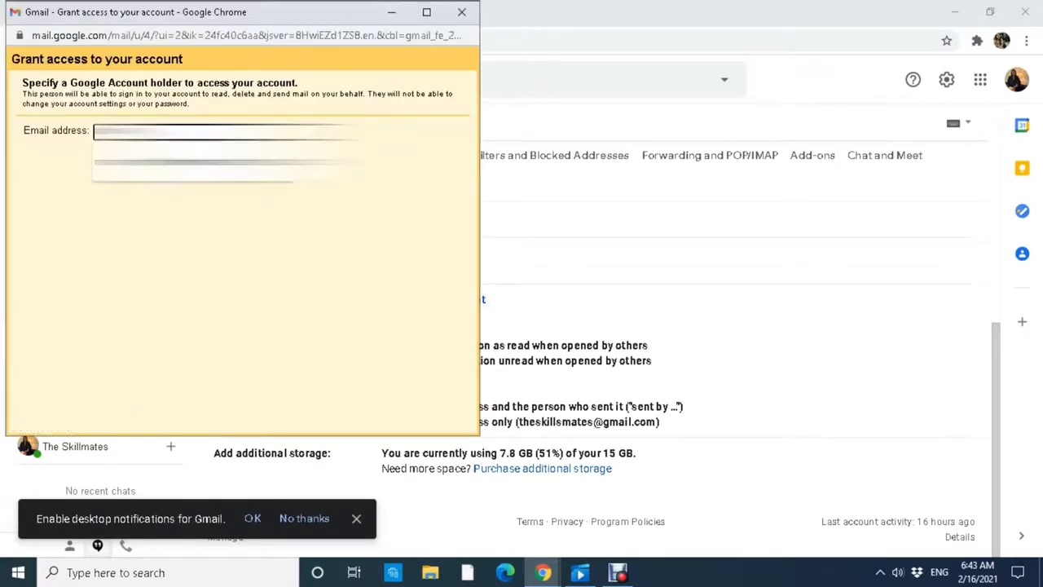
key(Return)
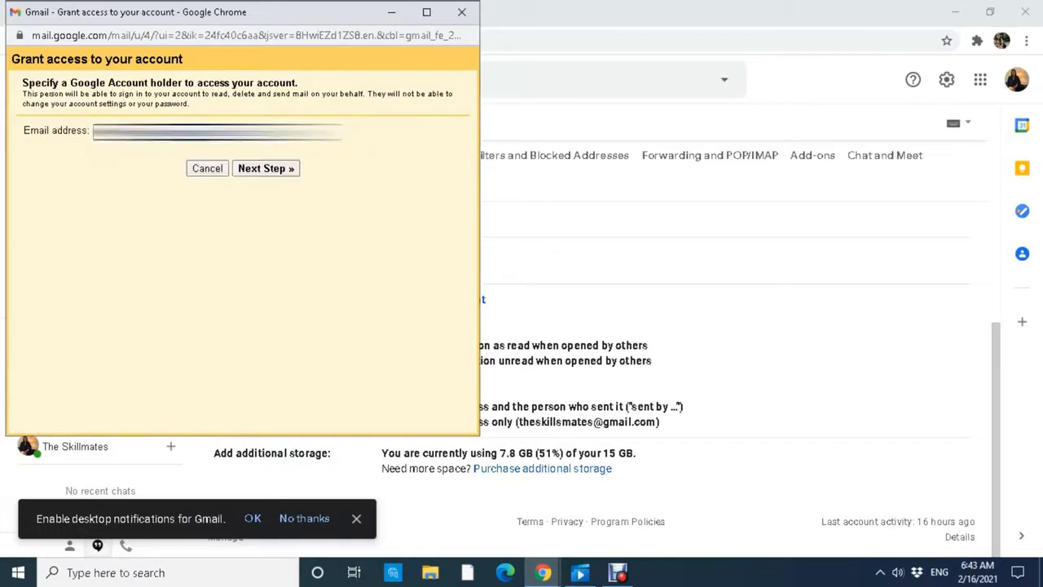
key(Return)
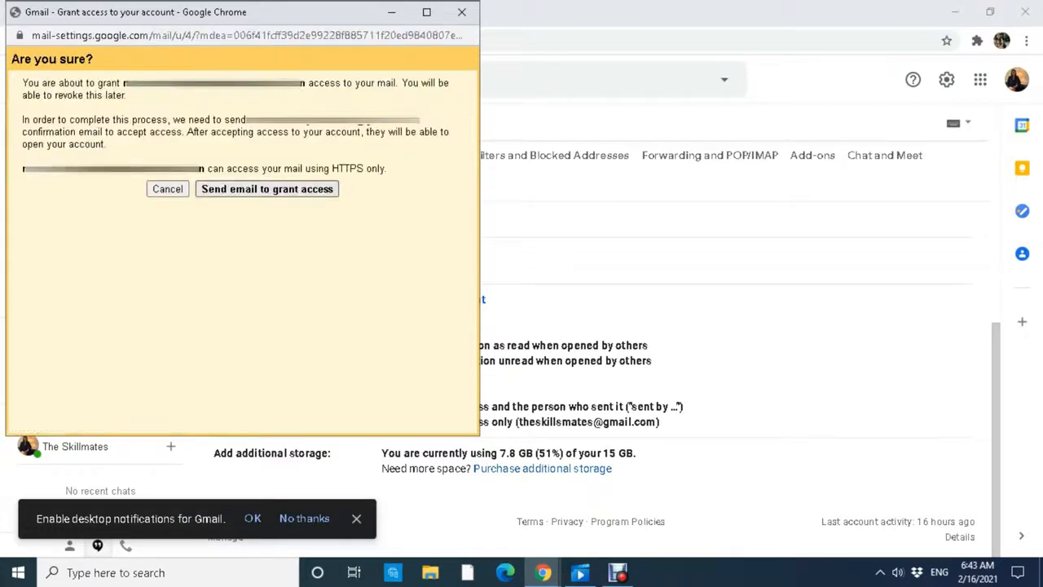
key(Return)
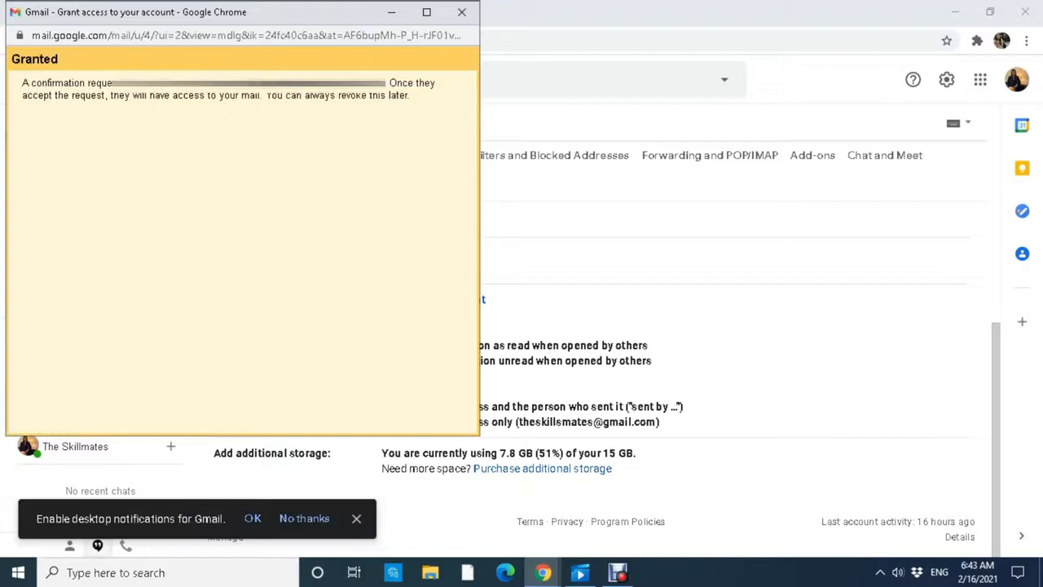
Close the confirmation popup, leaving the delegate listed as pending.
drag(170, 82, 305, 95)
click(305, 96)
key(ctrl+w)
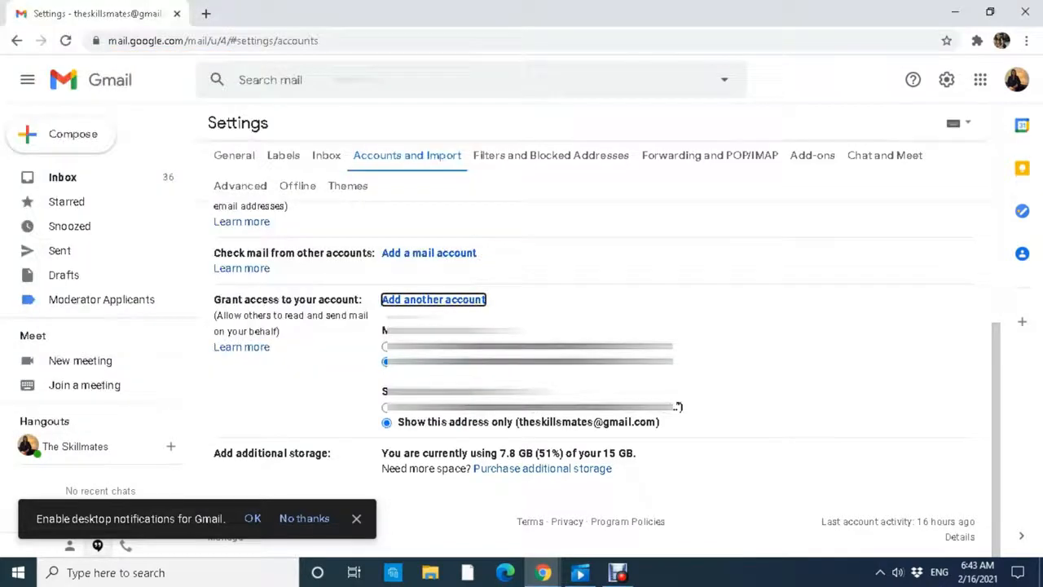
scroll(606, 326, up, 3)
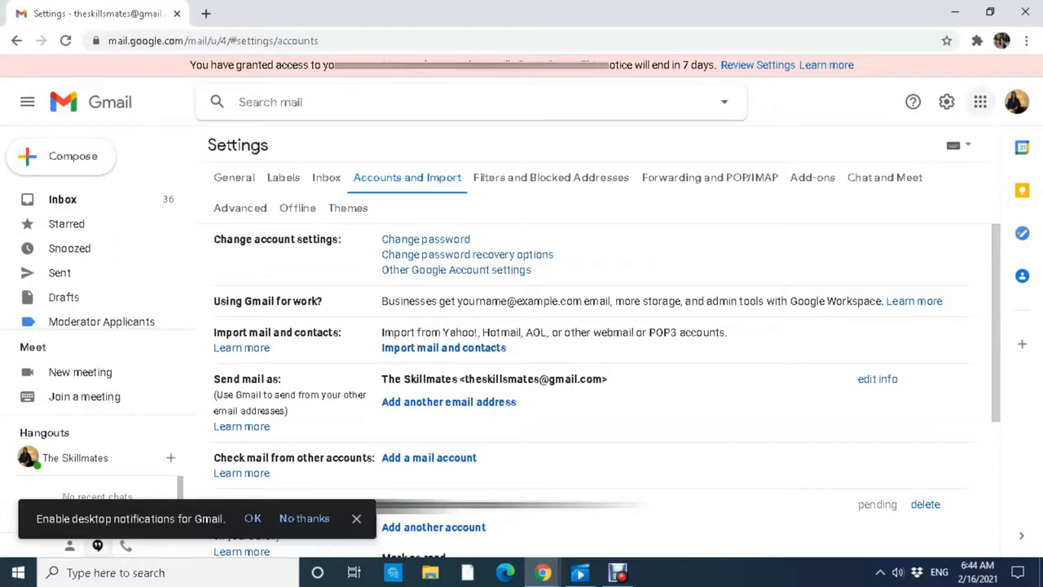
Open gmail.com in a new incognito window as the delegate.
click(1026, 40)
click(912, 98)
text(gmail.com)
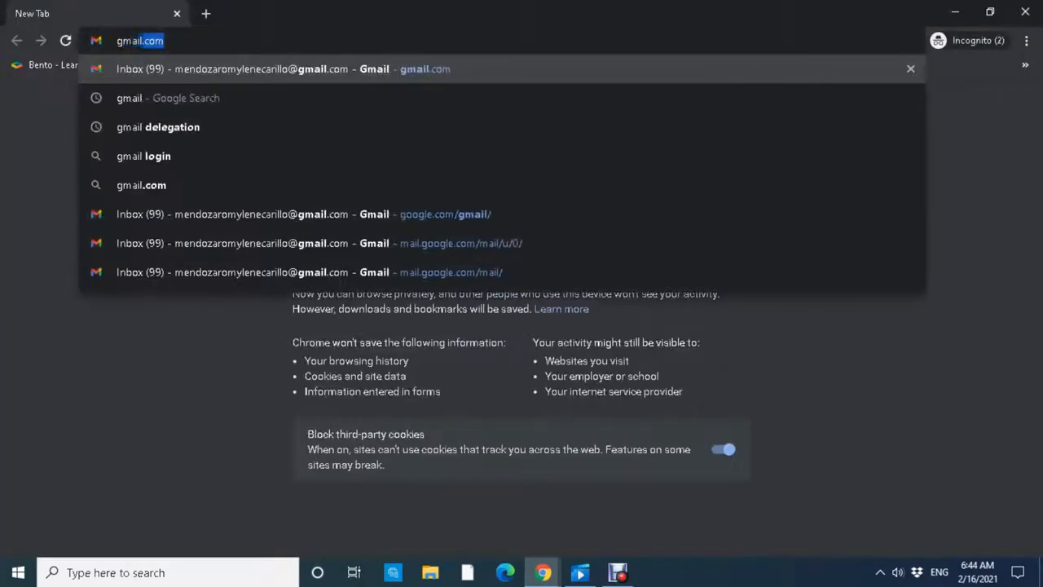
key(Return)
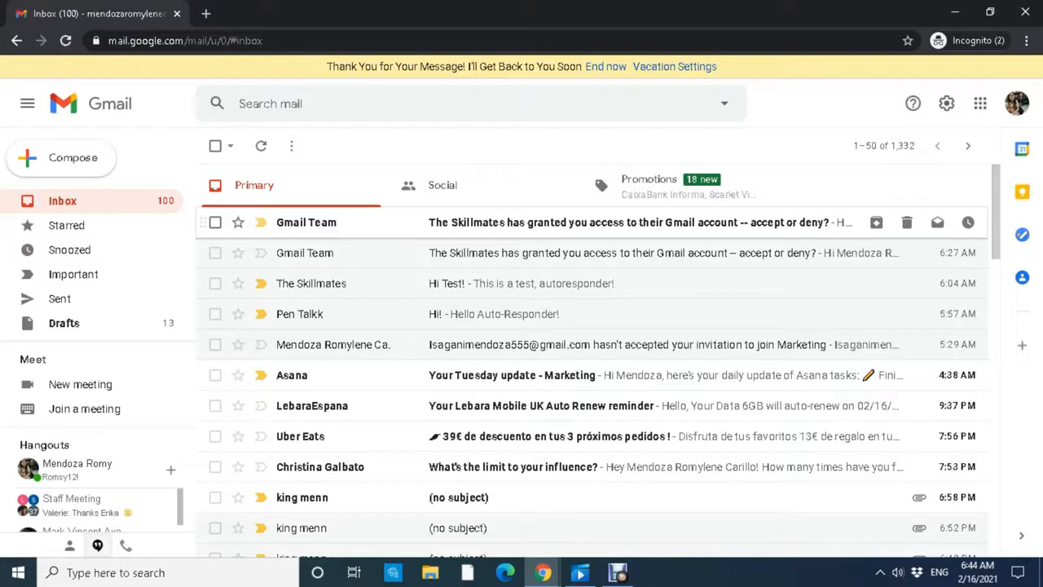
Open the access invitation email and accept reading and sending mail on the account's behalf.
click(571, 222)
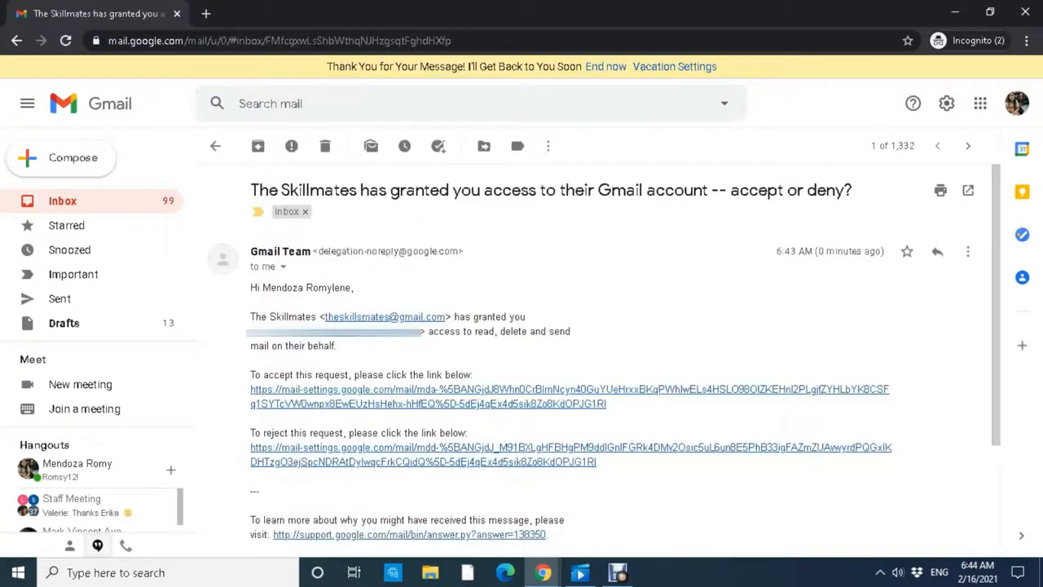
scroll(570, 302, down, 2)
drag(284, 221, 393, 222)
click(393, 222)
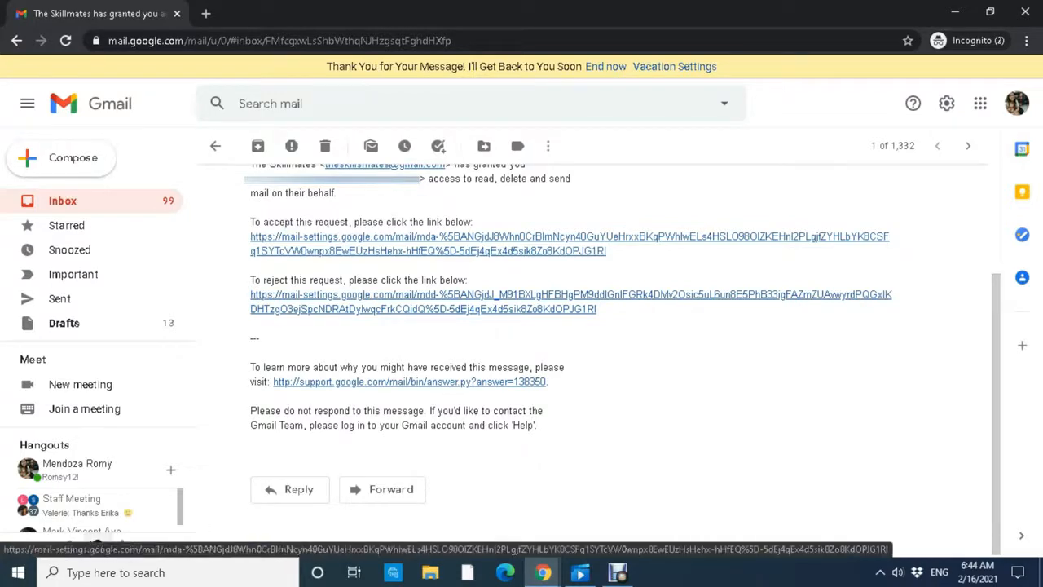
click(351, 236)
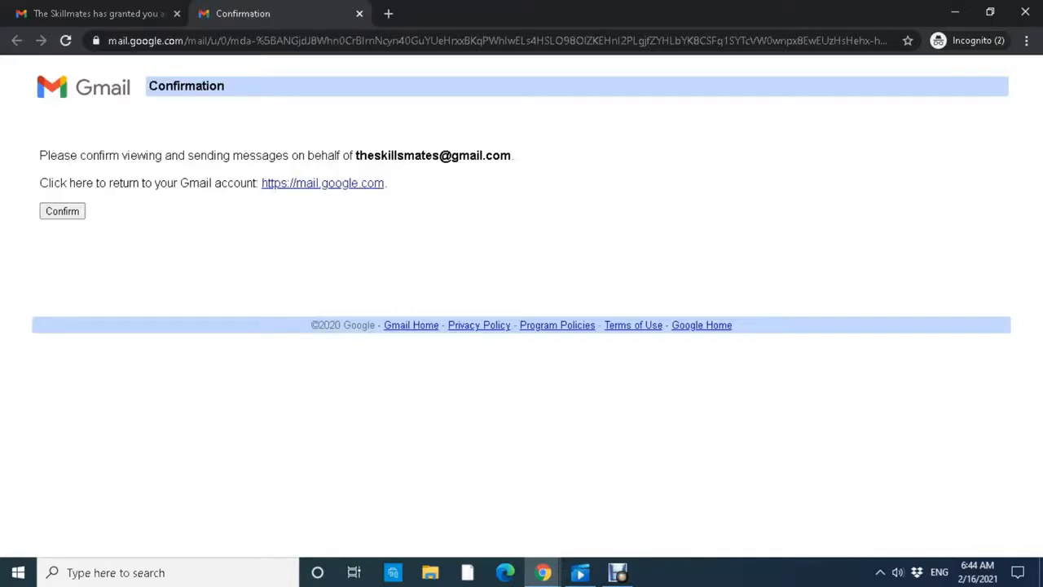
click(79, 211)
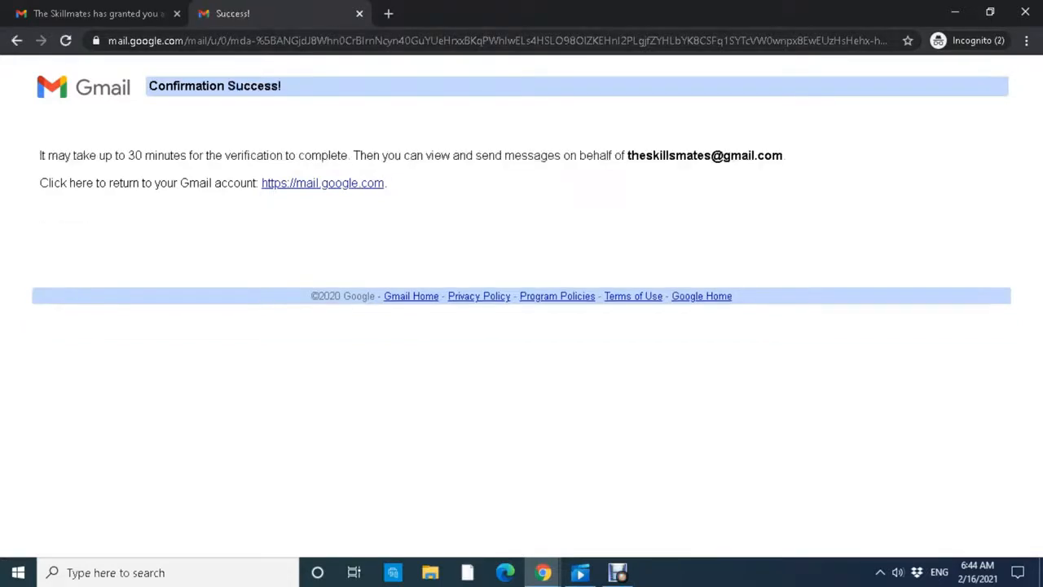
Close the success tab and go from the invitation message back to the inbox.
click(360, 13)
click(65, 40)
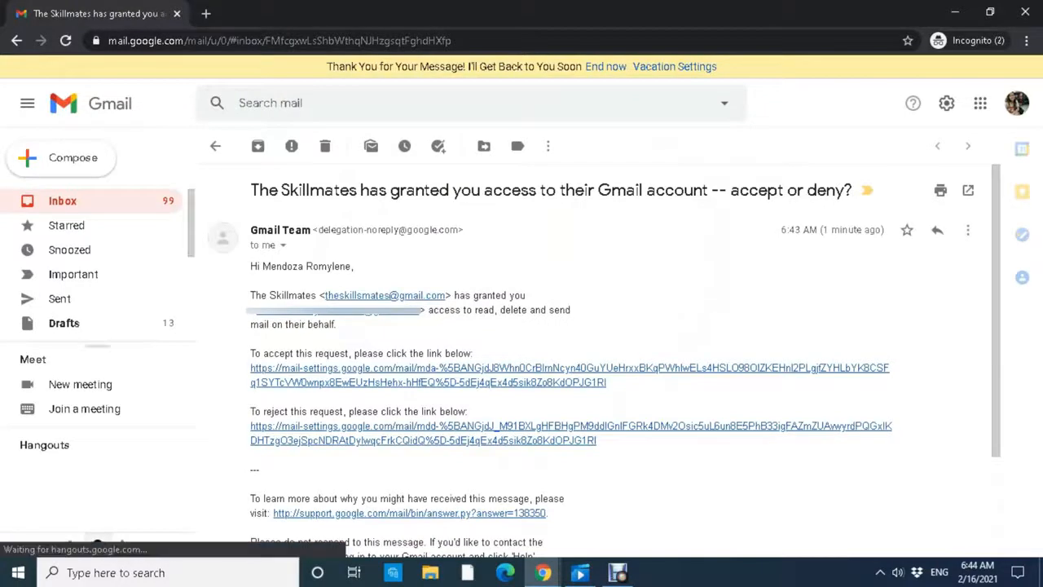
click(162, 201)
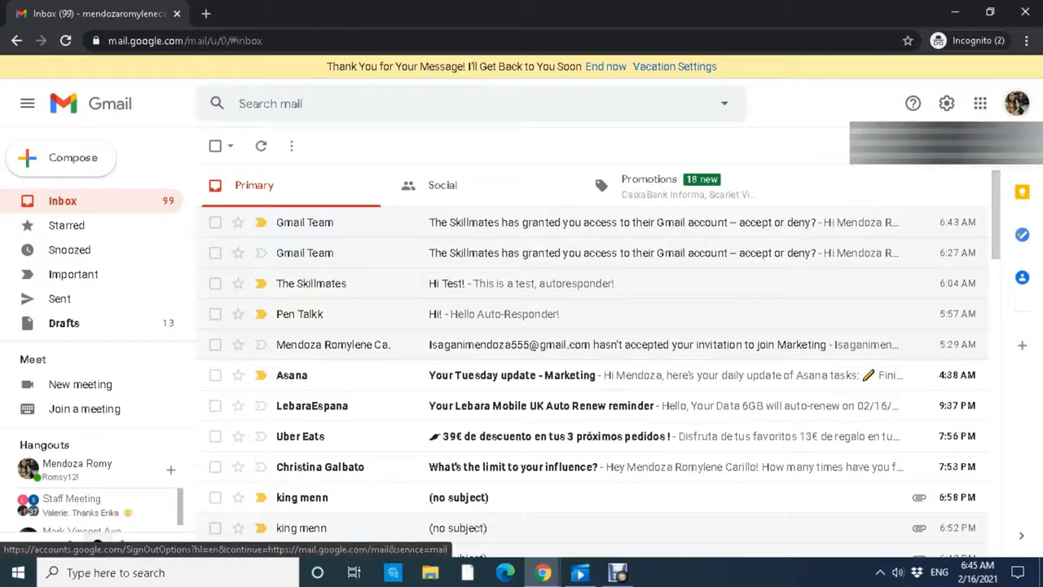
Switch to the account marked Delegated in a new tab and open its '123' message.
click(1016, 103)
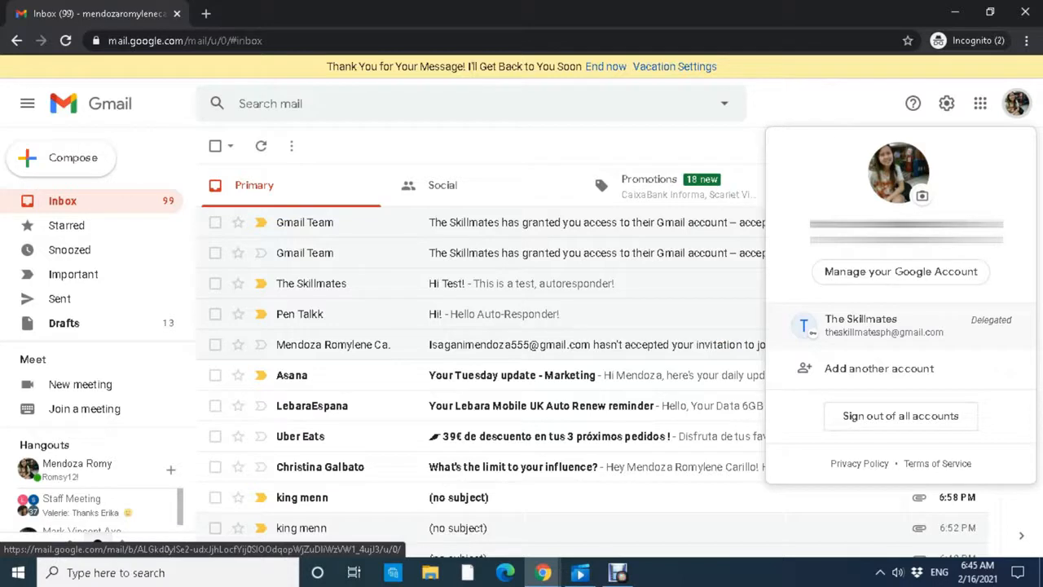
click(864, 325)
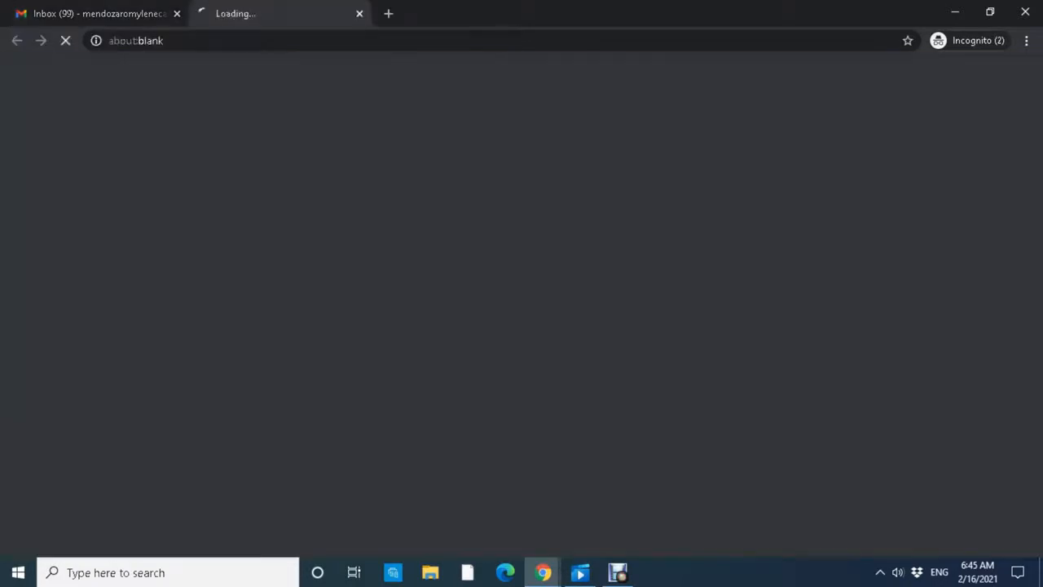
scroll(611, 326, down, 15)
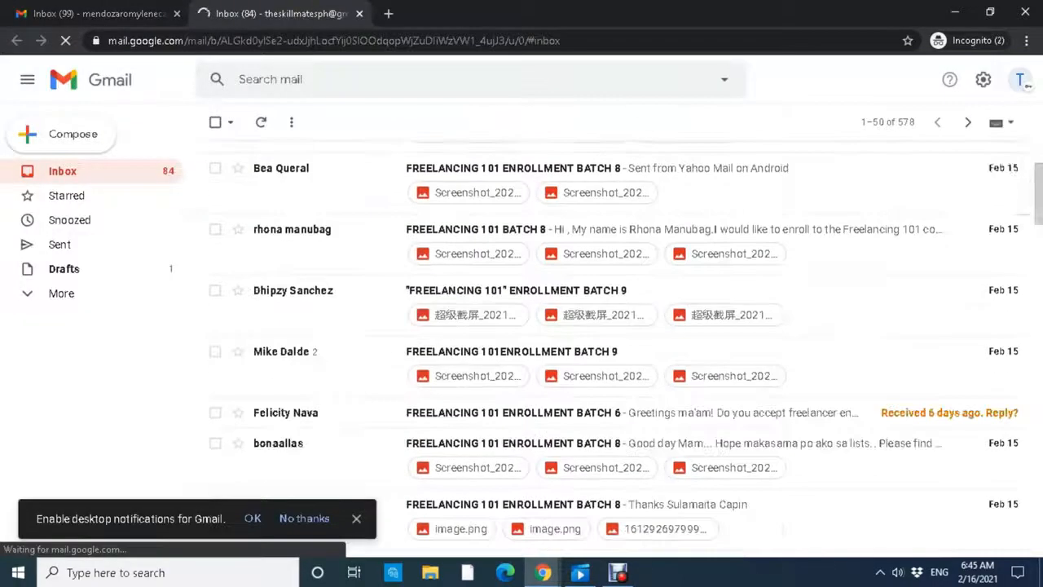
scroll(611, 351, up, 8)
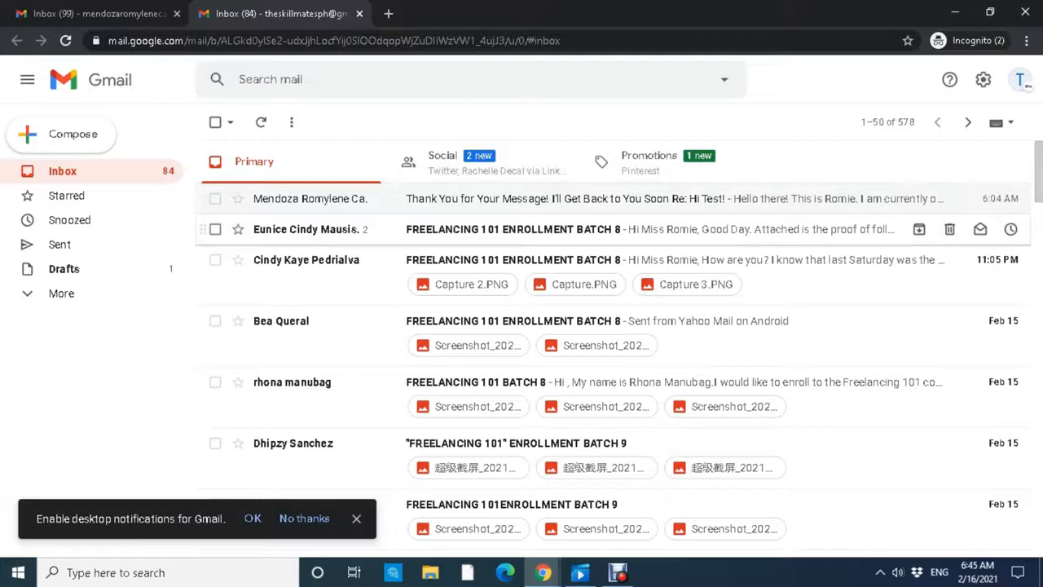
scroll(611, 343, down, 10)
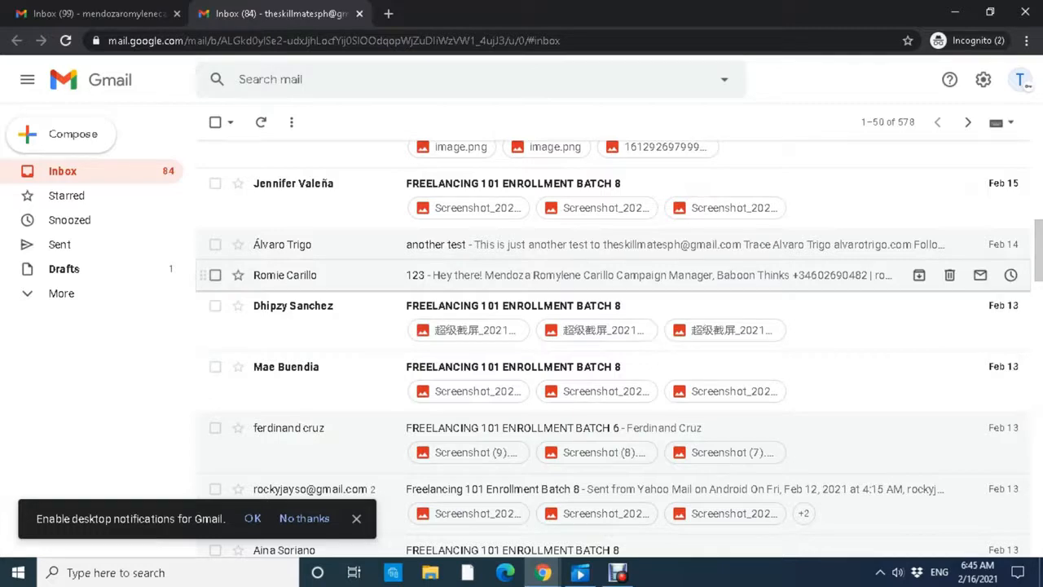
click(611, 275)
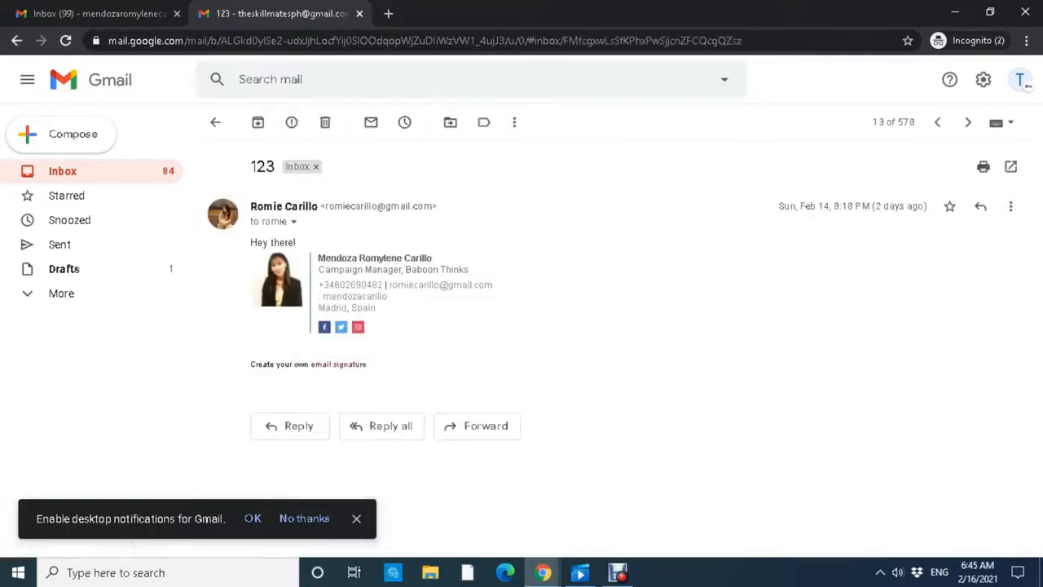
Write to the recipient's address that this is sent using The Skillmates account as a delegate.
click(290, 426)
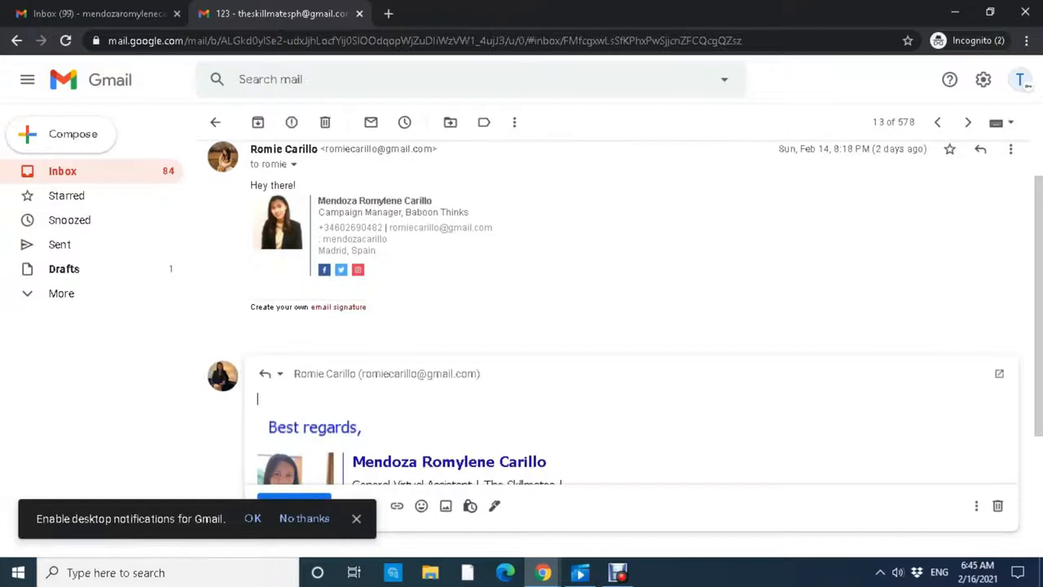
text(hello)
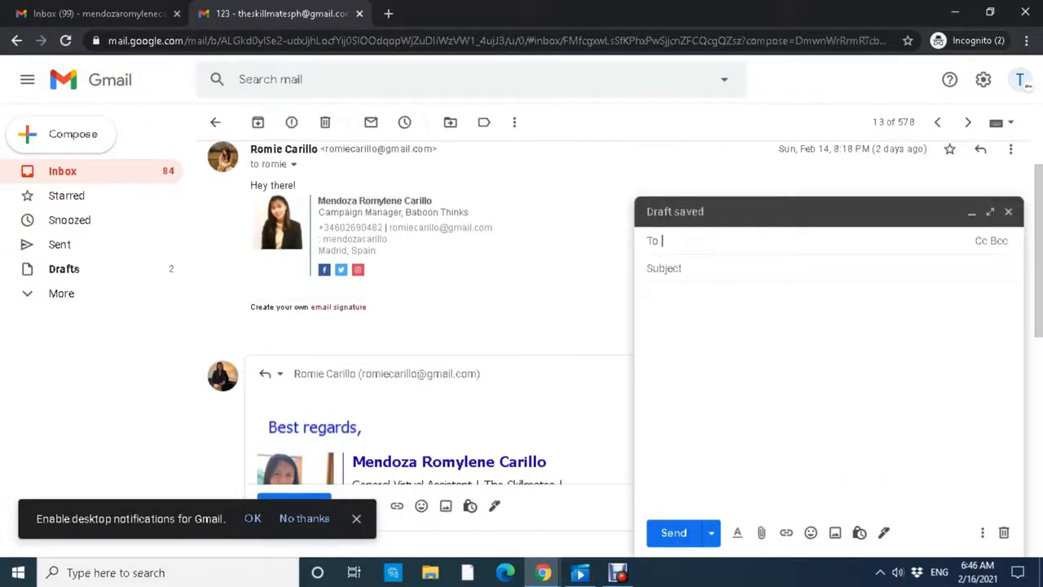
click(647, 295)
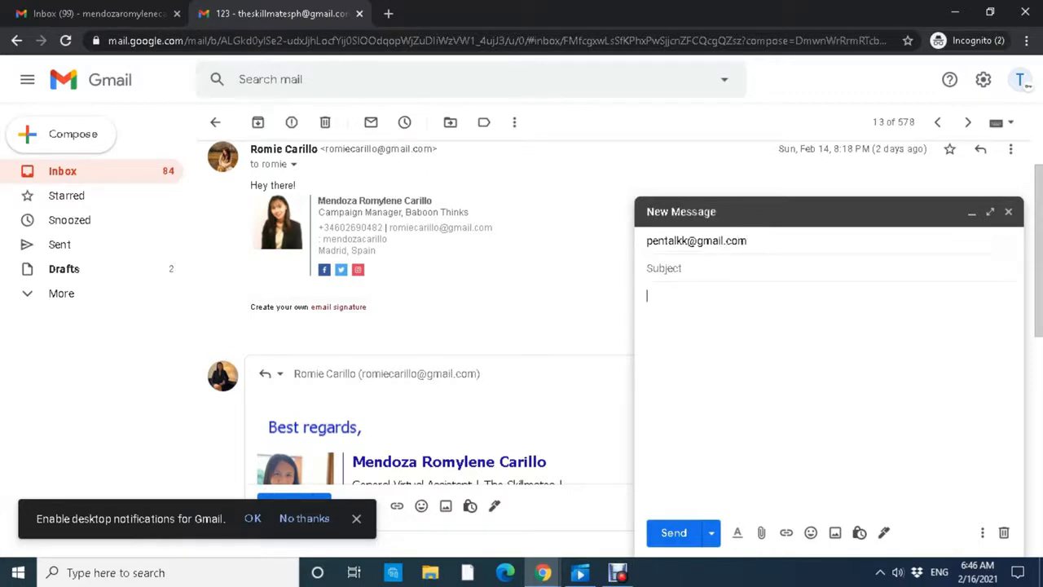
text(This is Romie fr)
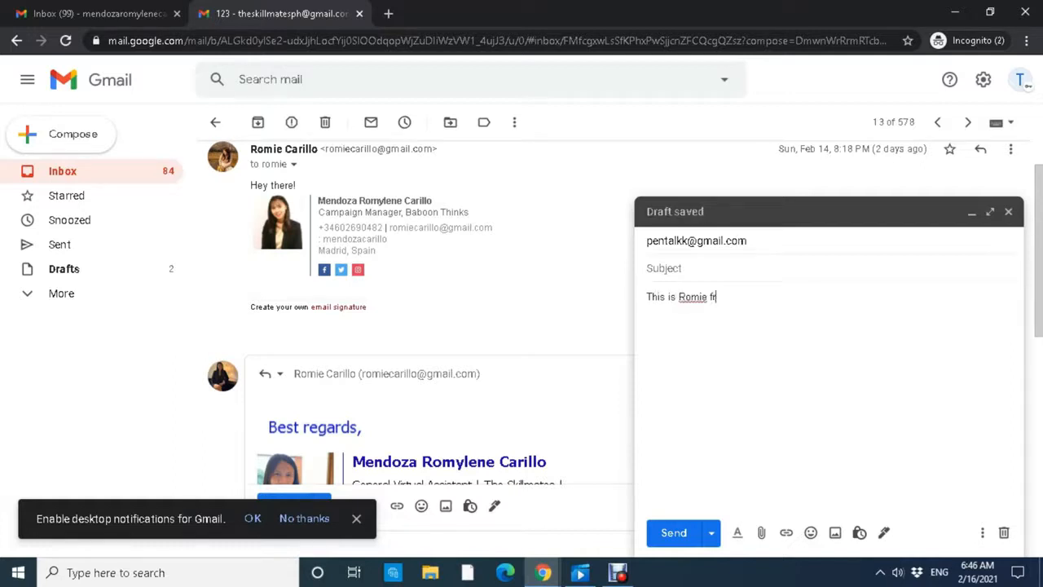
text(om The Ski)
key(BackSpace)
key(BackSpace)
key(BackSpace)
key(BackSpace)
key(BackSpace)
key(BackSpace)
key(BackSpace)
key(BackSpace)
key(BackSpace)
key(BackSpace)
key(BackSpace)
key(BackSpace)
text(using The Skillmat)
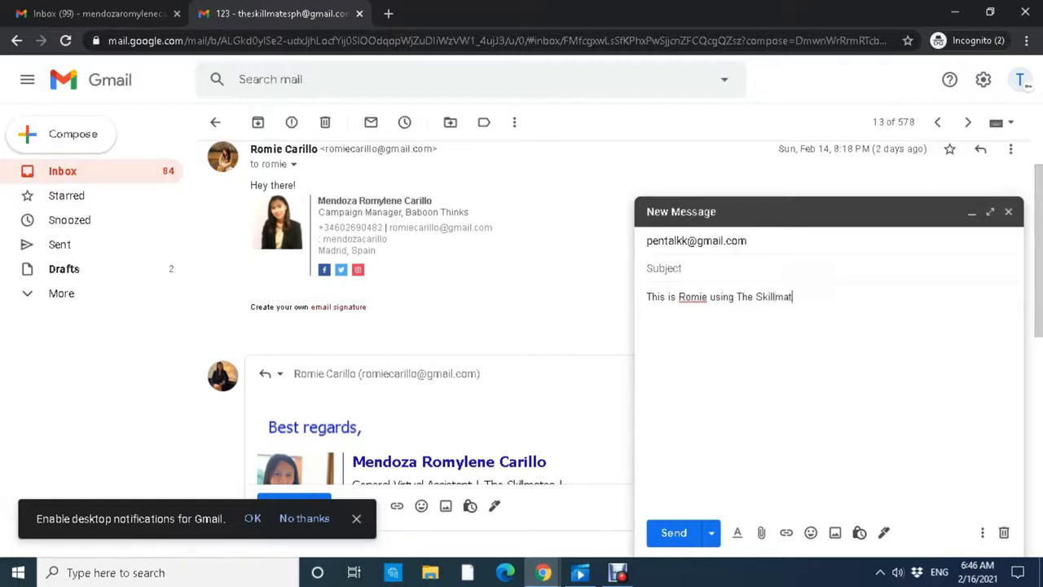
text(es account as a del)
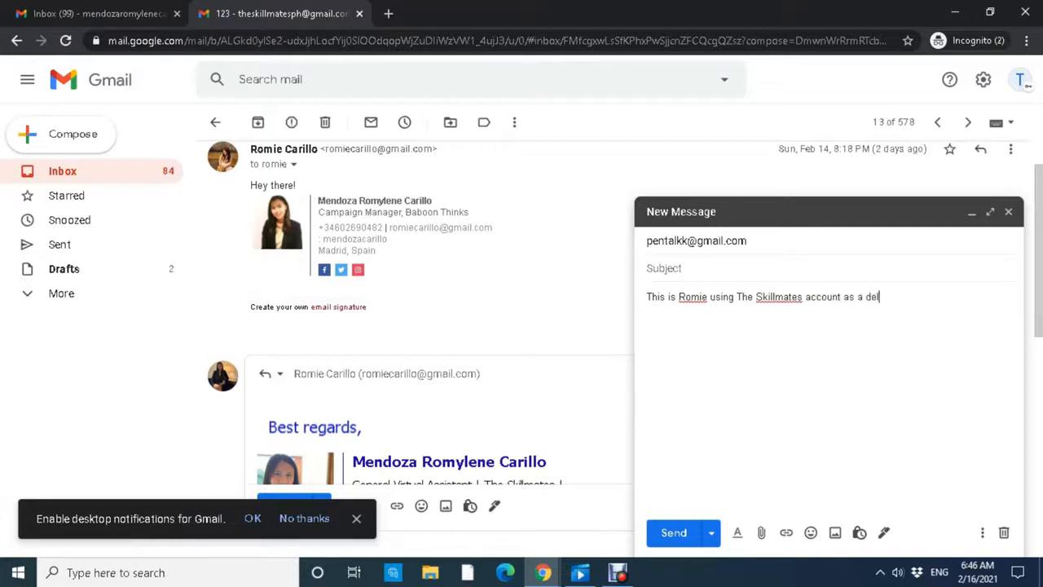
text(egate. Test Test)
Add the subject 'Delegate Test' and send it from the delegated account.
click(664, 268)
text(Delegate Test)
click(674, 532)
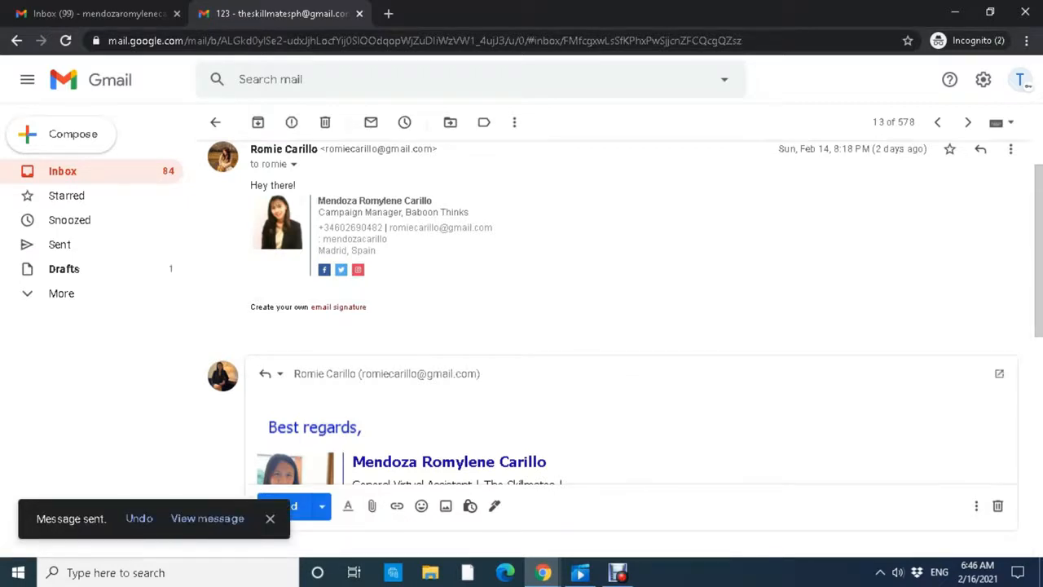
scroll(619, 326, up, 1)
Sign out of the delegated account and sign in with the recipient's email address.
click(215, 121)
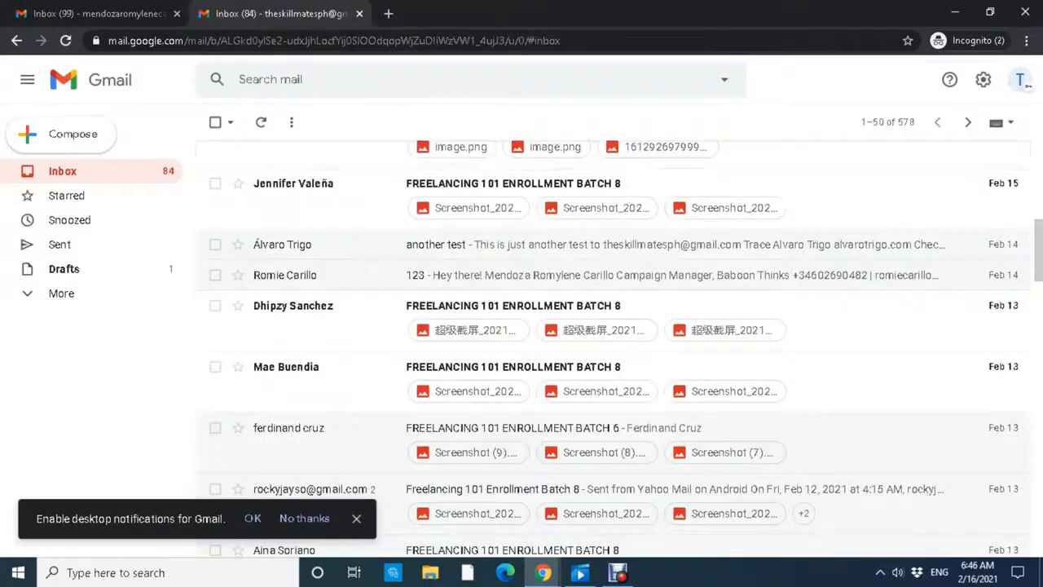
click(1021, 79)
click(901, 329)
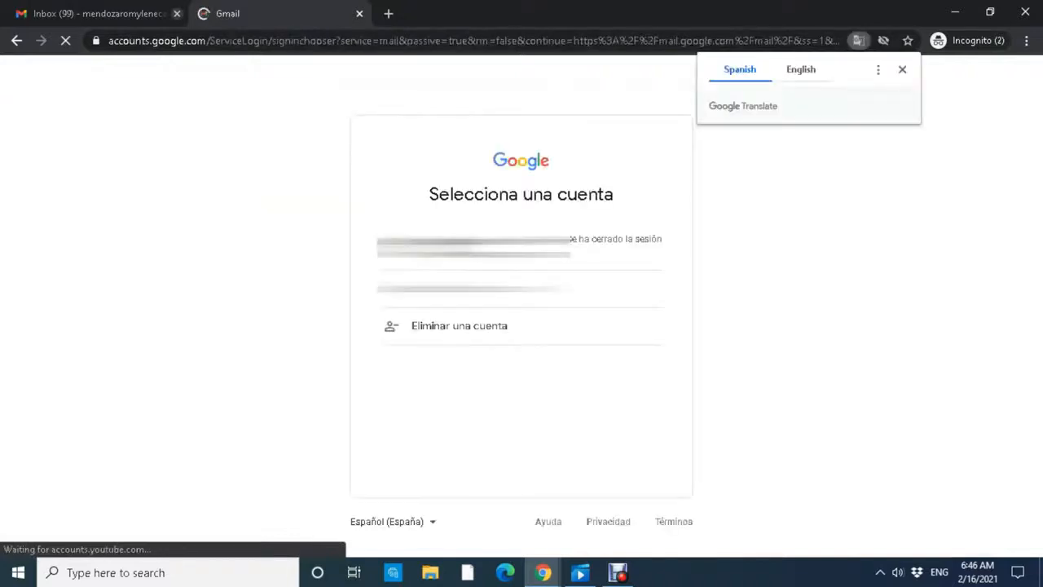
click(522, 288)
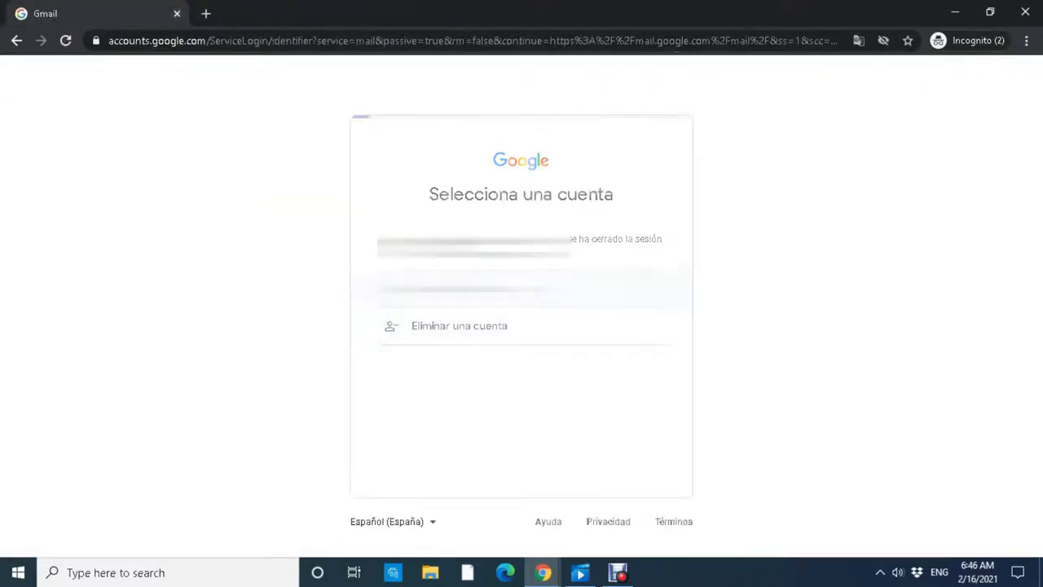
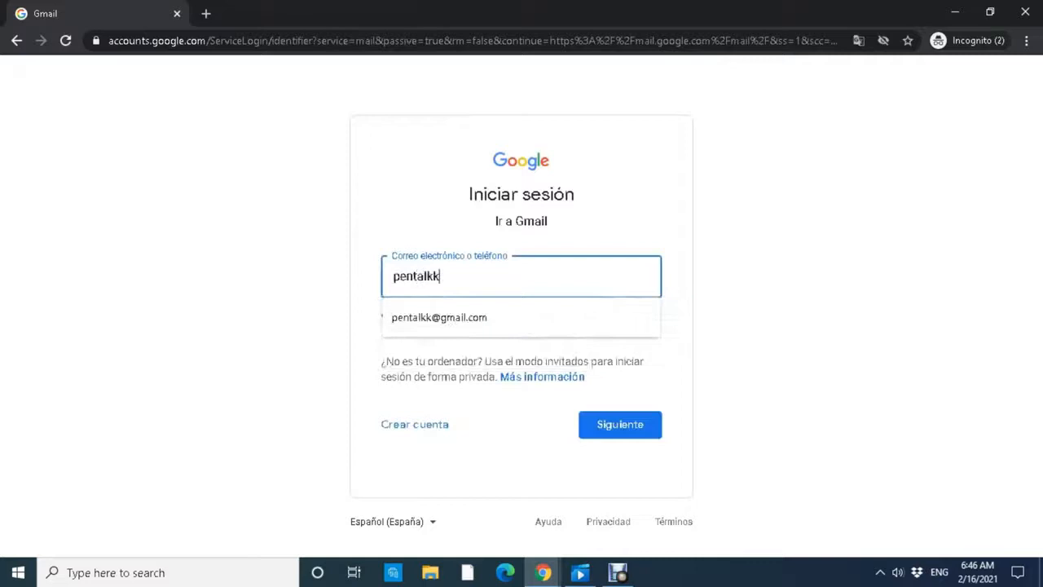
key(Down)
key(Return)
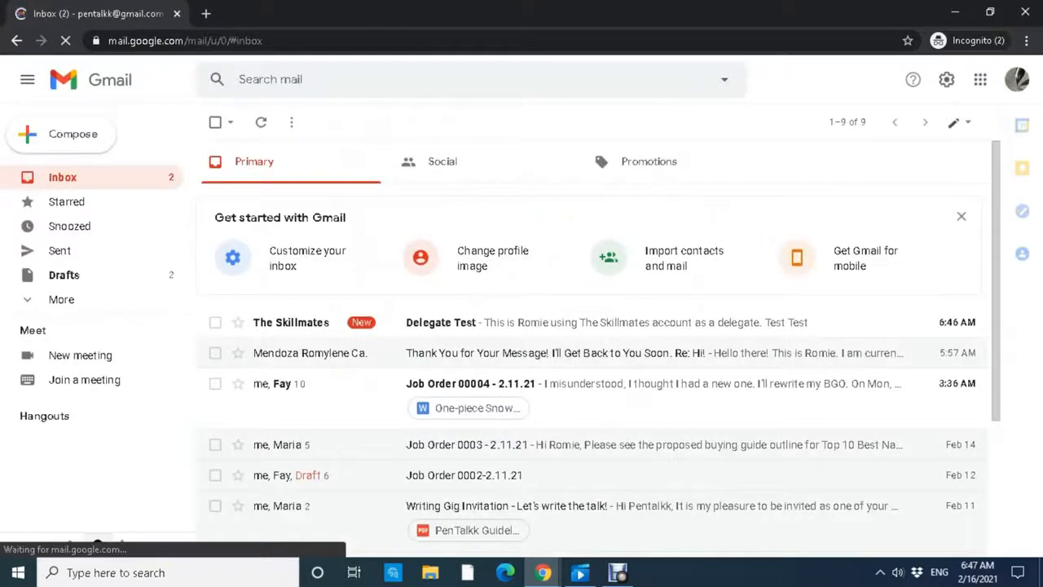
Open the Delegate Test message and check its sender and the word 'delegate' in the body.
click(334, 322)
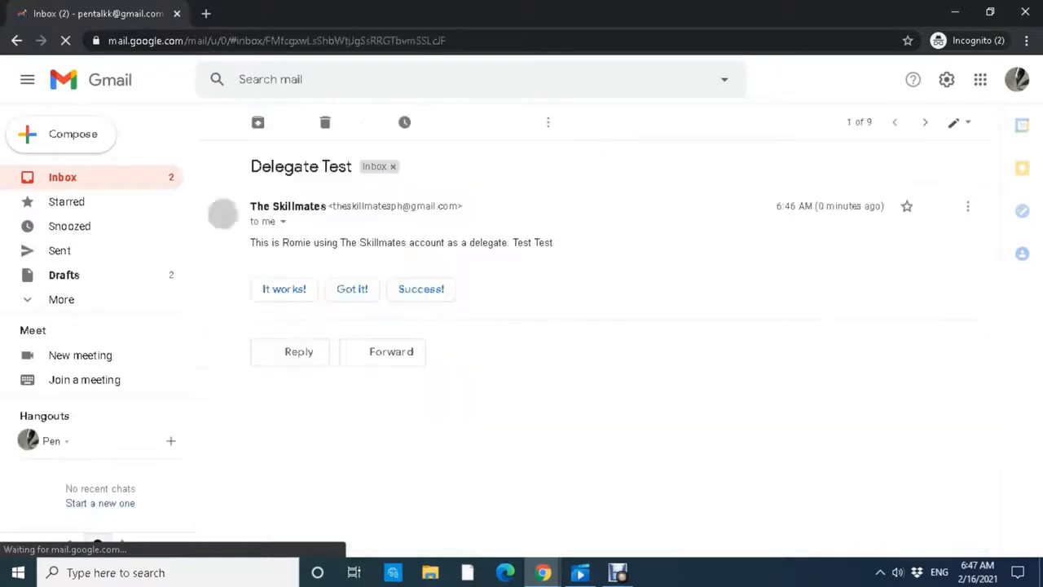
drag(333, 206, 456, 206)
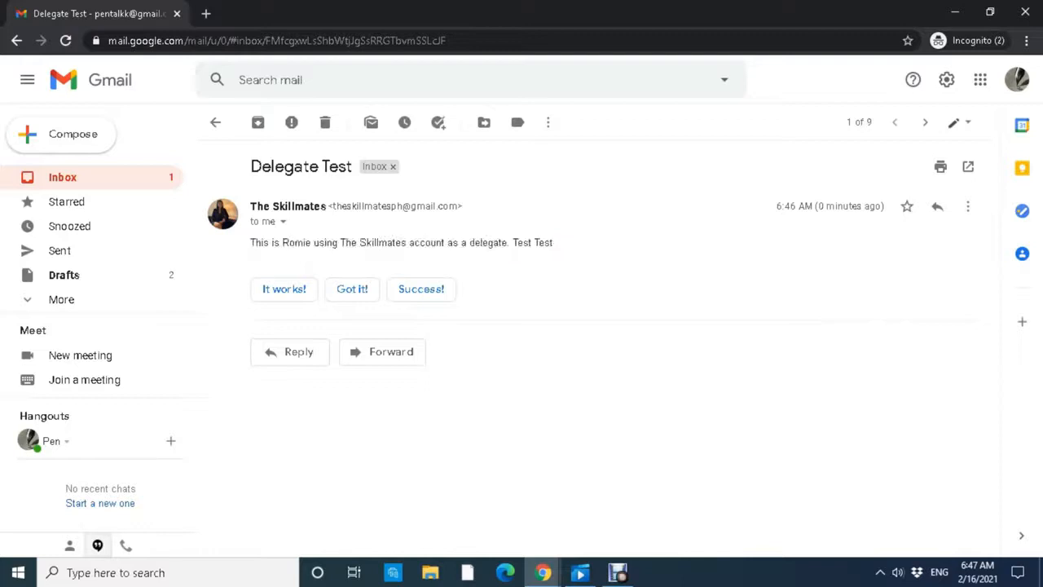
drag(553, 242, 483, 242)
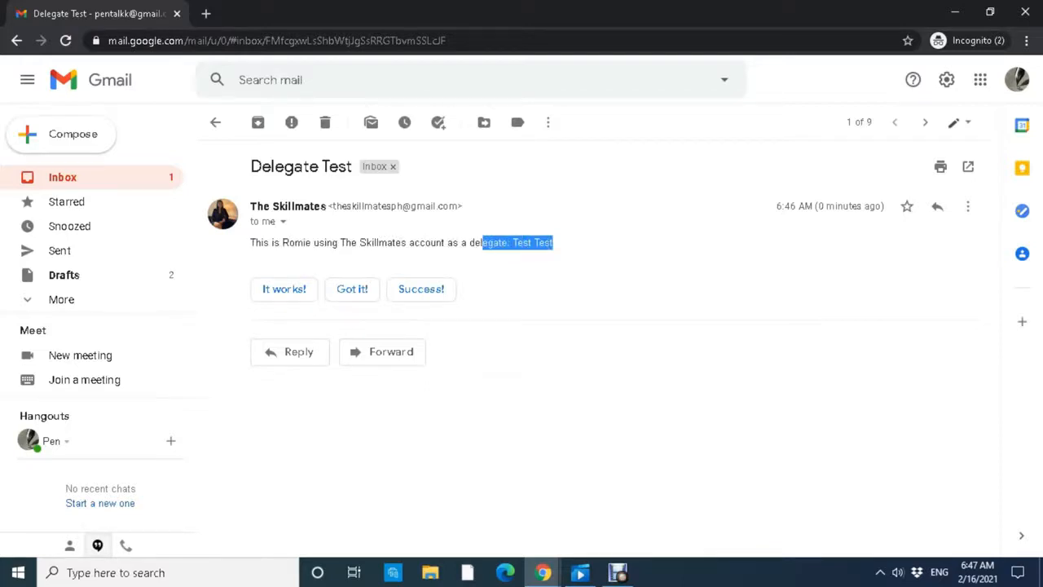
click(489, 242)
double_click(489, 242)
click(489, 242)
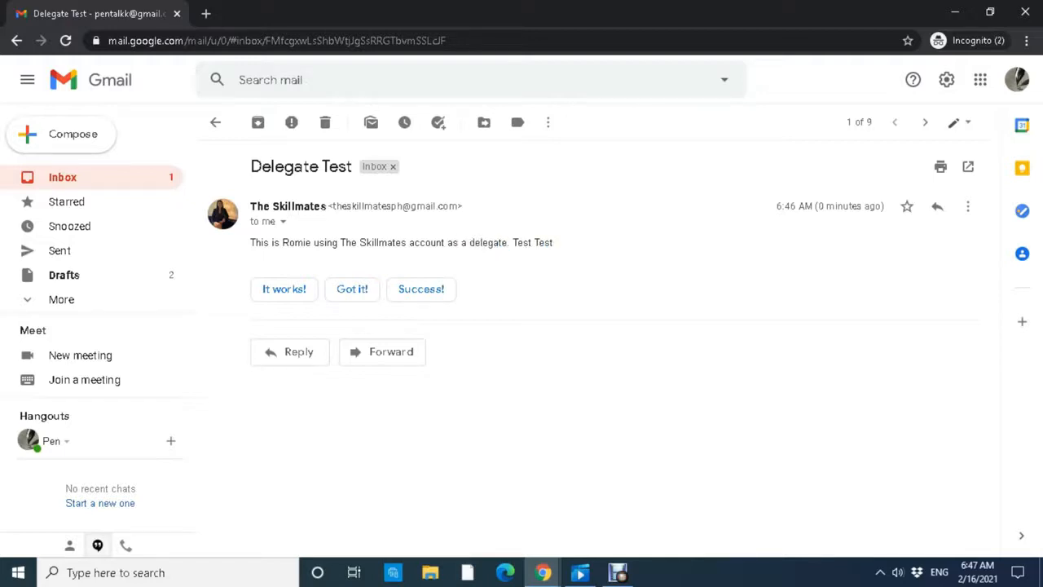
Confirm the shared account appears as sender, then return to the inbox and open the account panel.
drag(332, 205, 277, 221)
click(277, 222)
click(163, 177)
click(1016, 79)
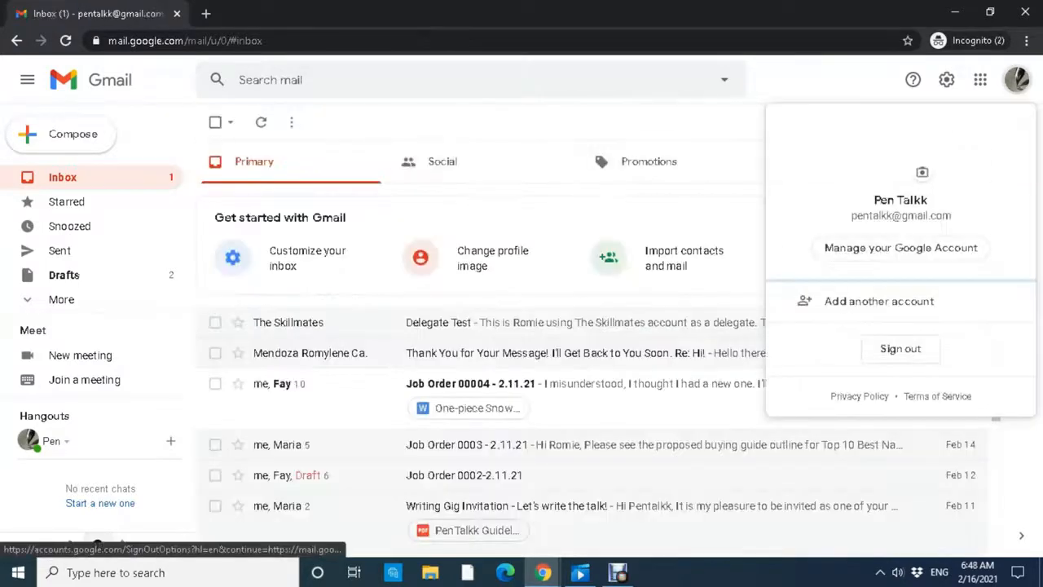